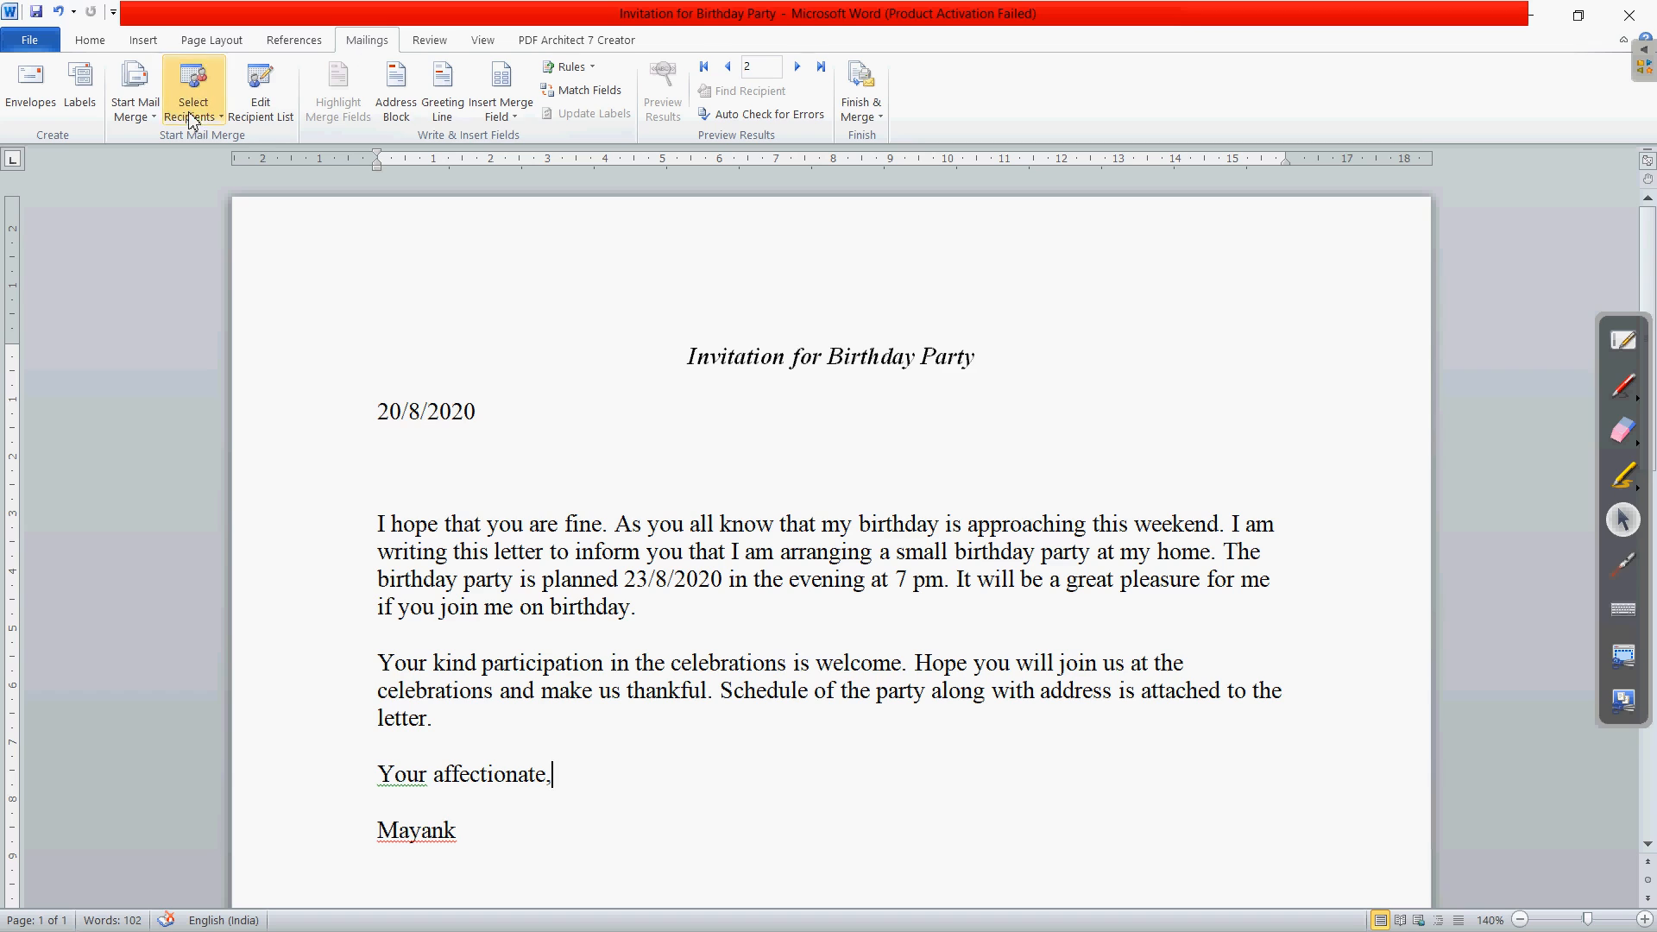
- Open the Start Mail Merge list of document types on the Mailings tab
left_click(150, 104)
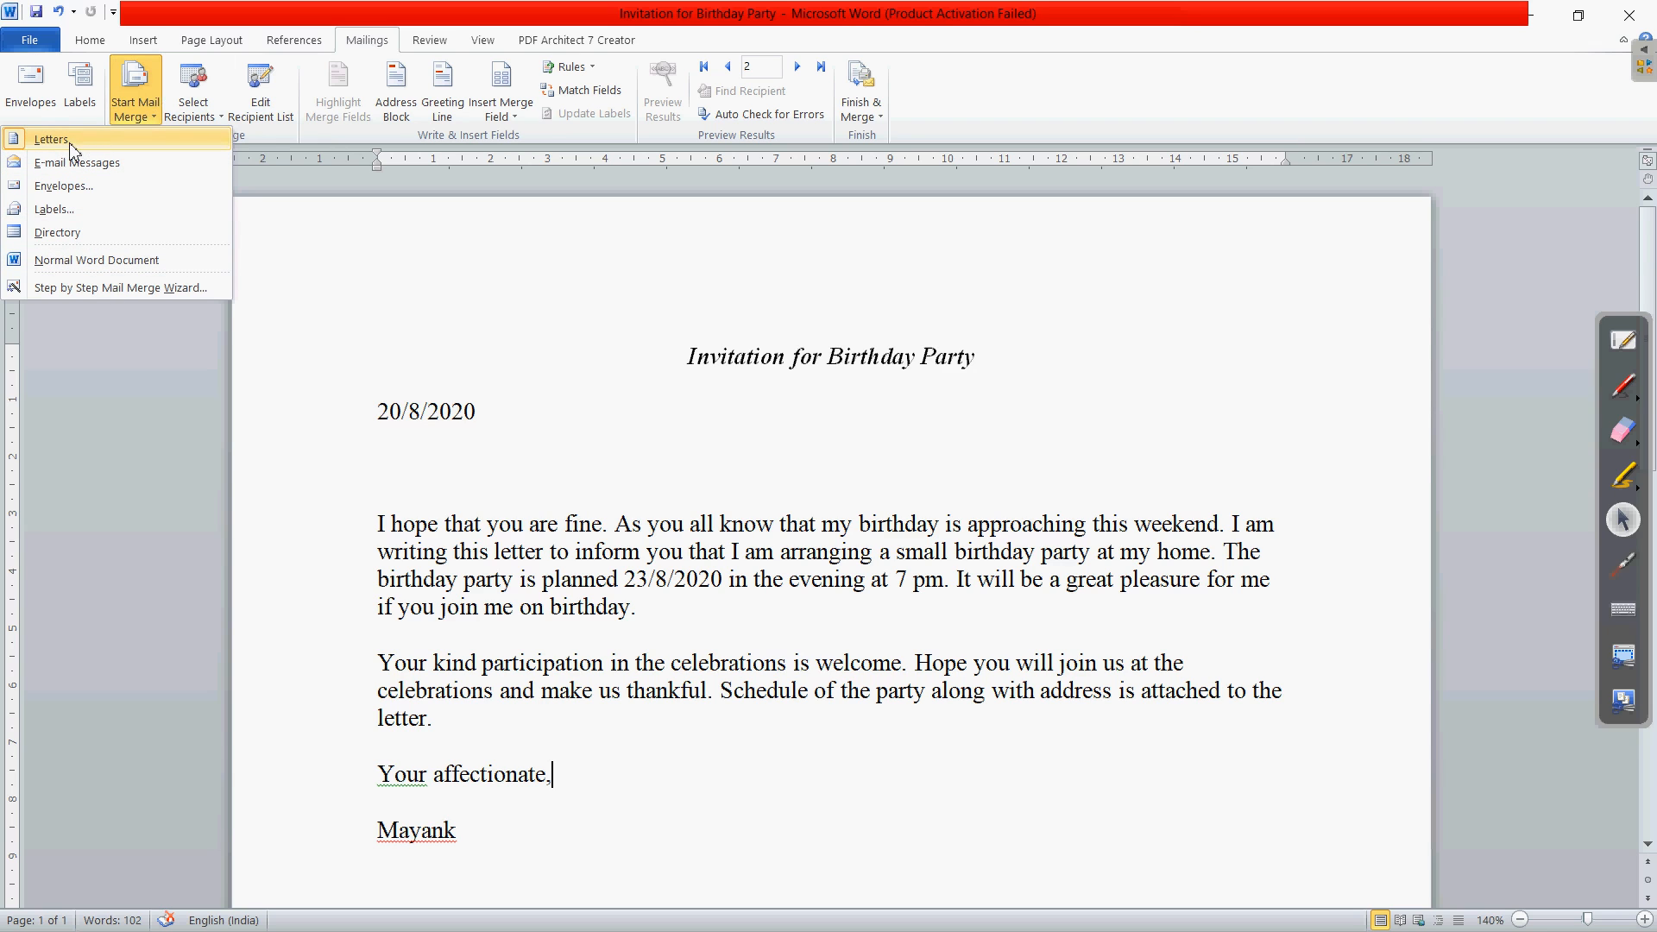
- Make the invitation a Letters mail merge and switch to the tutorial book
left_click(71, 140)
left_click(126, 115)
left_click(128, 140)
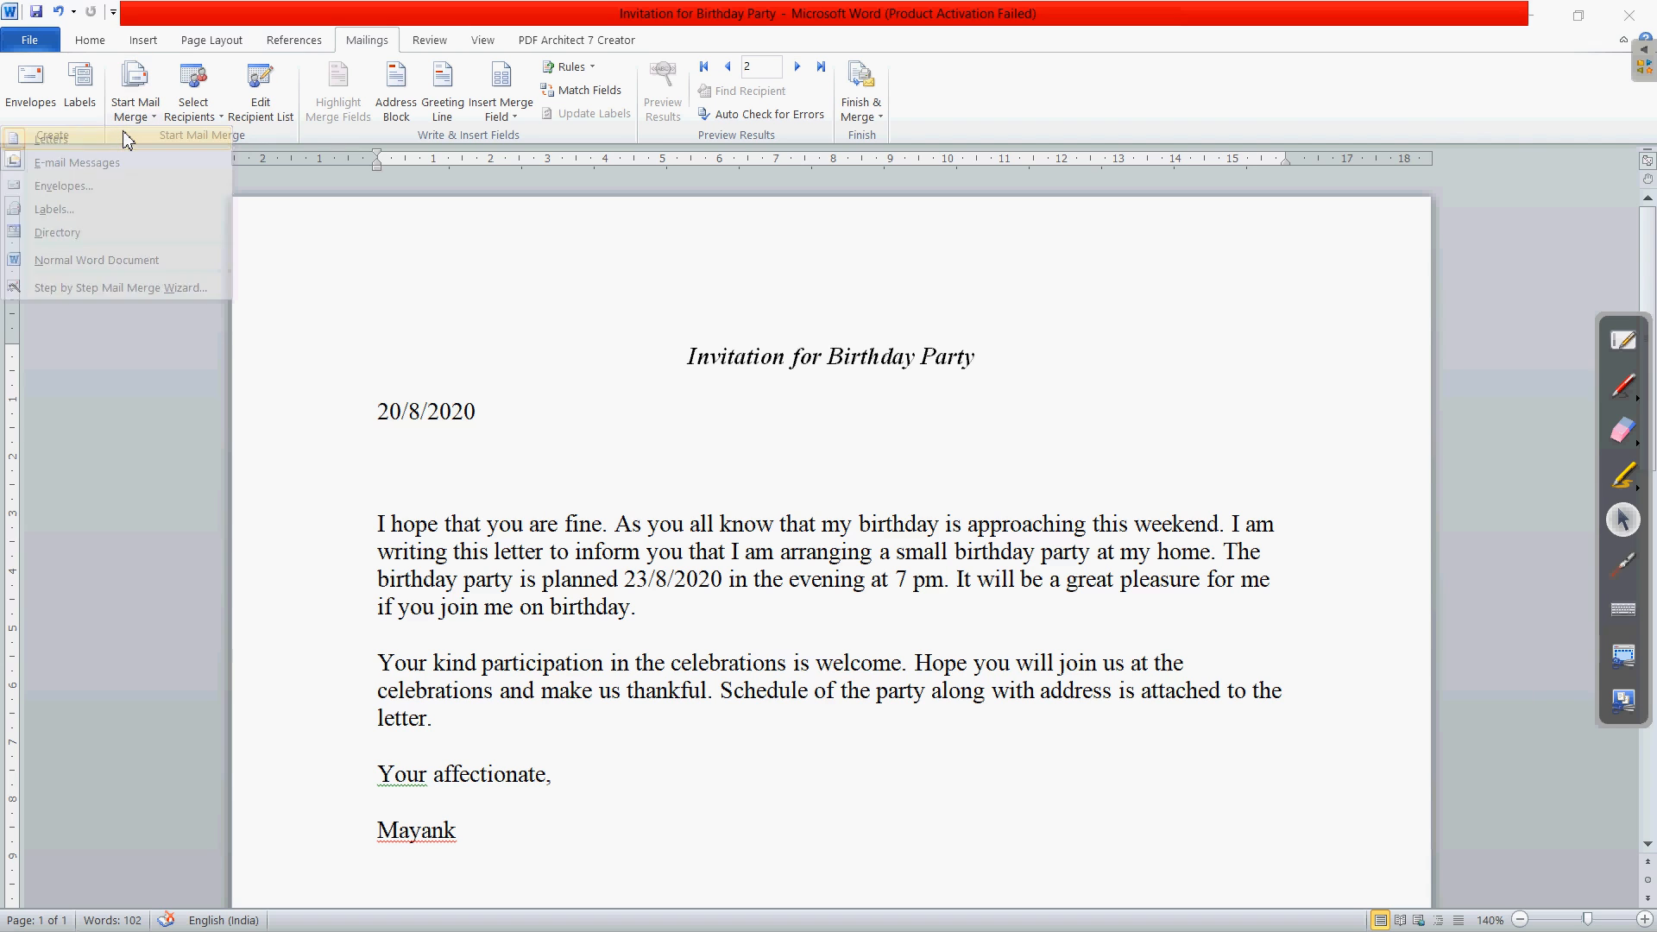
key("alt+Tab")
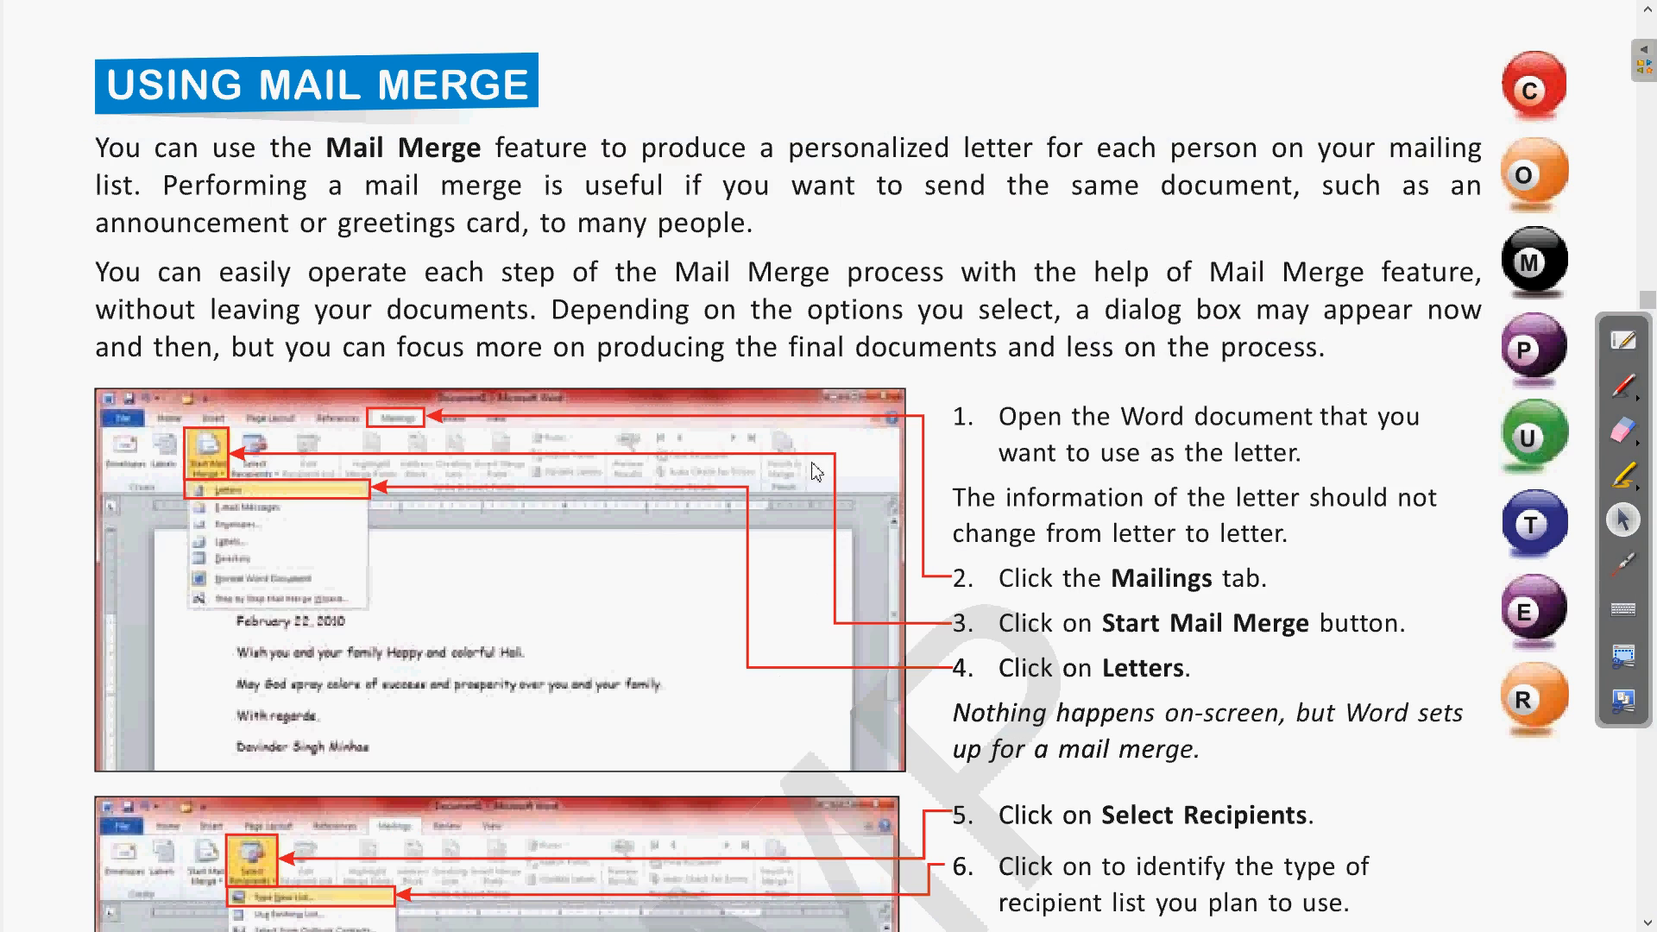
- Scroll the Using Mail Merge guide to step 8 on new address entries, then return to Word
scroll(1080, 634, "down", 1)
scroll(1008, 664, "down", 2)
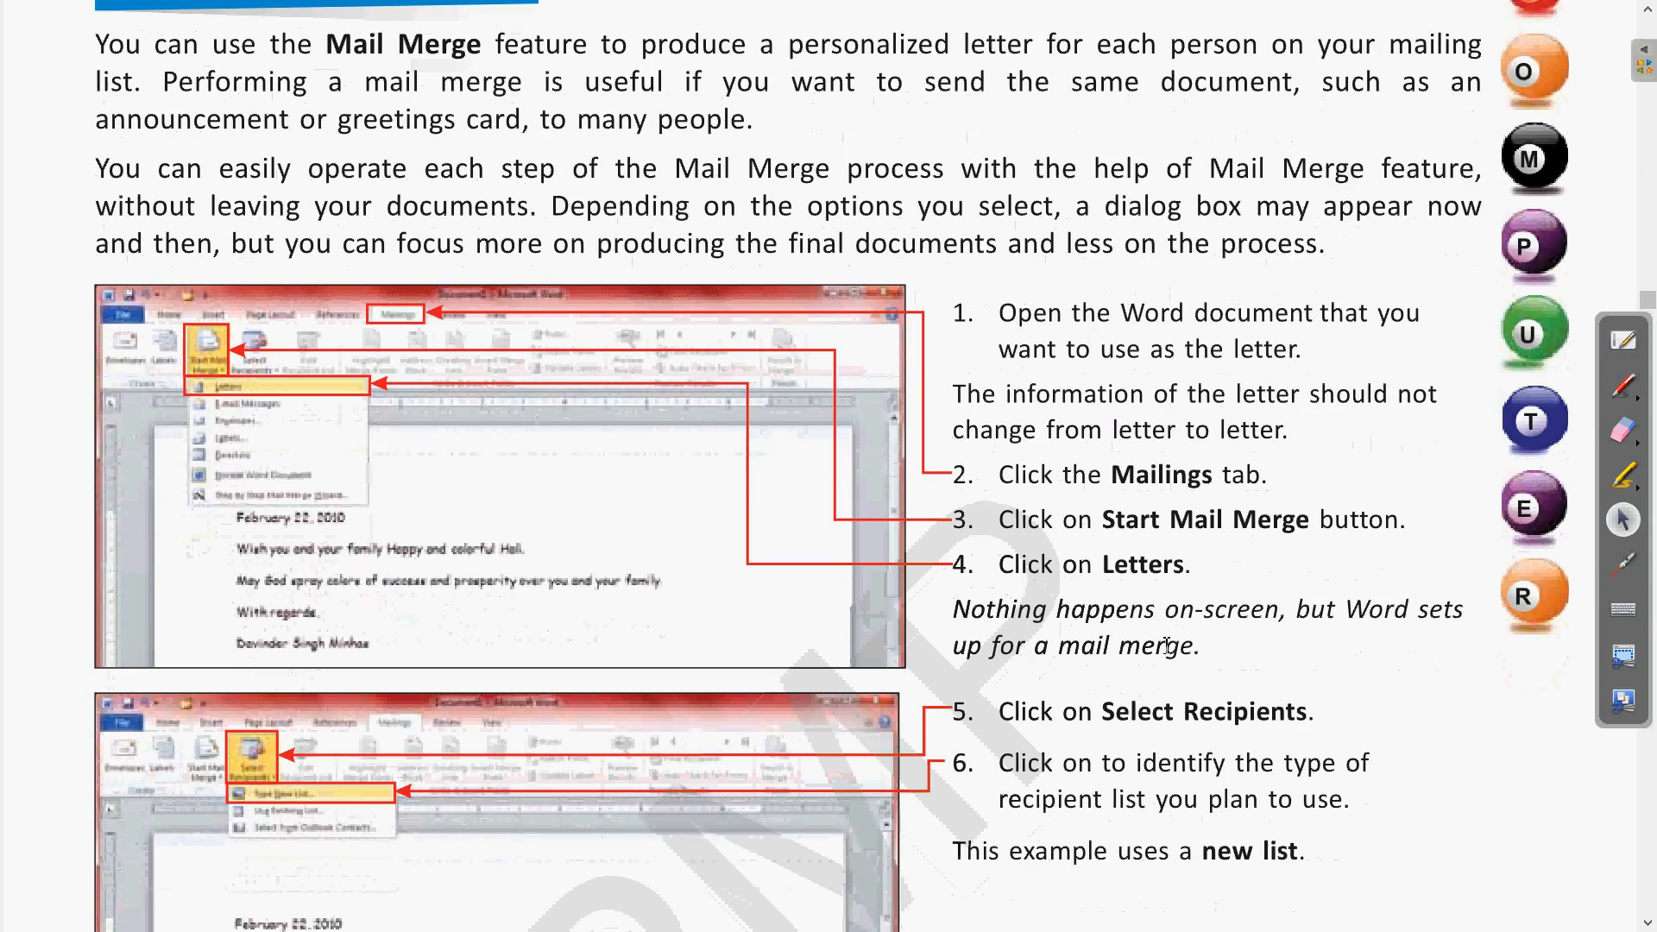
scroll(1081, 690, "down", 2)
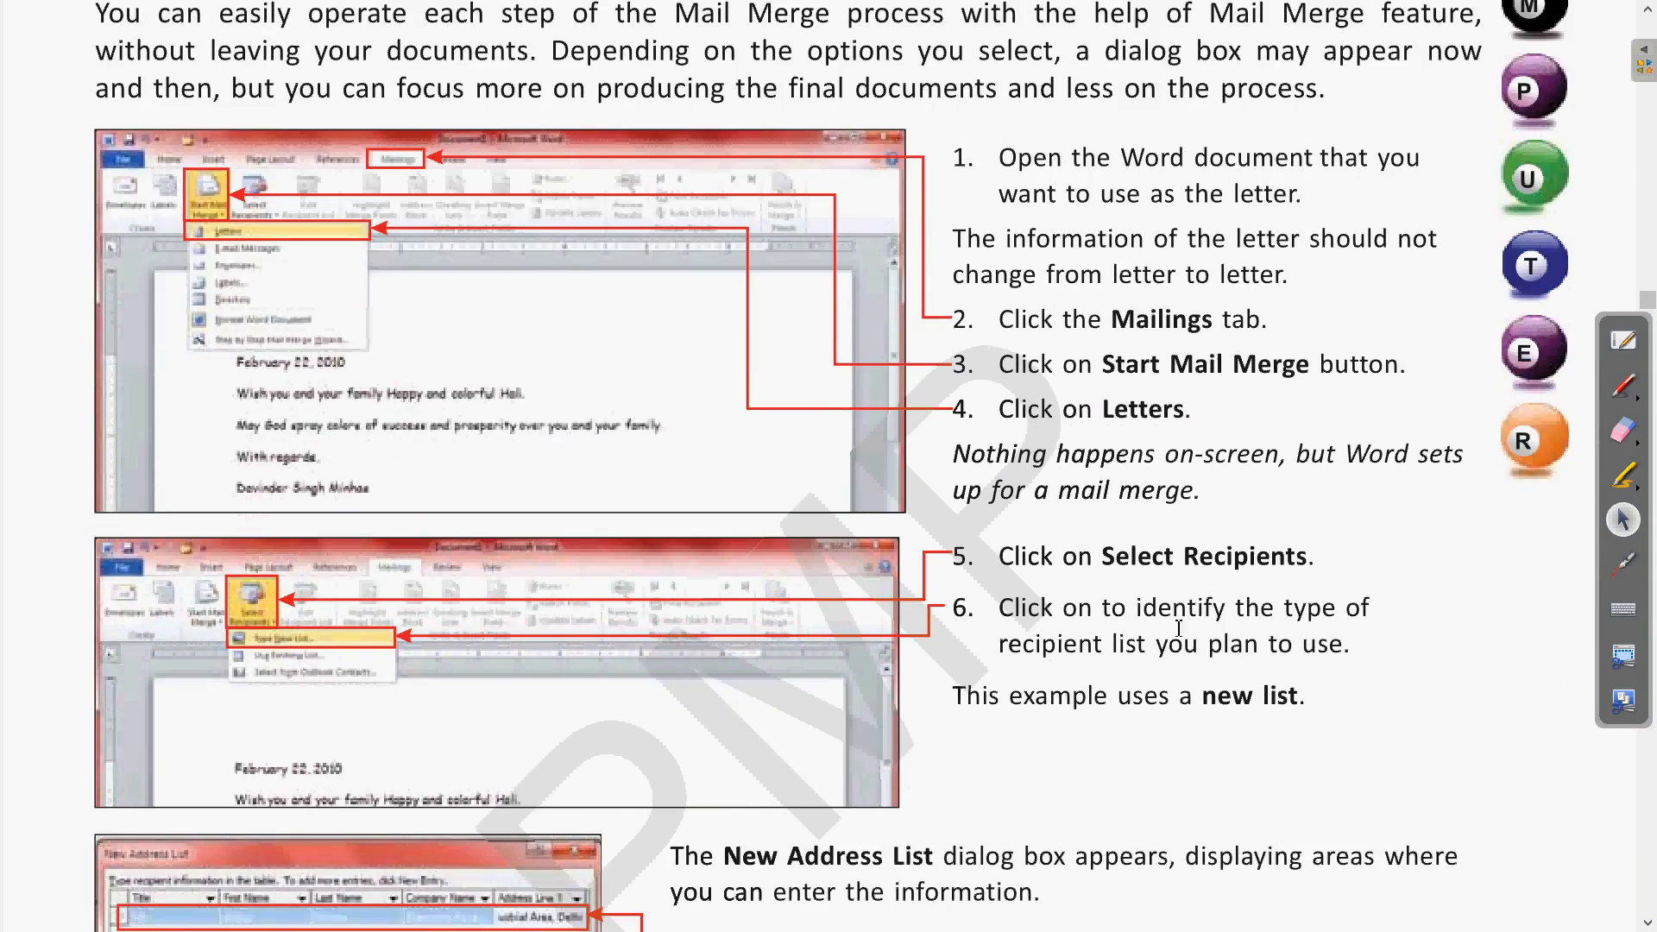
scroll(1156, 637, "down", 3)
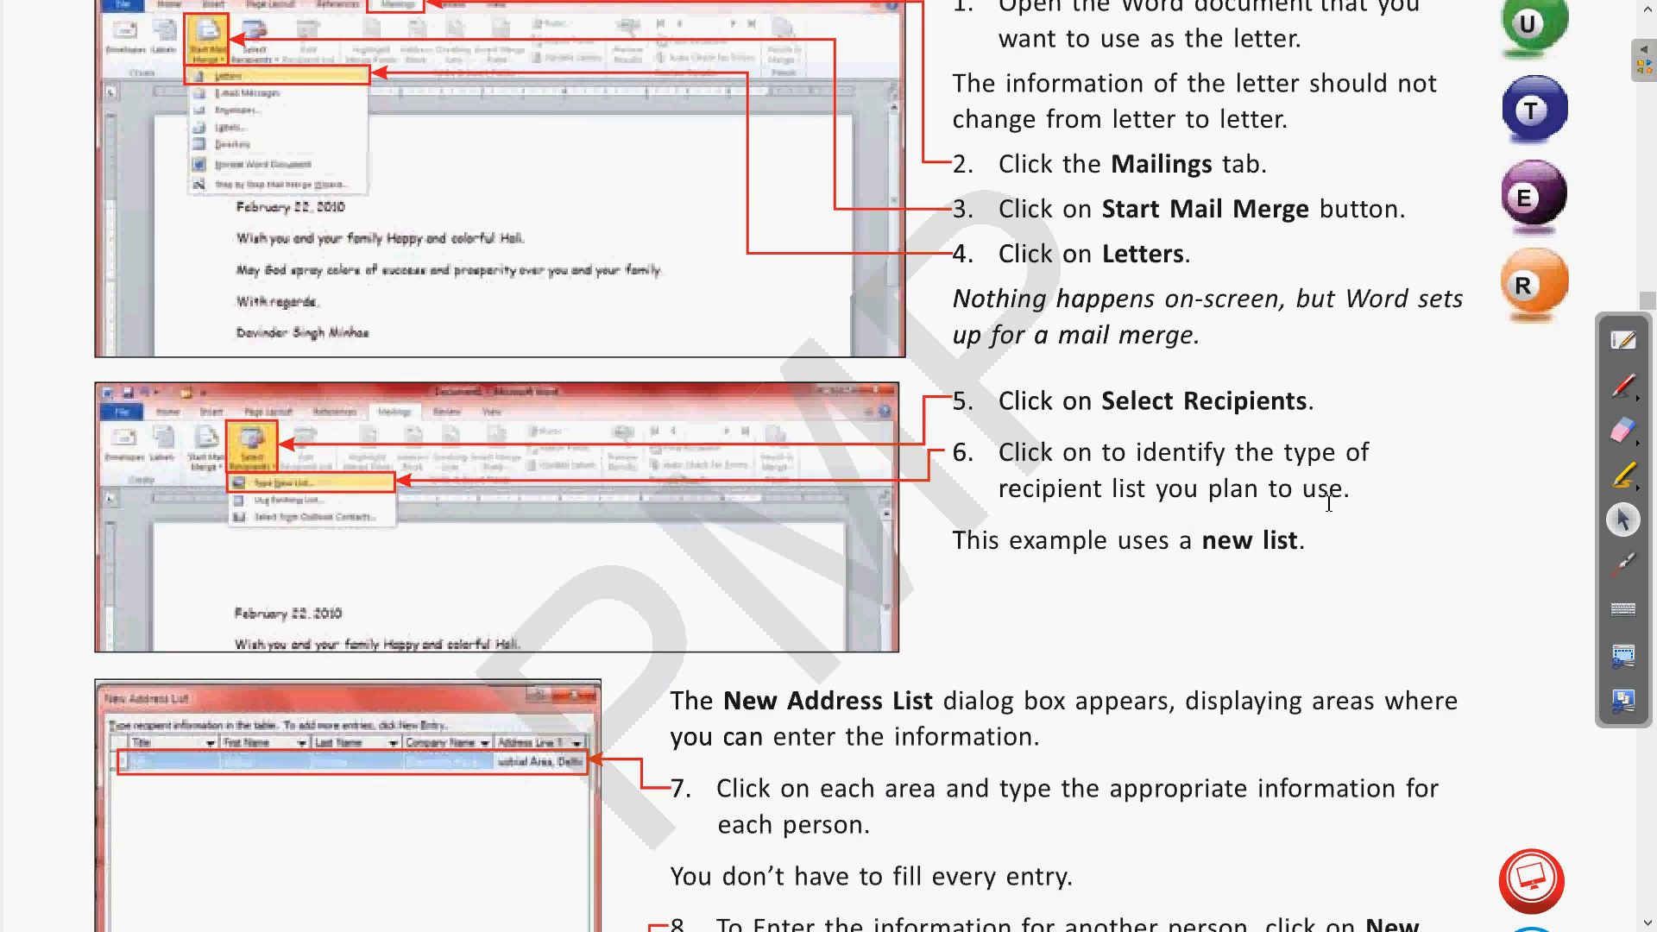
scroll(1330, 504, "down", 1)
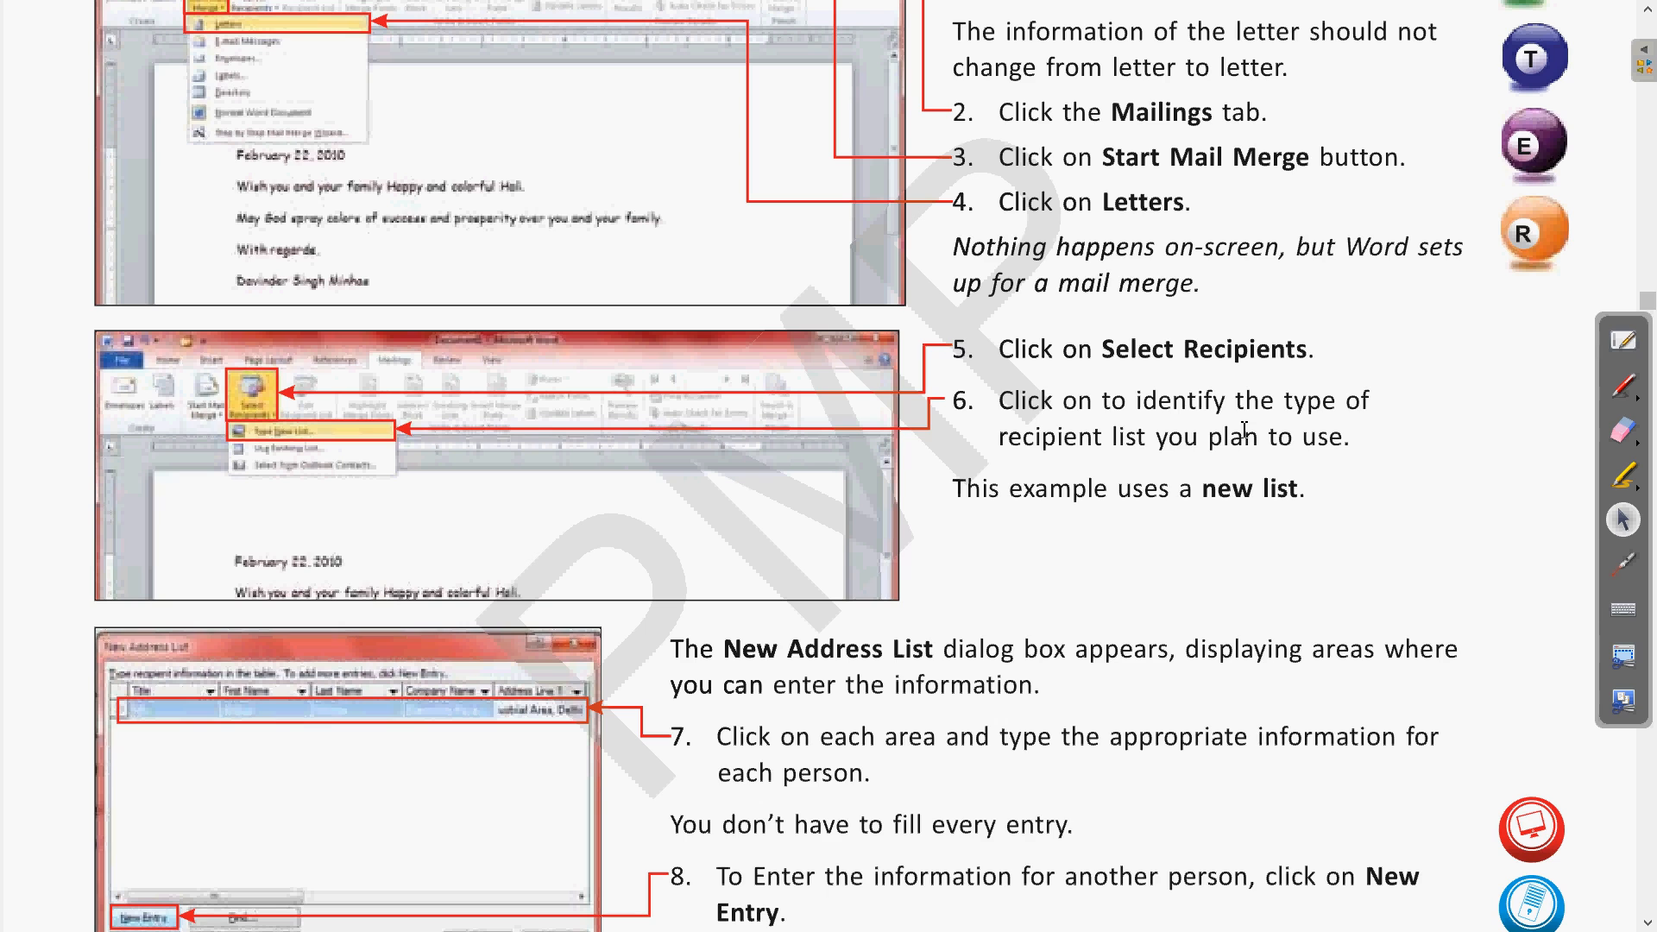
key("alt+Tab")
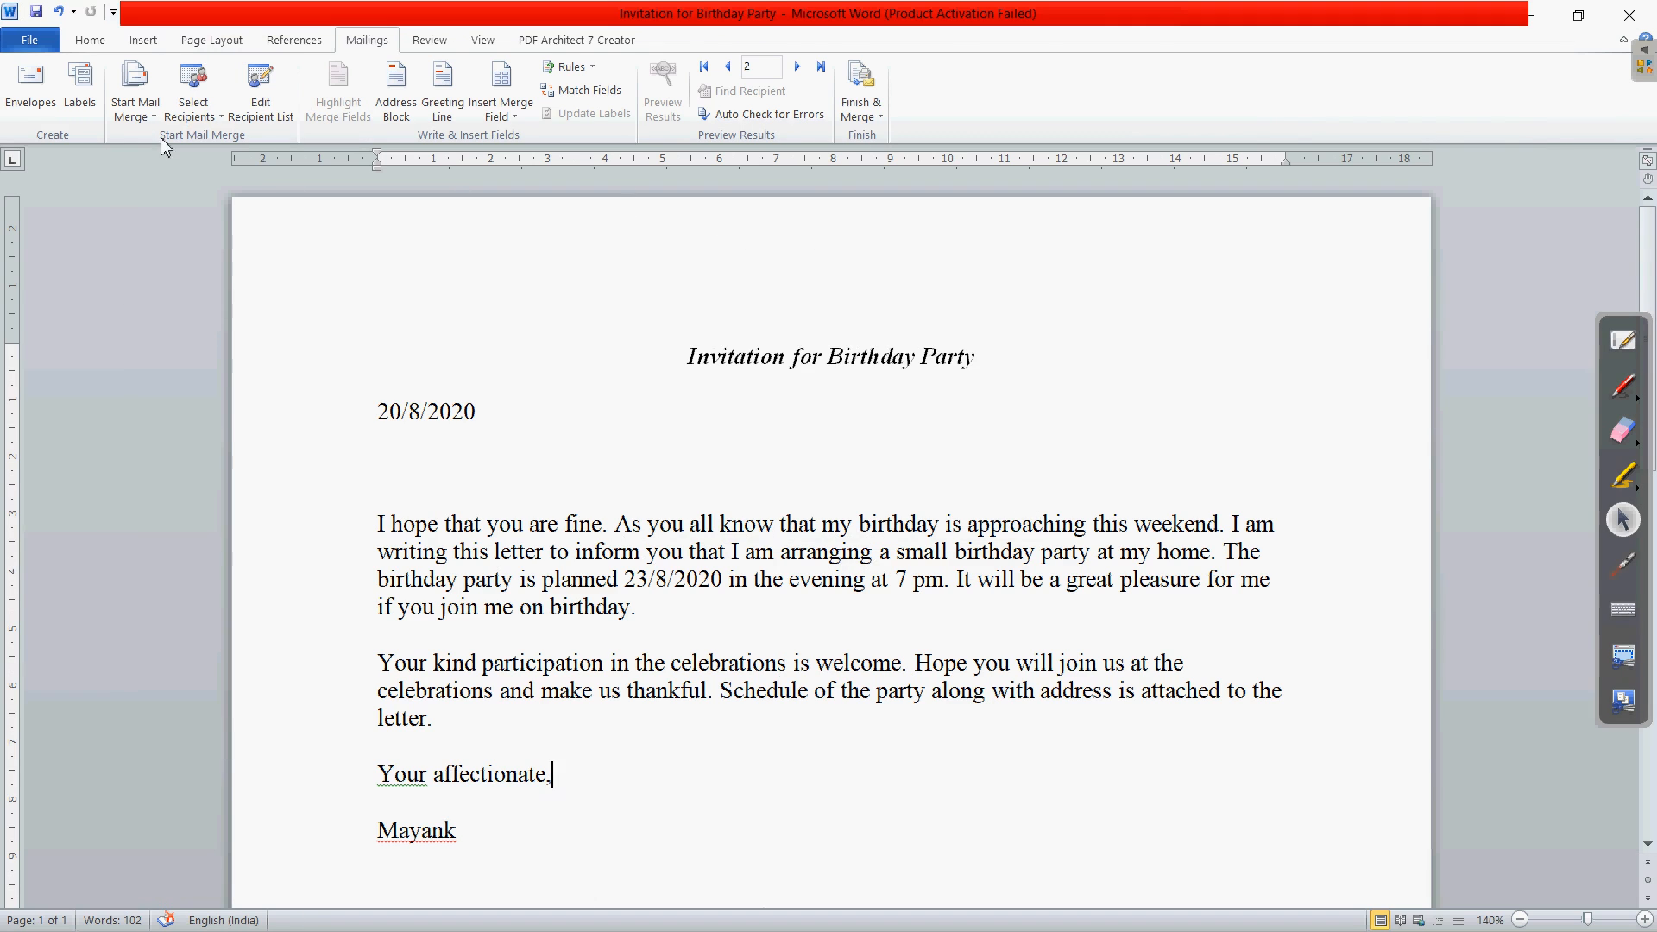
- Start a new recipient list and enter the first recipient's title Mr., first and last name
left_click(214, 120)
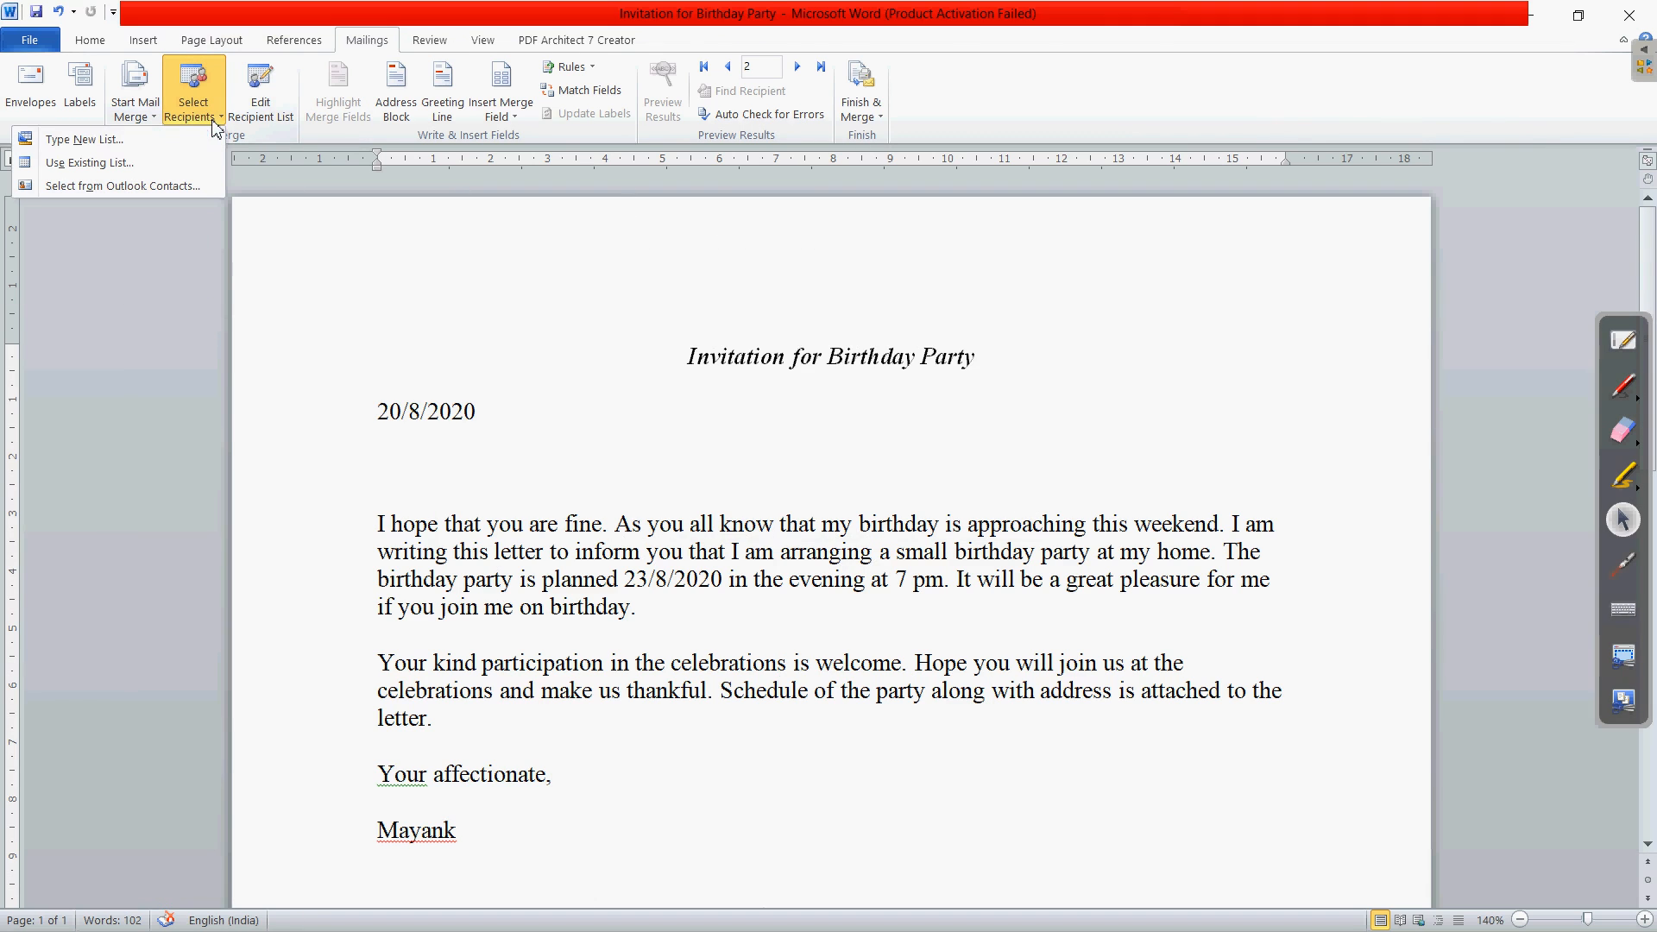
left_click(128, 145)
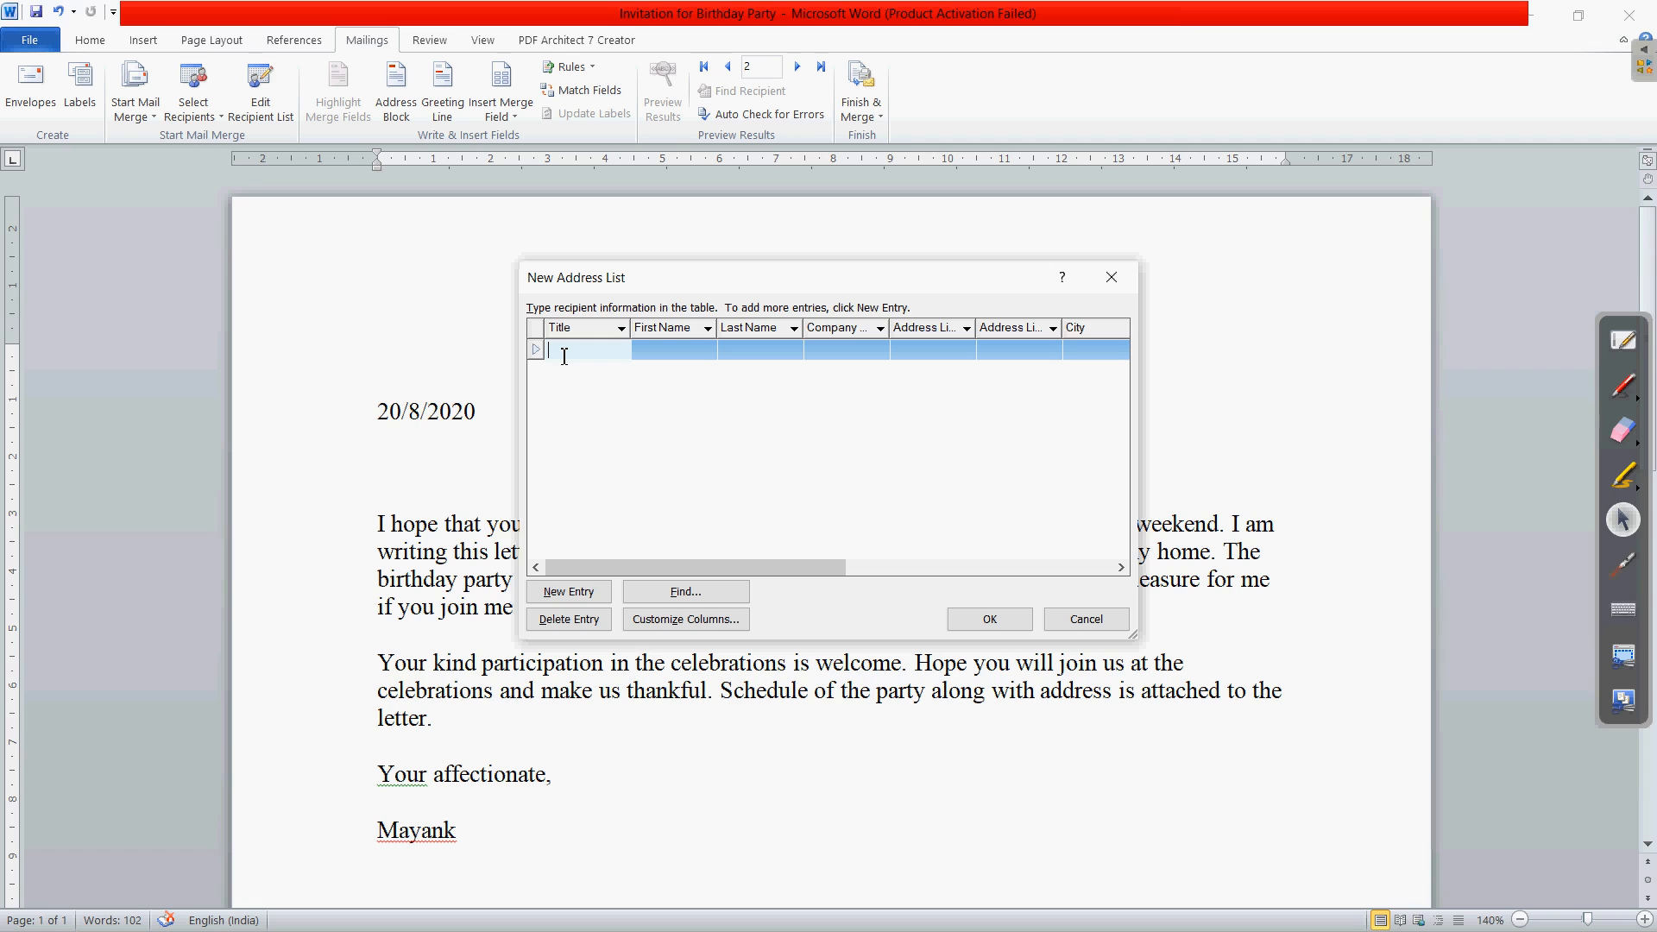
type("Mr.")
left_click(658, 353)
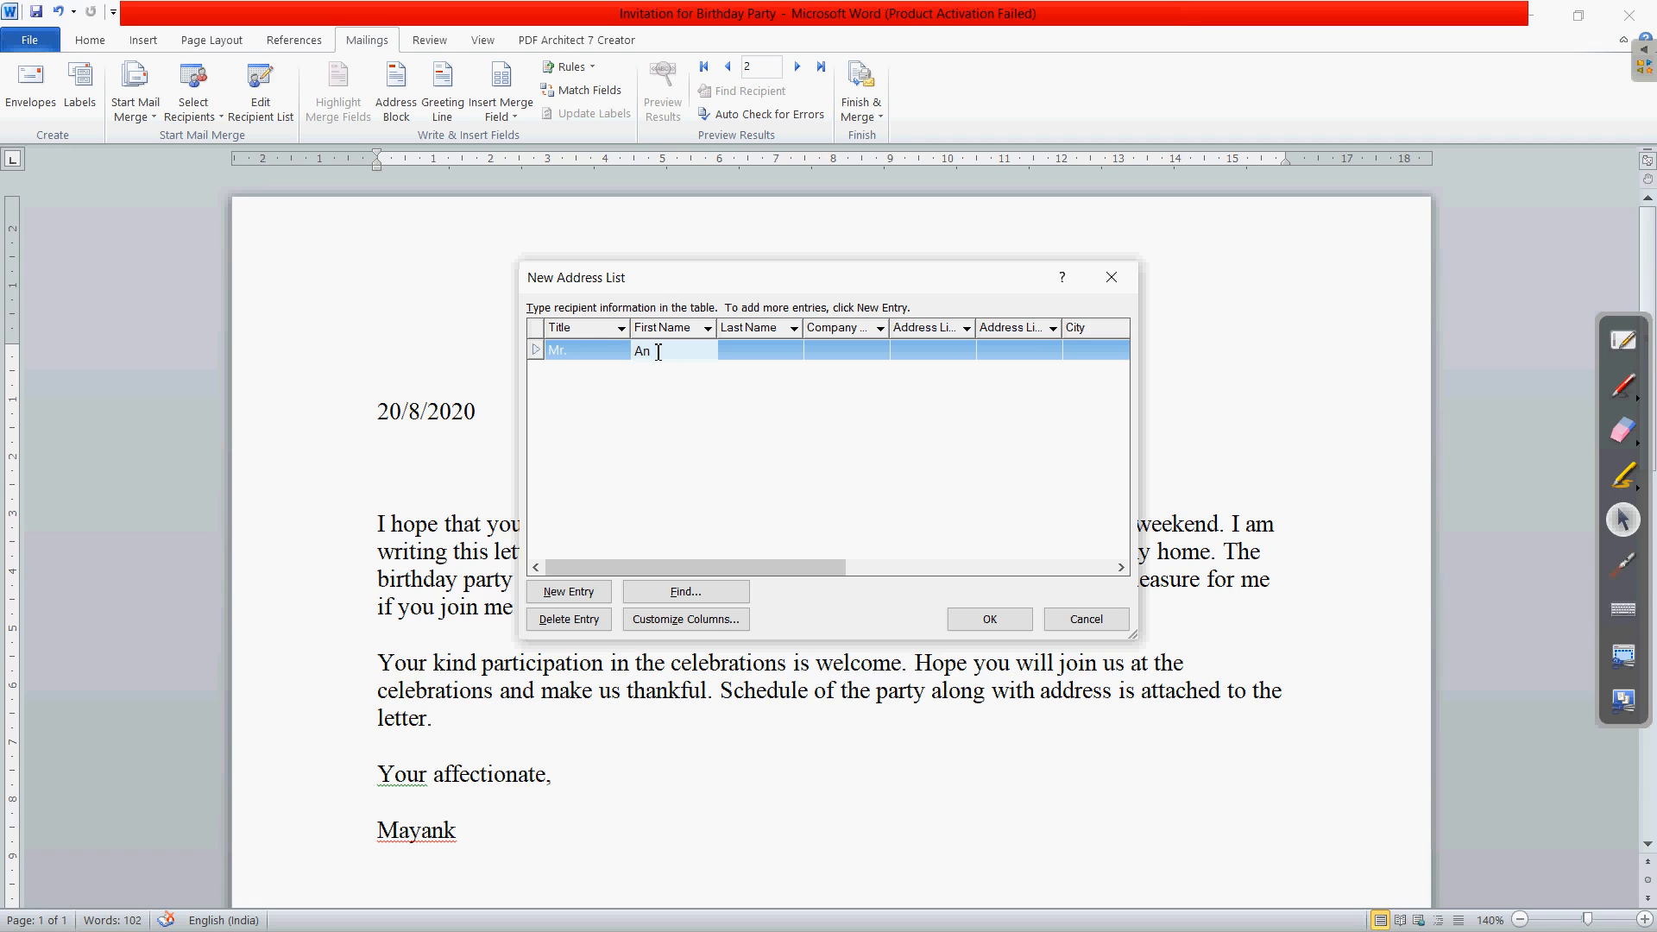
left_click(768, 359)
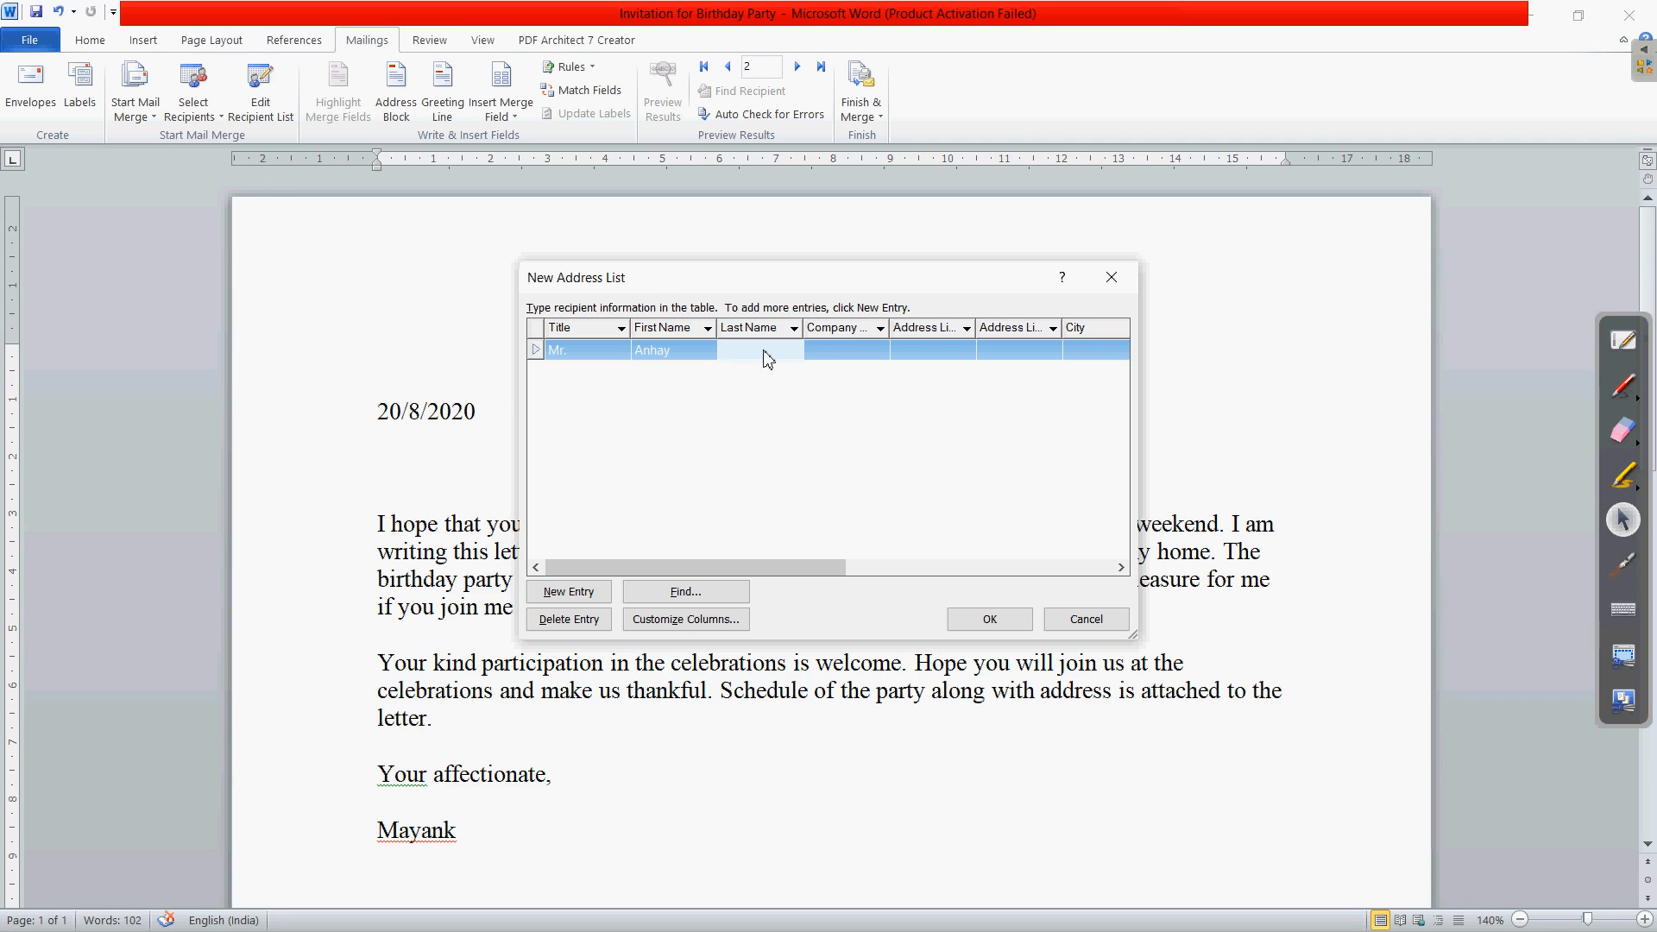
- Enter the first recipient's address line, city and state
left_click(839, 354)
left_click(1121, 568)
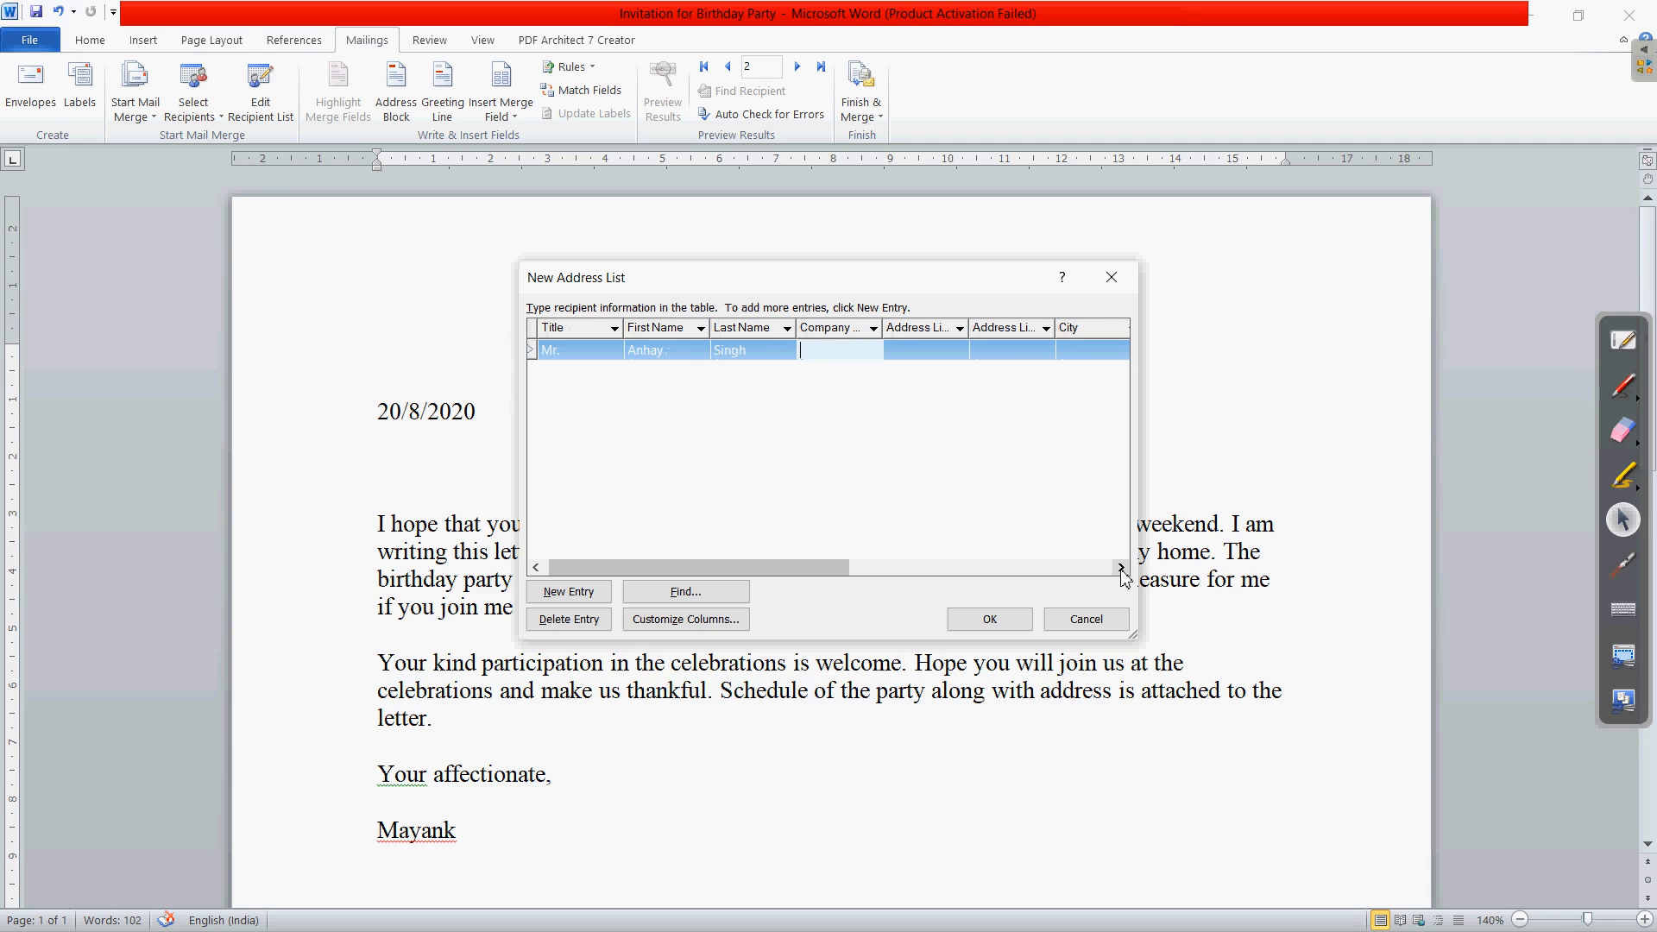
left_click(1121, 567)
left_click(1121, 568)
left_click(1121, 568)
left_click(1121, 568)
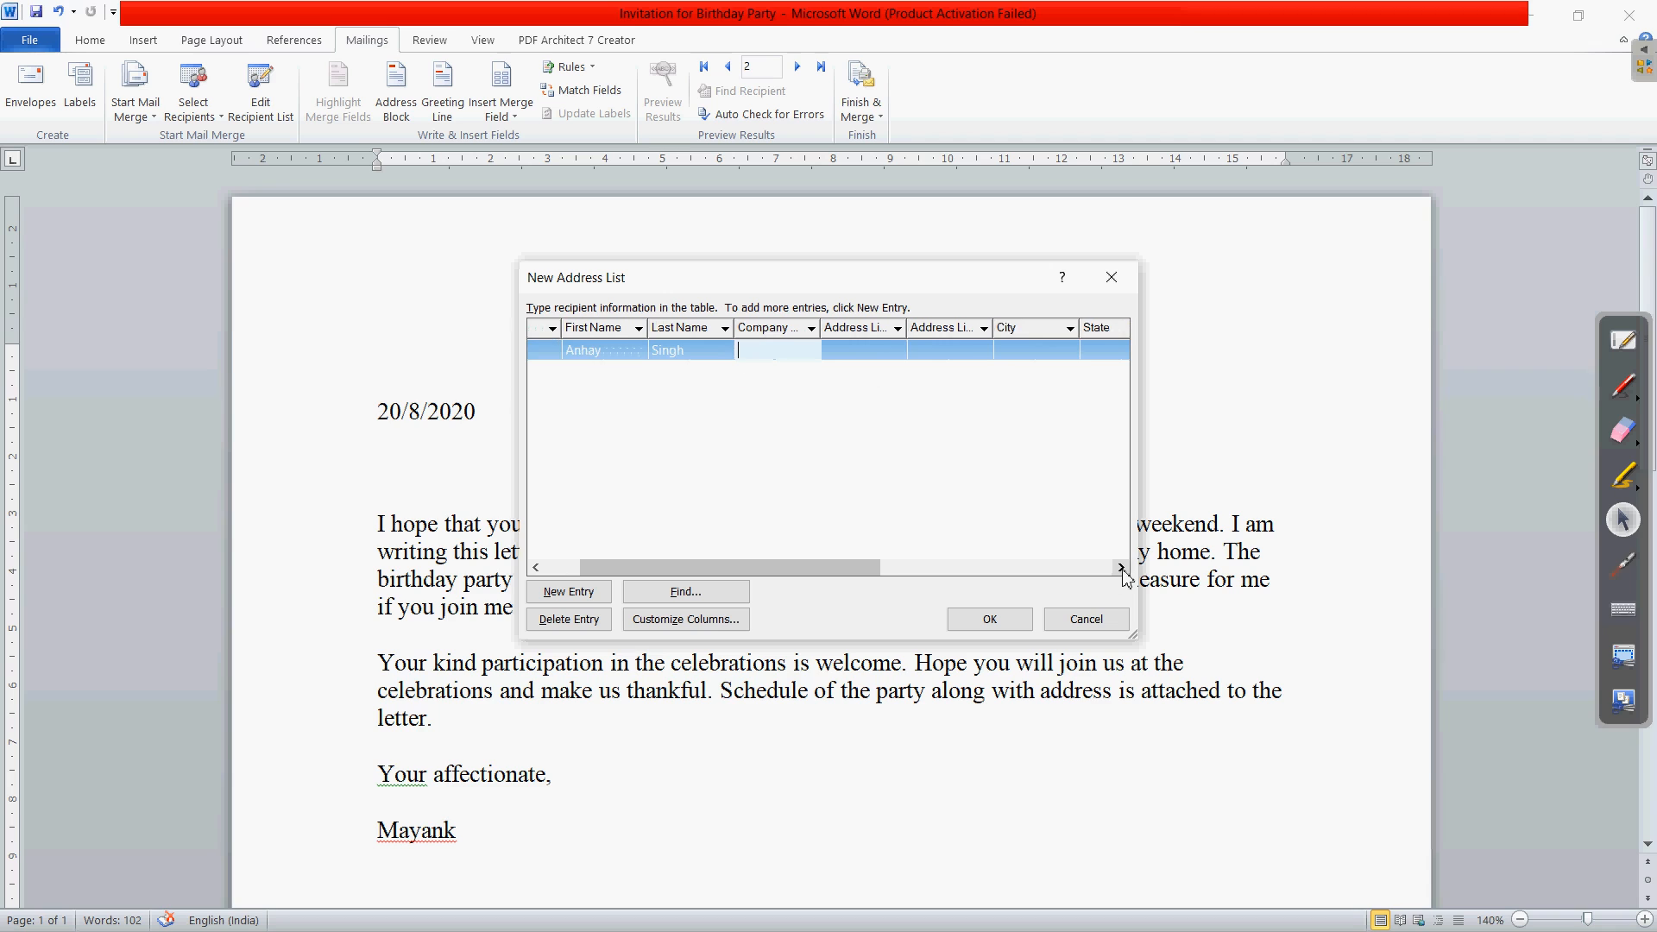
left_click(1121, 568)
left_click(1122, 568)
left_click(1121, 568)
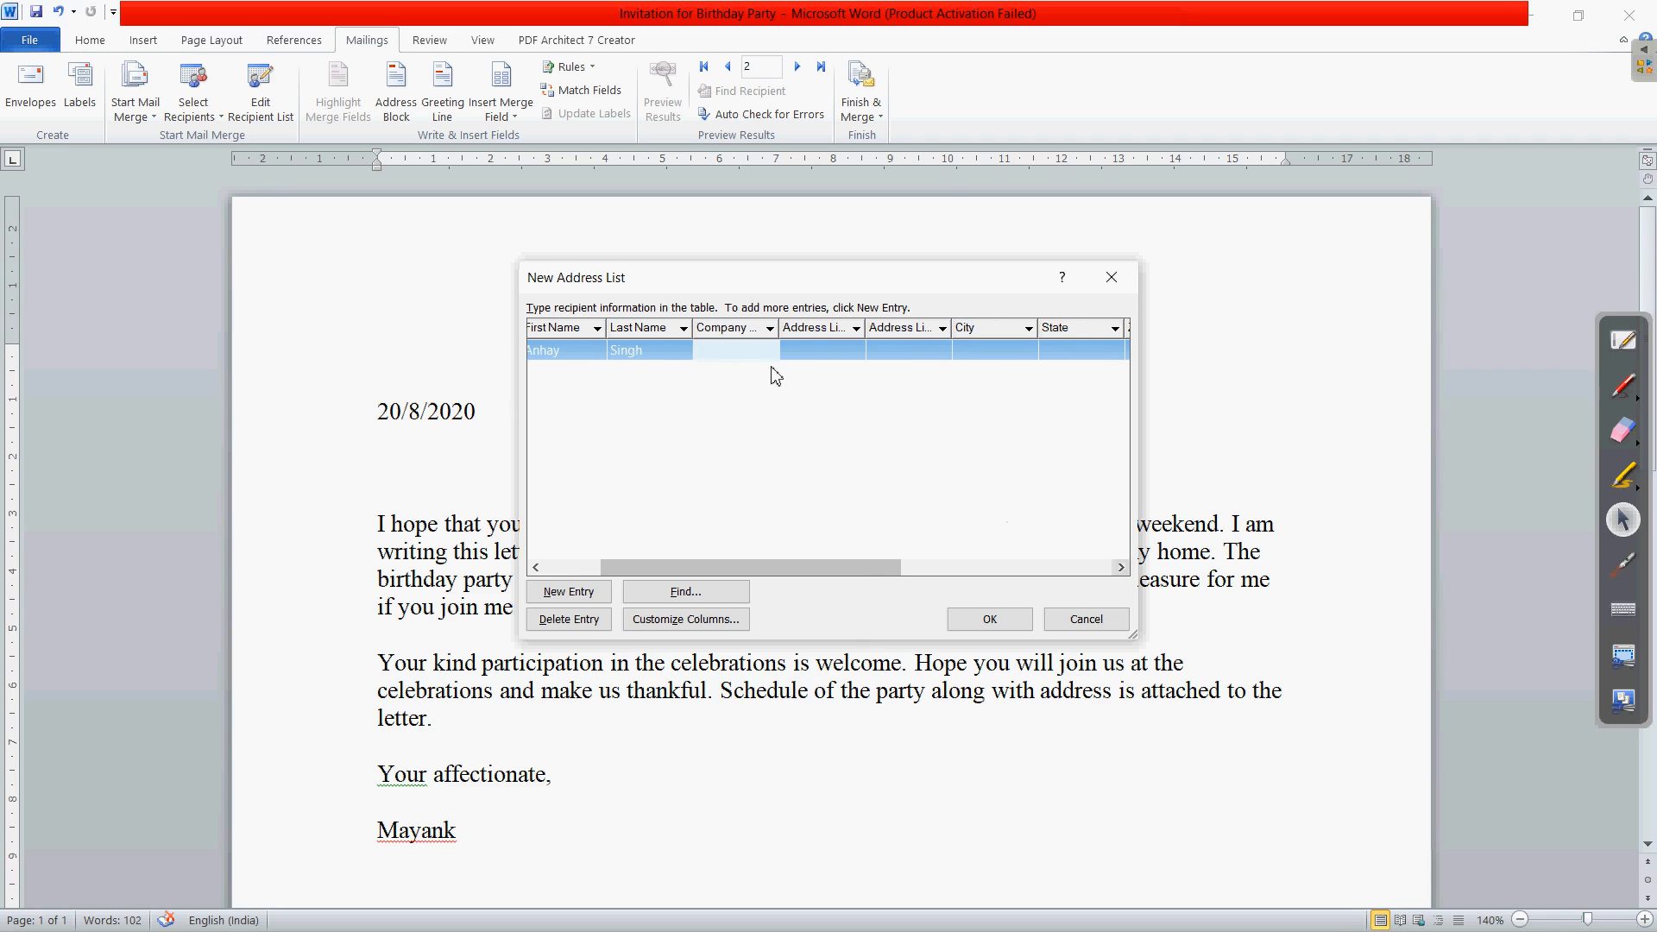
left_click(799, 350)
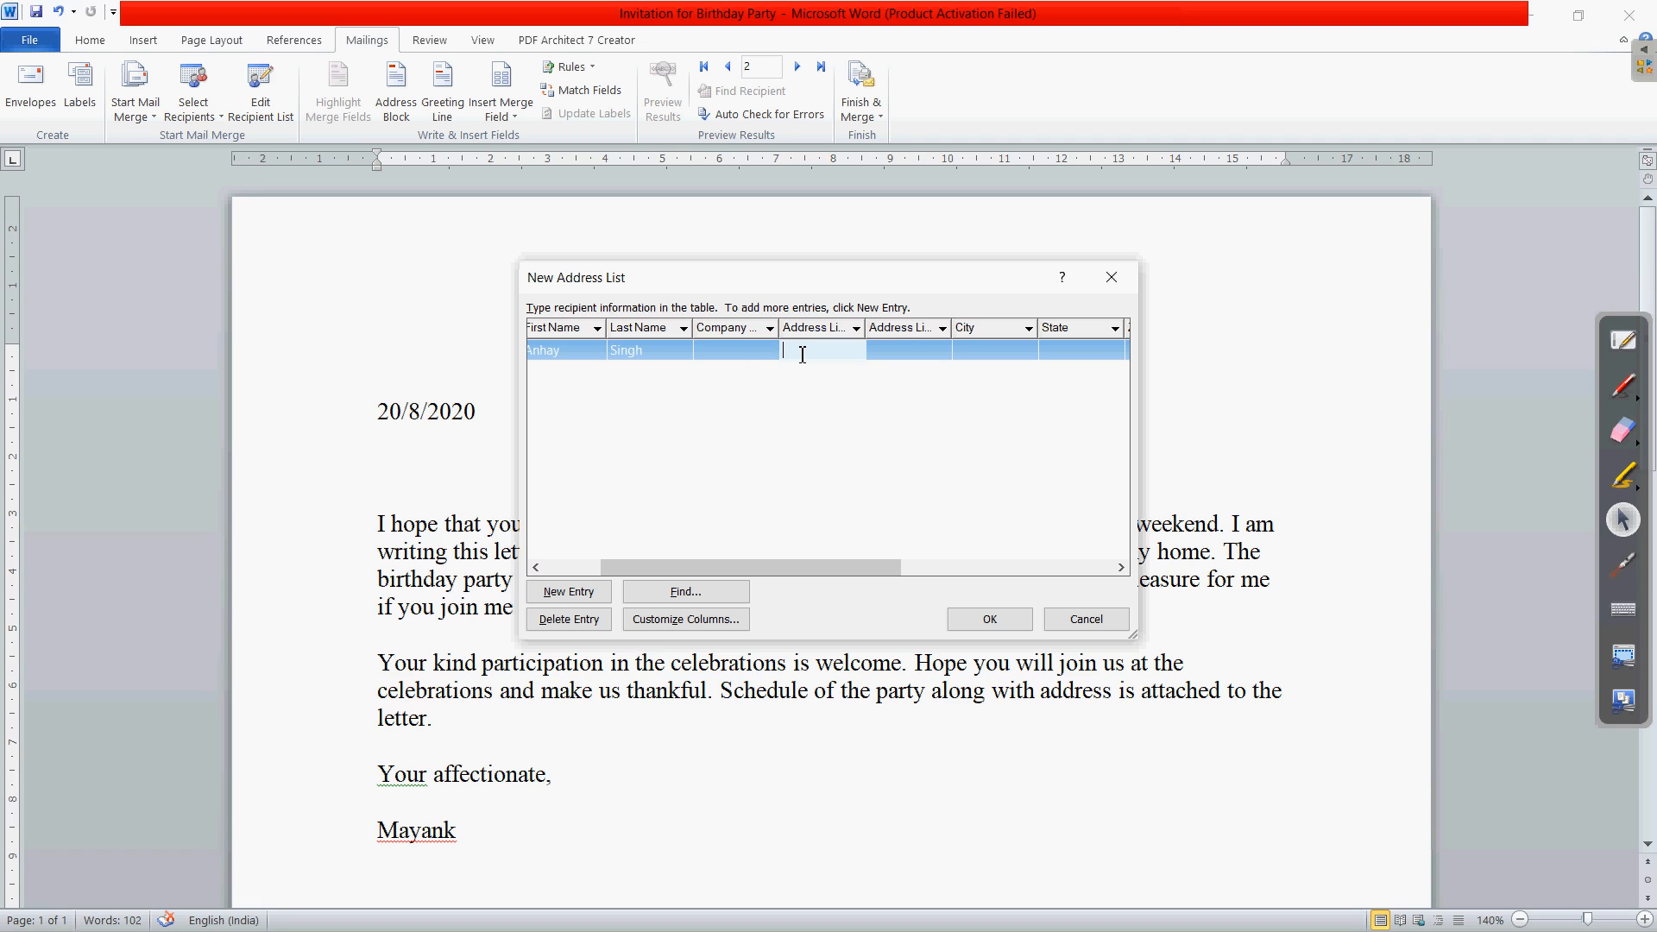
type("BH")
type("O")
left_click(976, 354)
type("Varanasi")
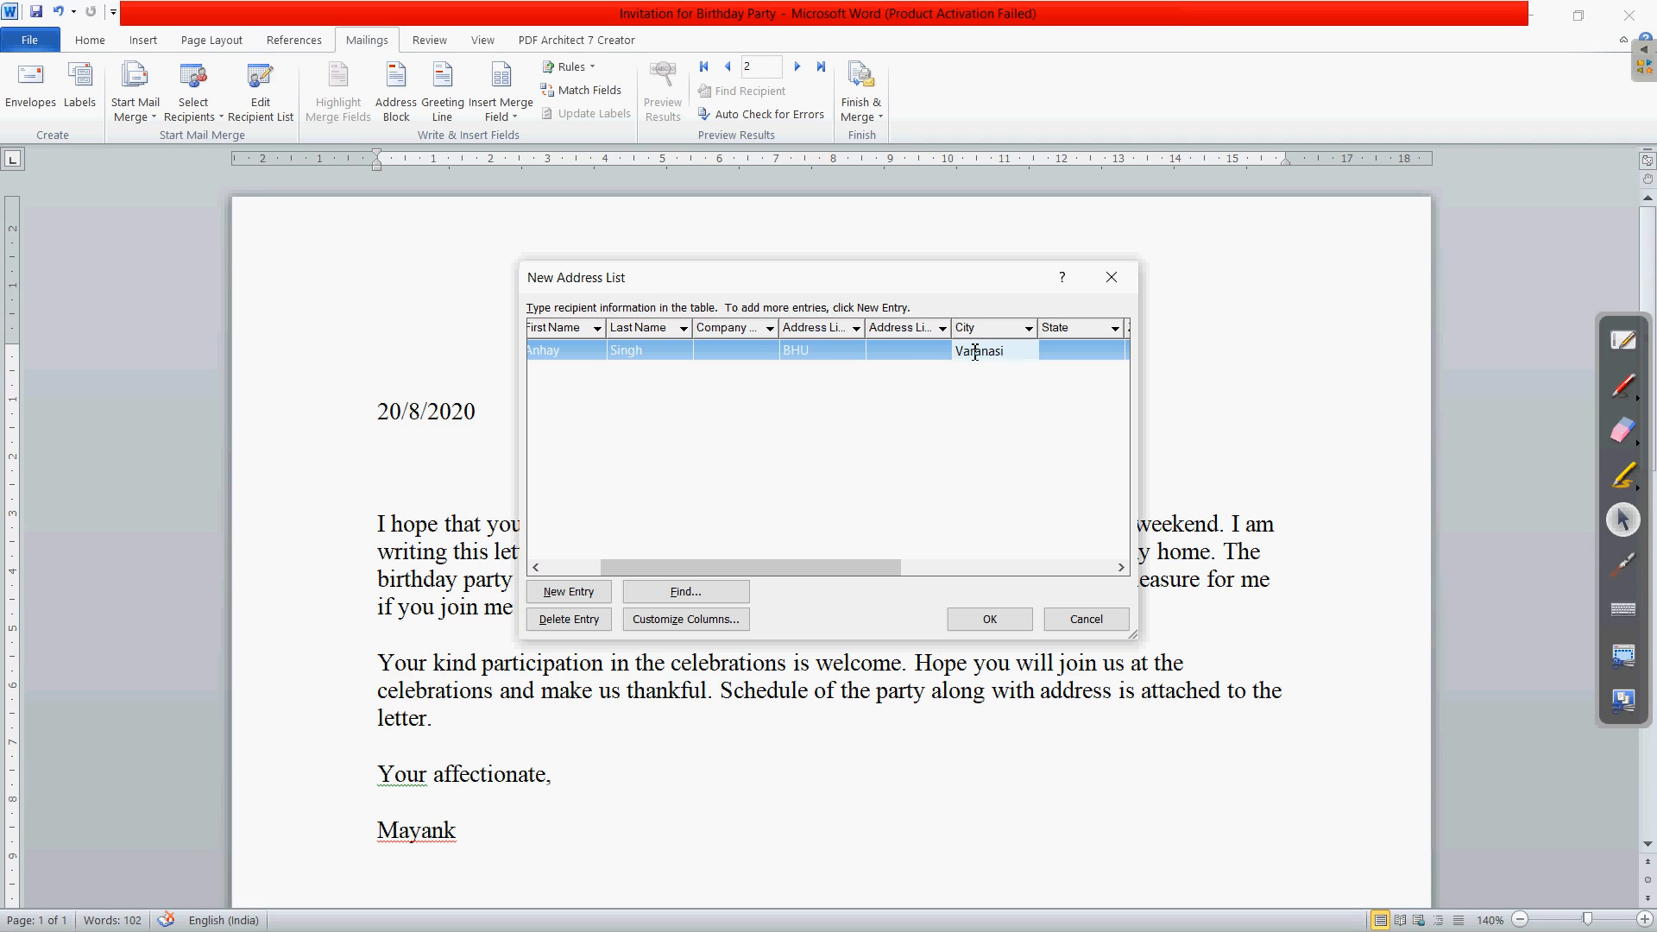
left_click(1077, 359)
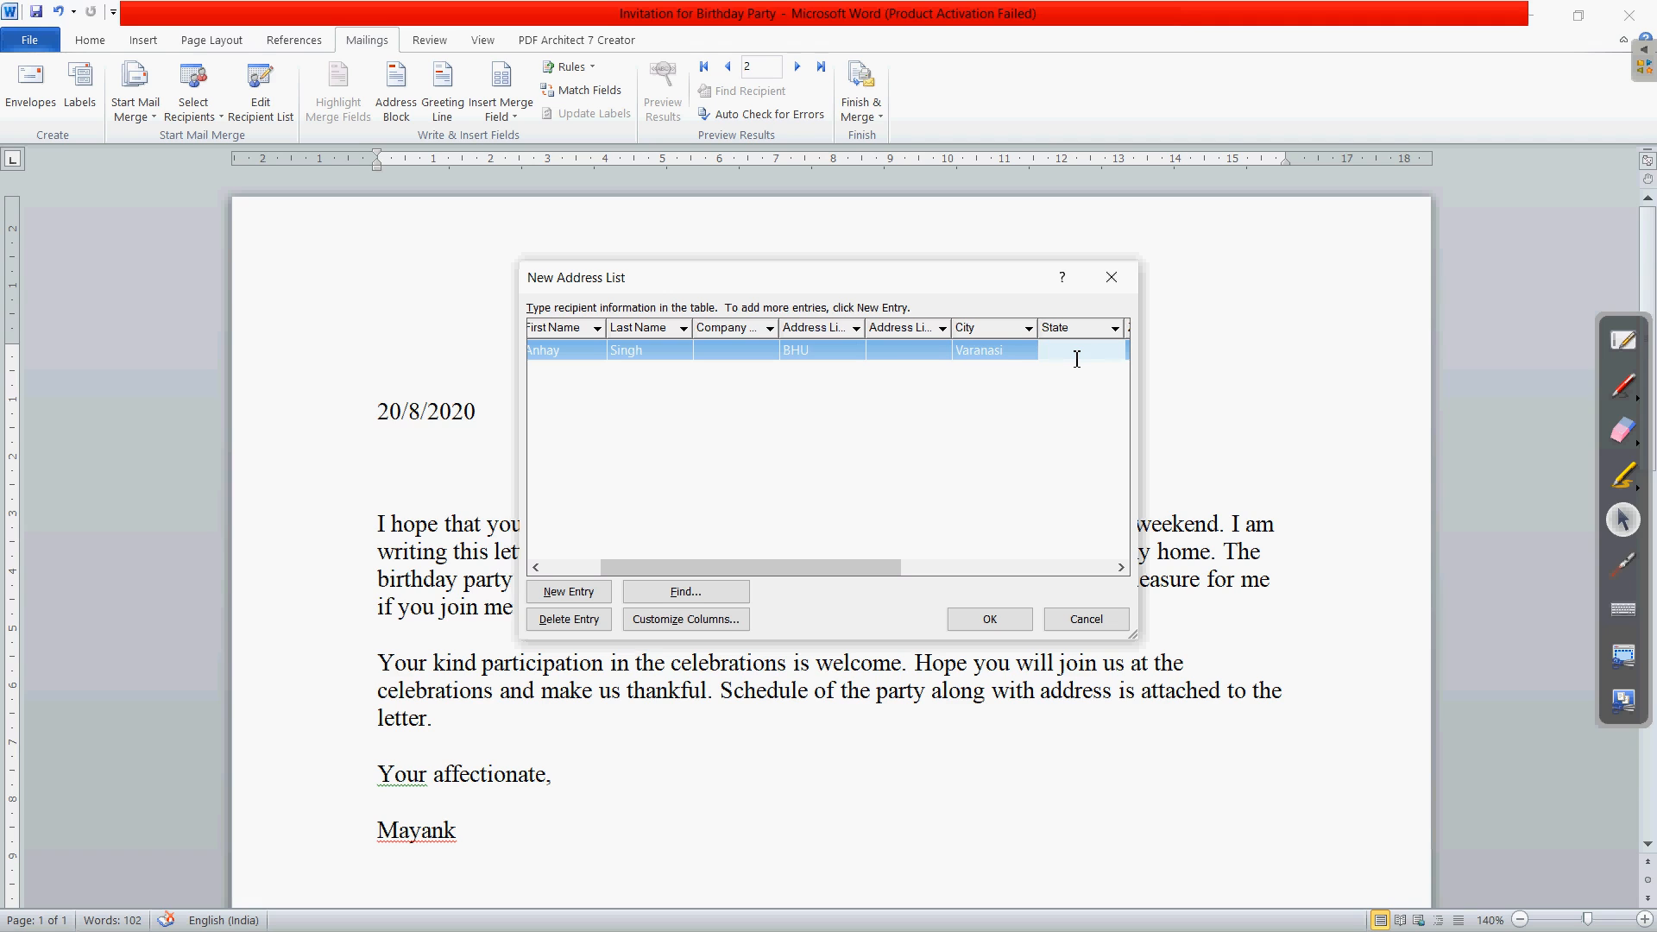
type("UP")
- Add the first recipient's e-mail address
left_click(1121, 567)
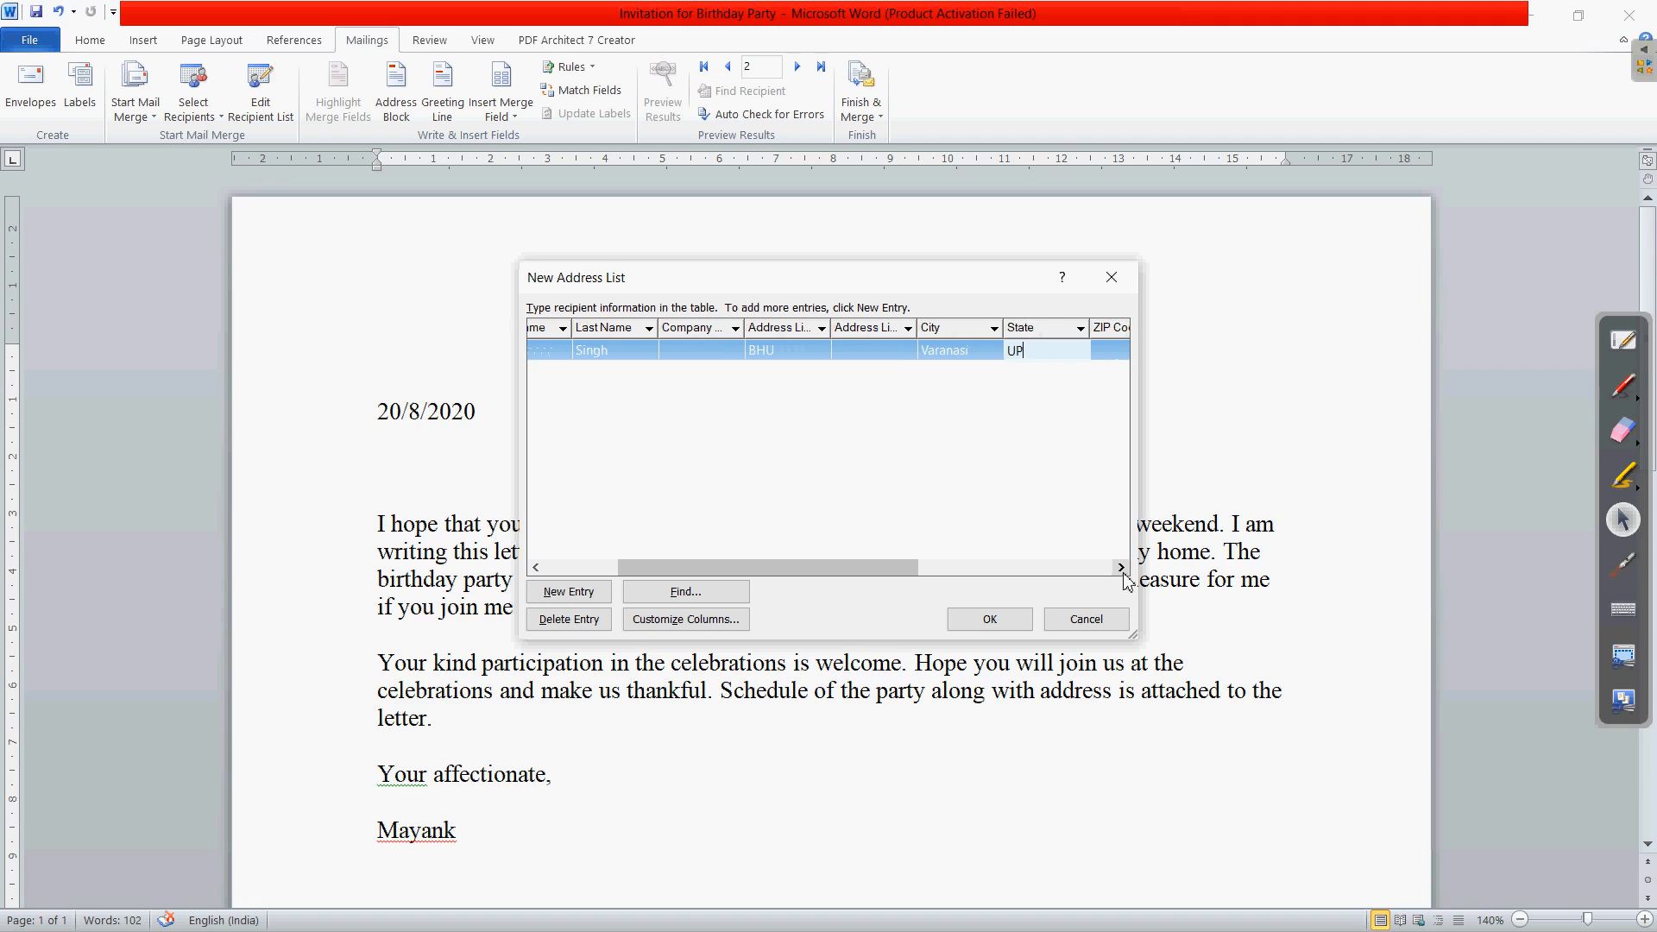
left_click(1121, 567)
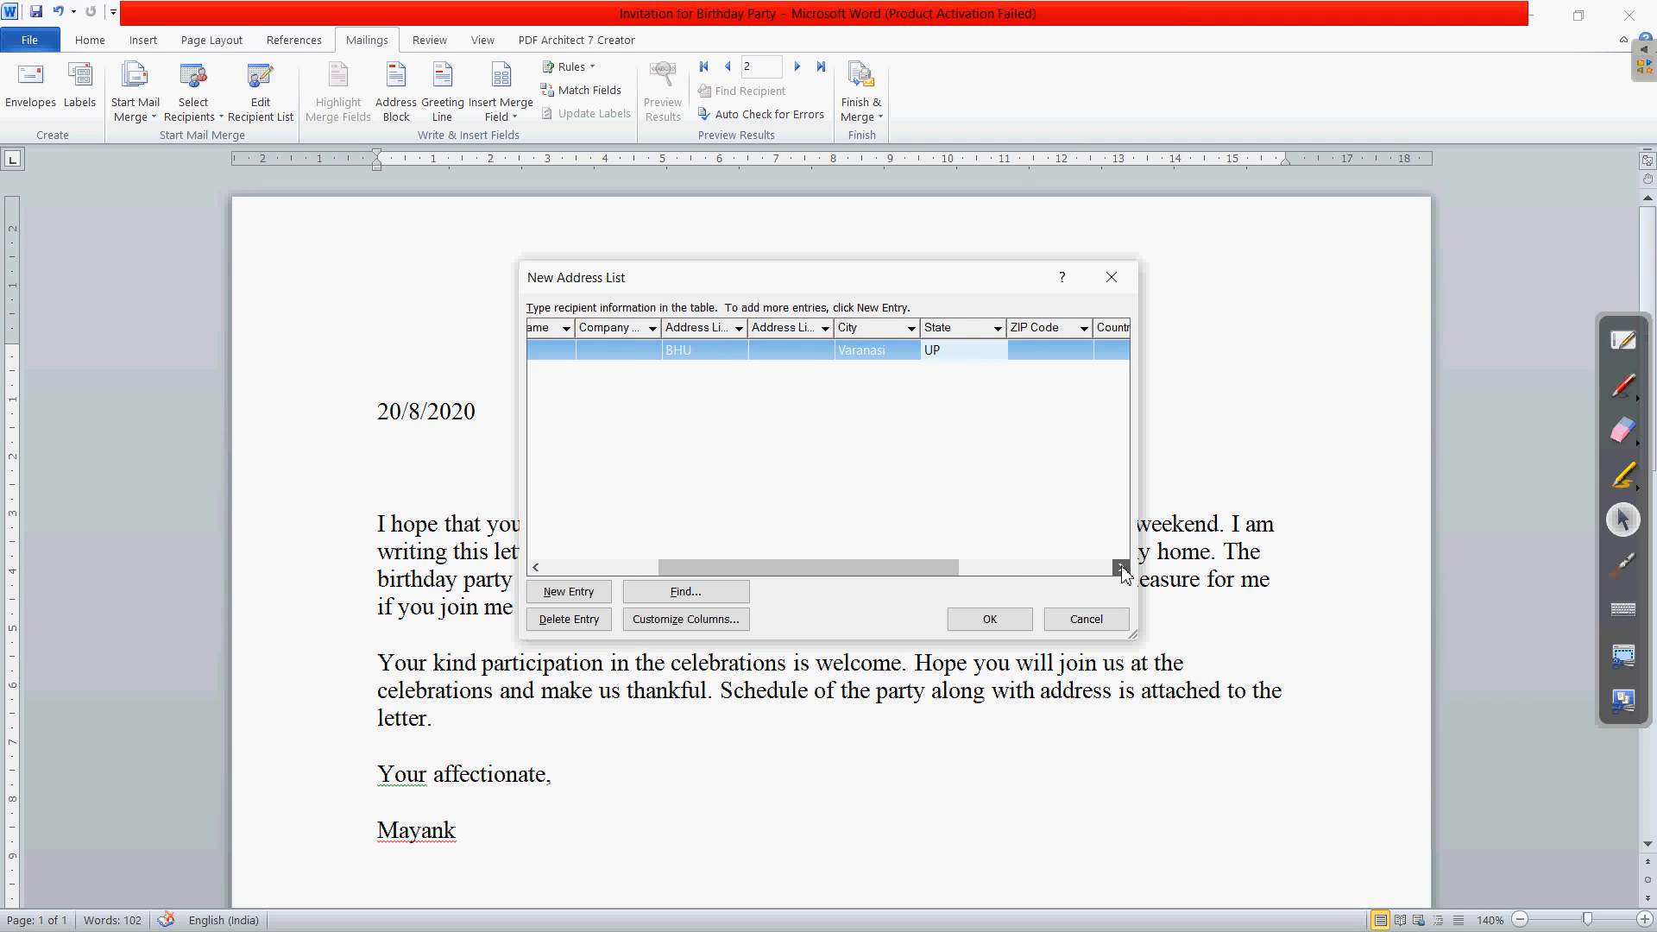
left_click_drag(1121, 567, 1122, 566)
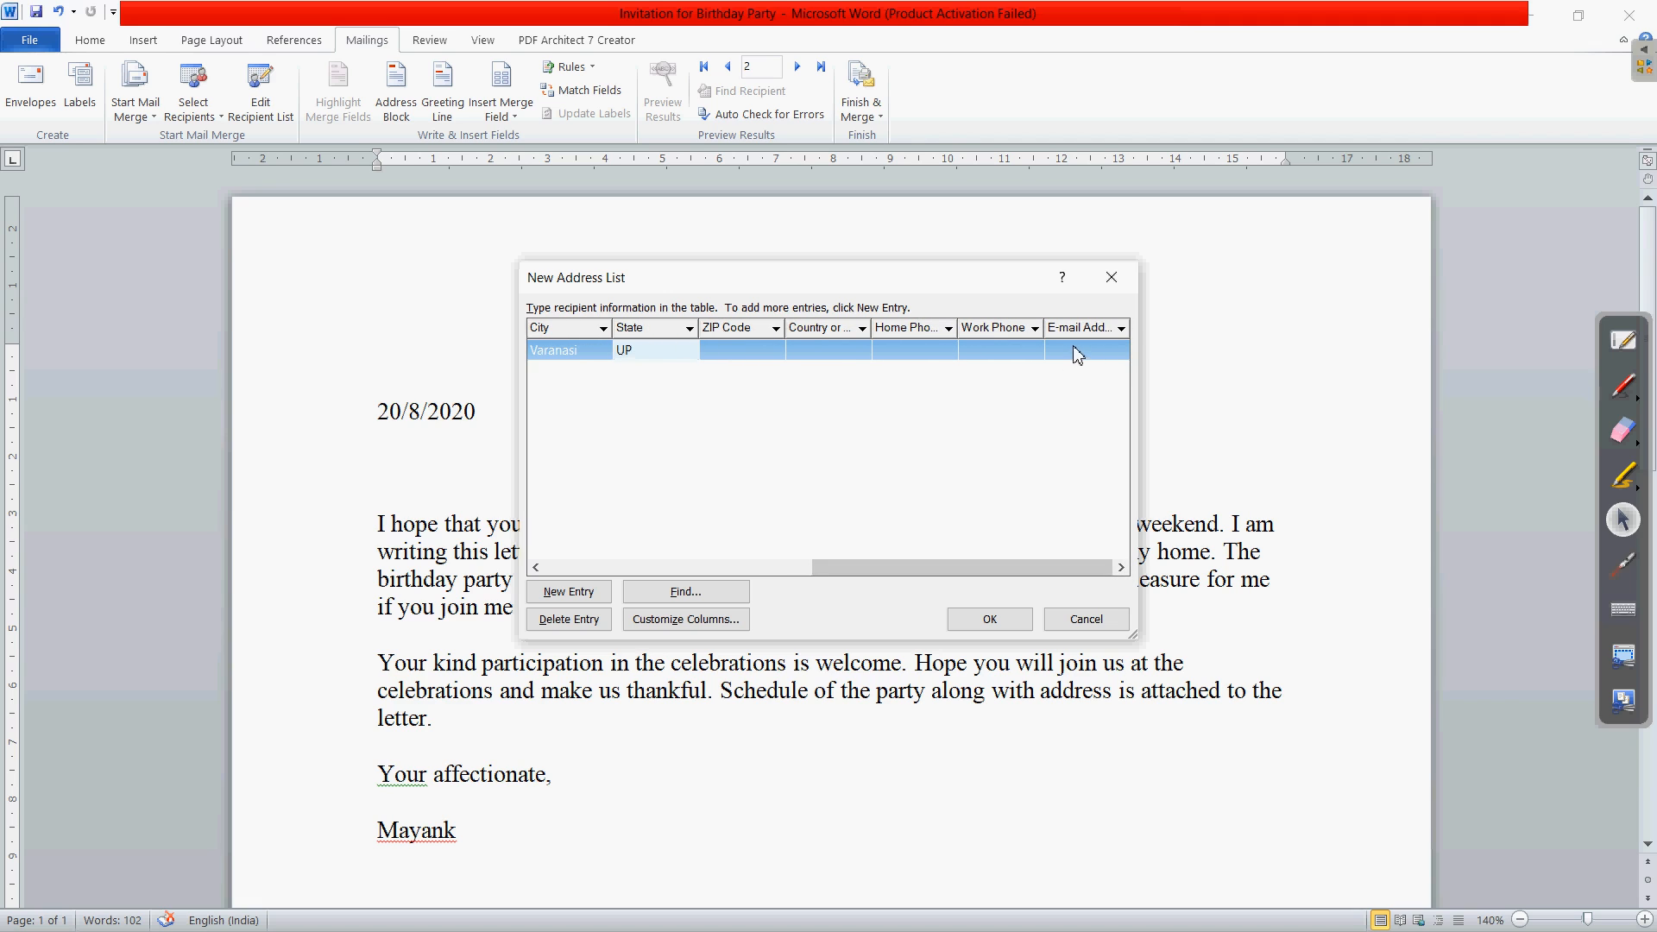
left_click(1079, 354)
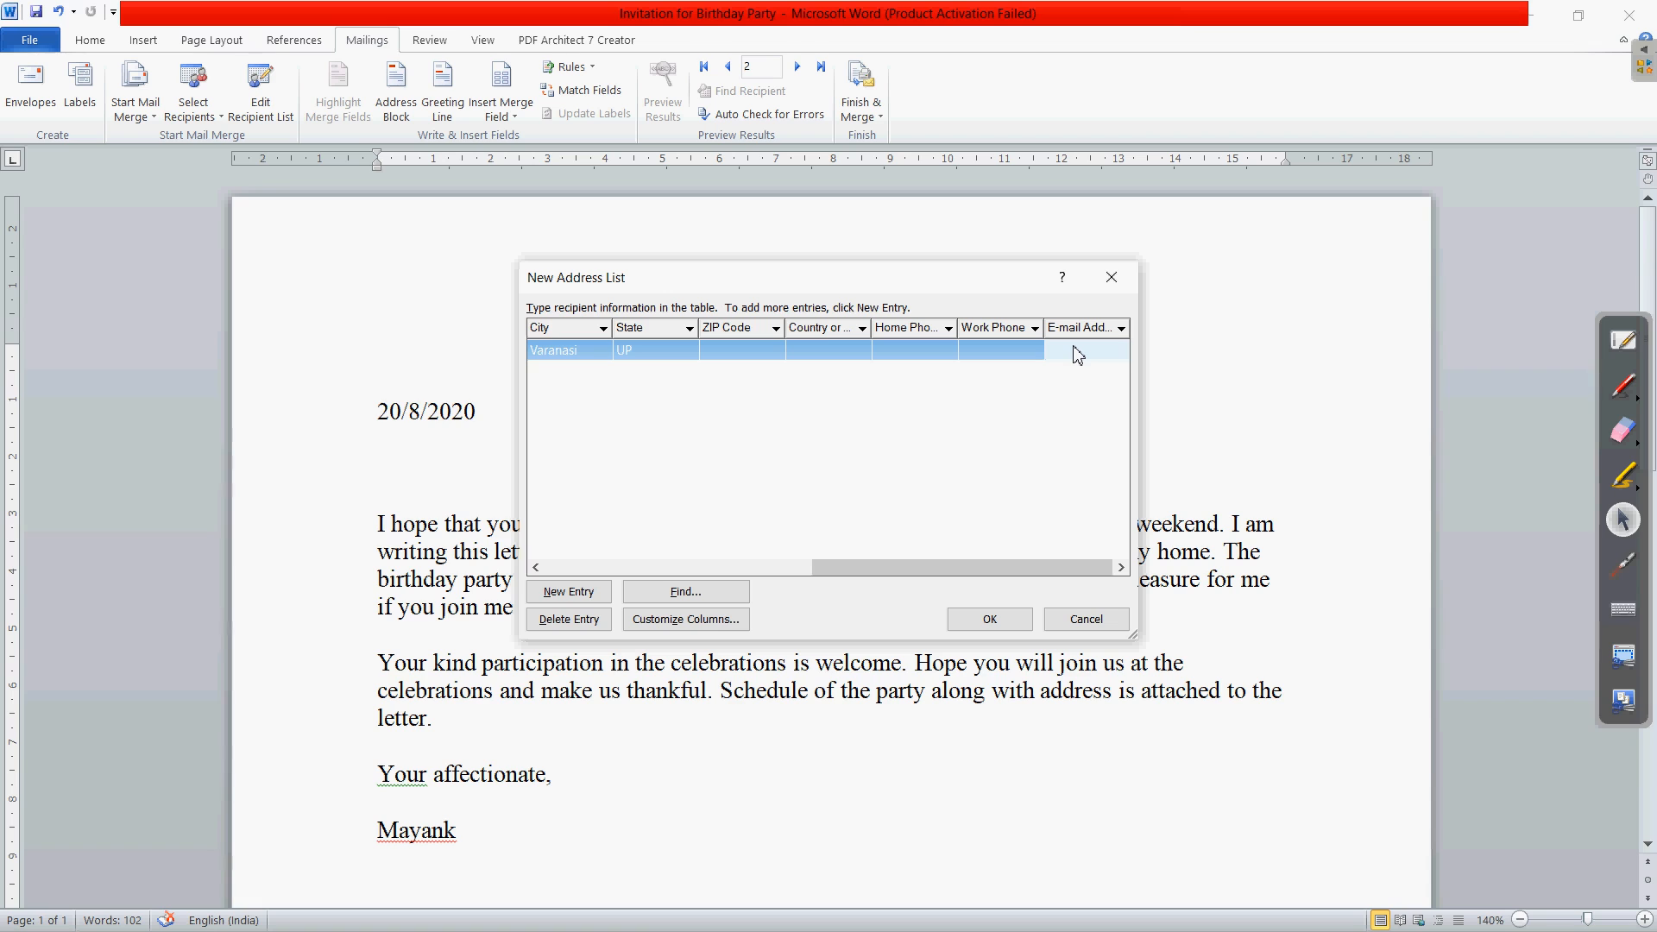
- Add a second row and correct the spelling of the first recipient's first name
left_click(570, 593)
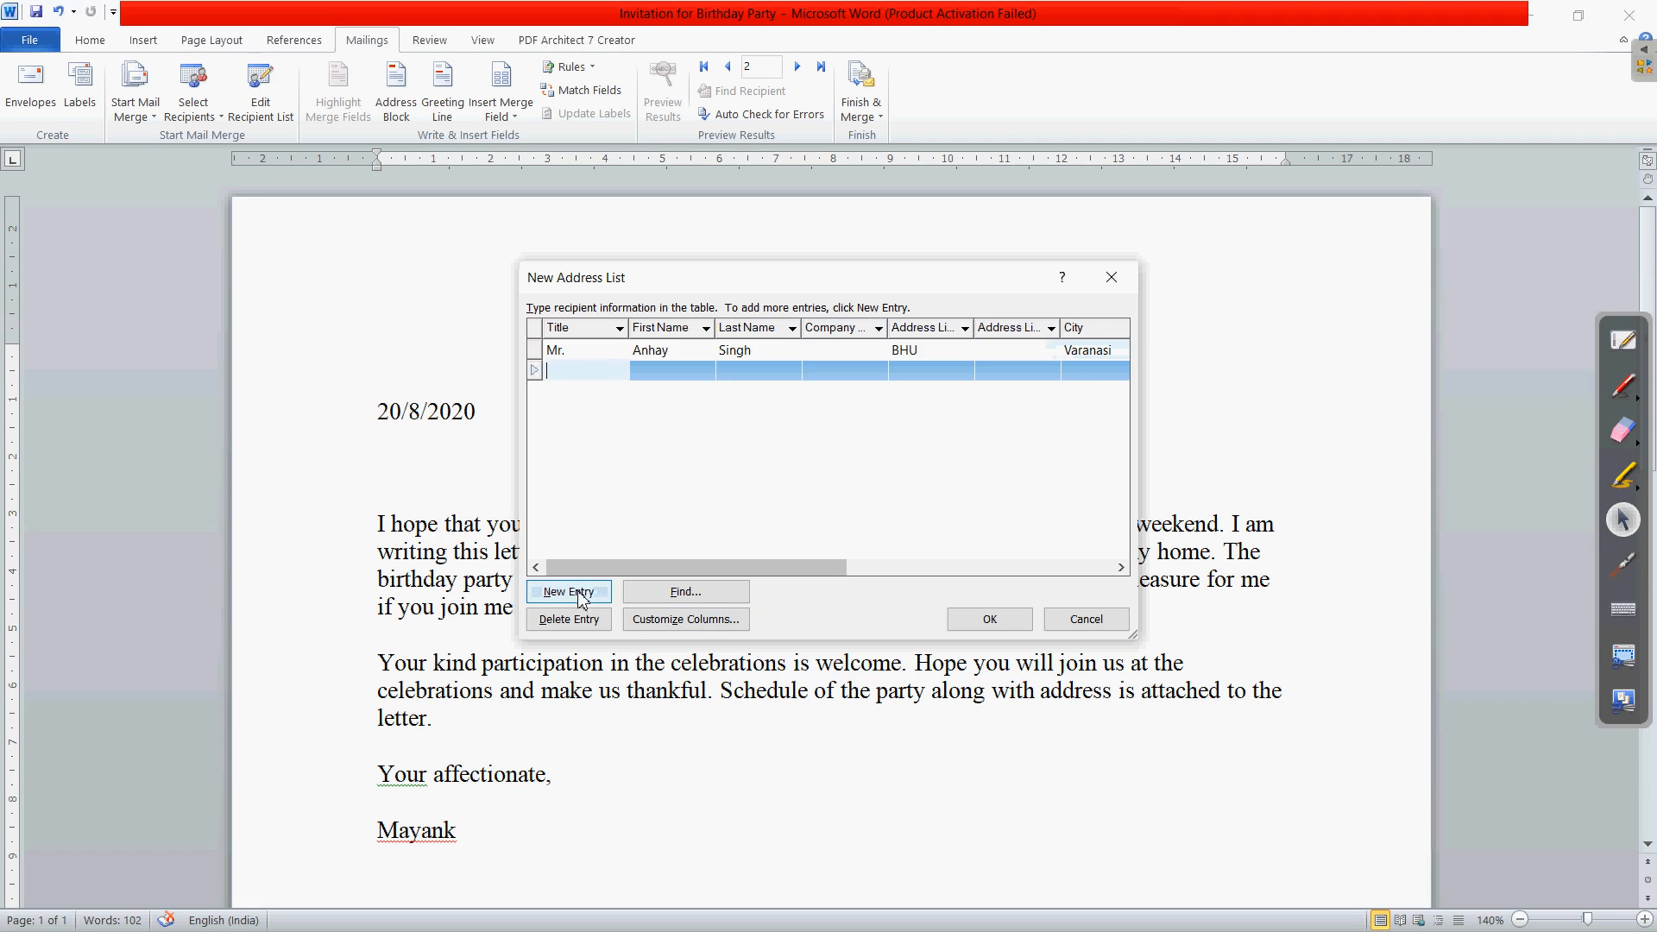
double_click(650, 357)
left_click(688, 358)
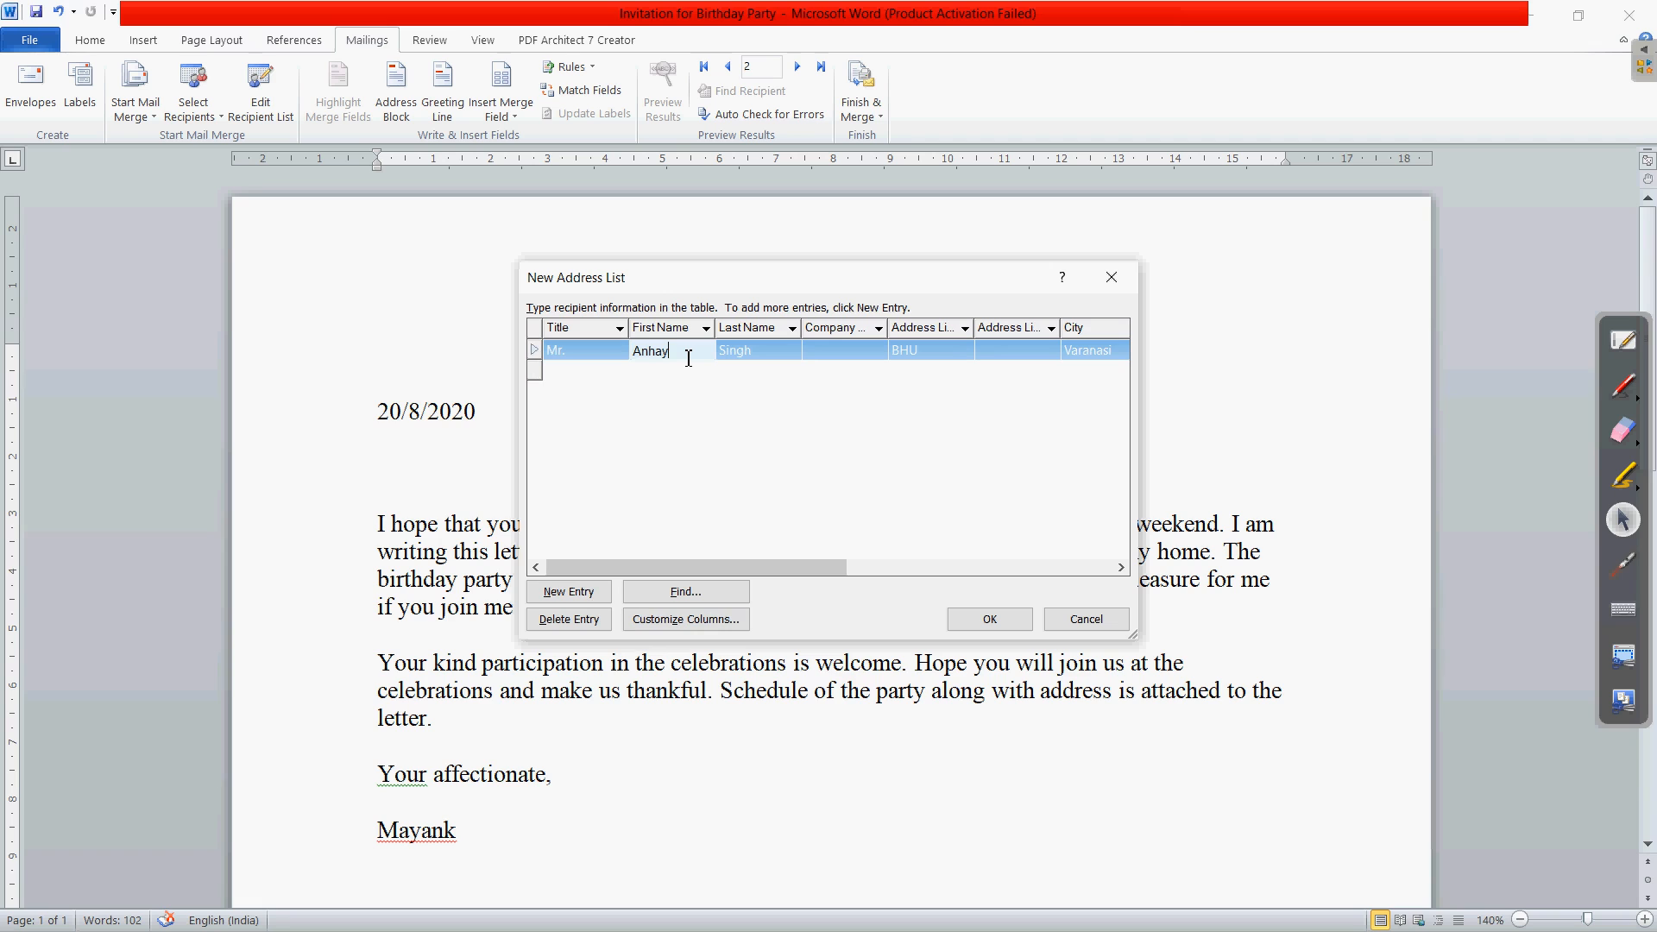
key("BackSpace")
key("BackSpace")
key("BackSpace")
key("BackSpace")
type("bhay")
- Enter the second recipient's title Mr., first name, last name and address line
left_click(595, 373)
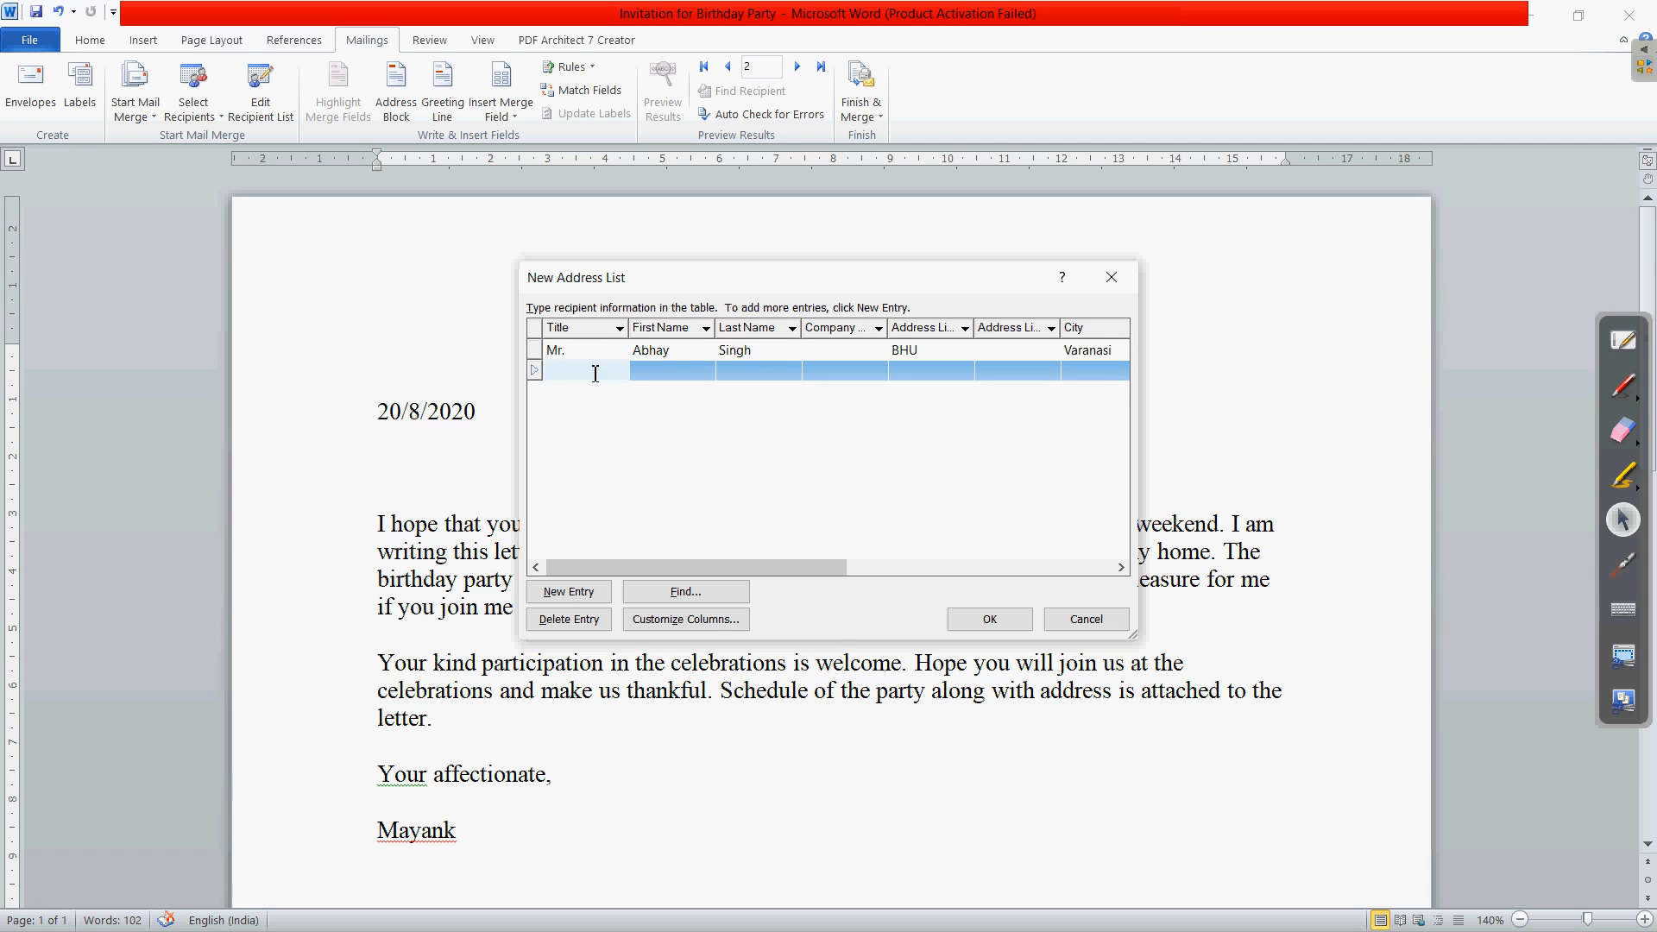
type("Mr.")
left_click(671, 377)
left_click(759, 373)
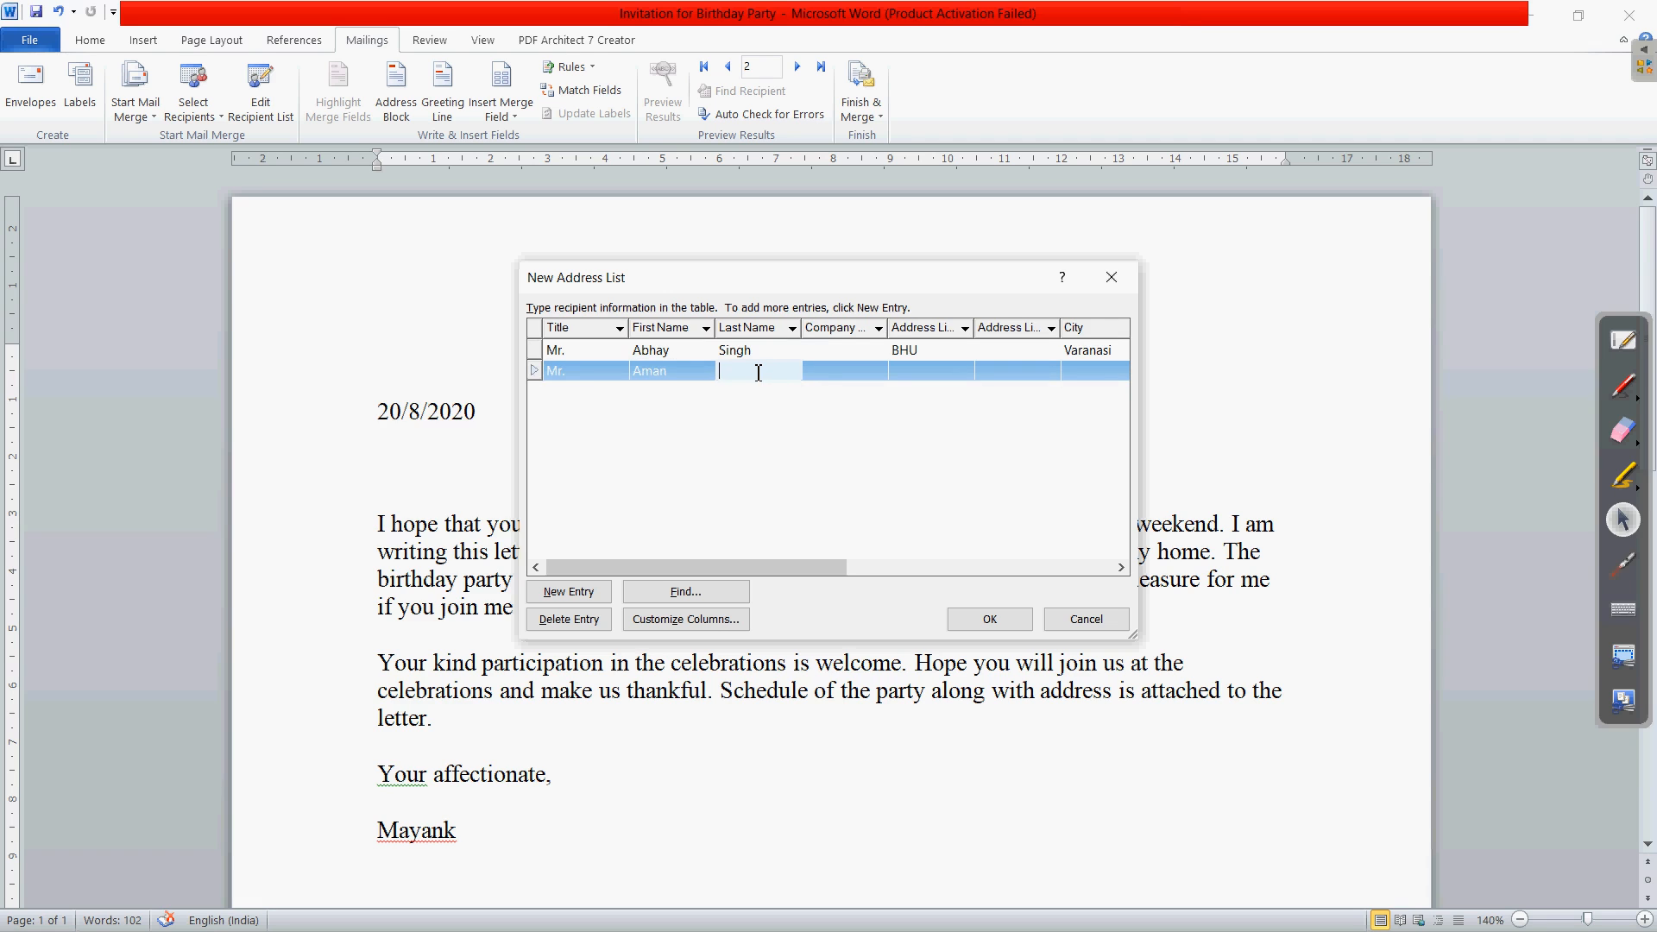
left_click(921, 376)
type("Cantt")
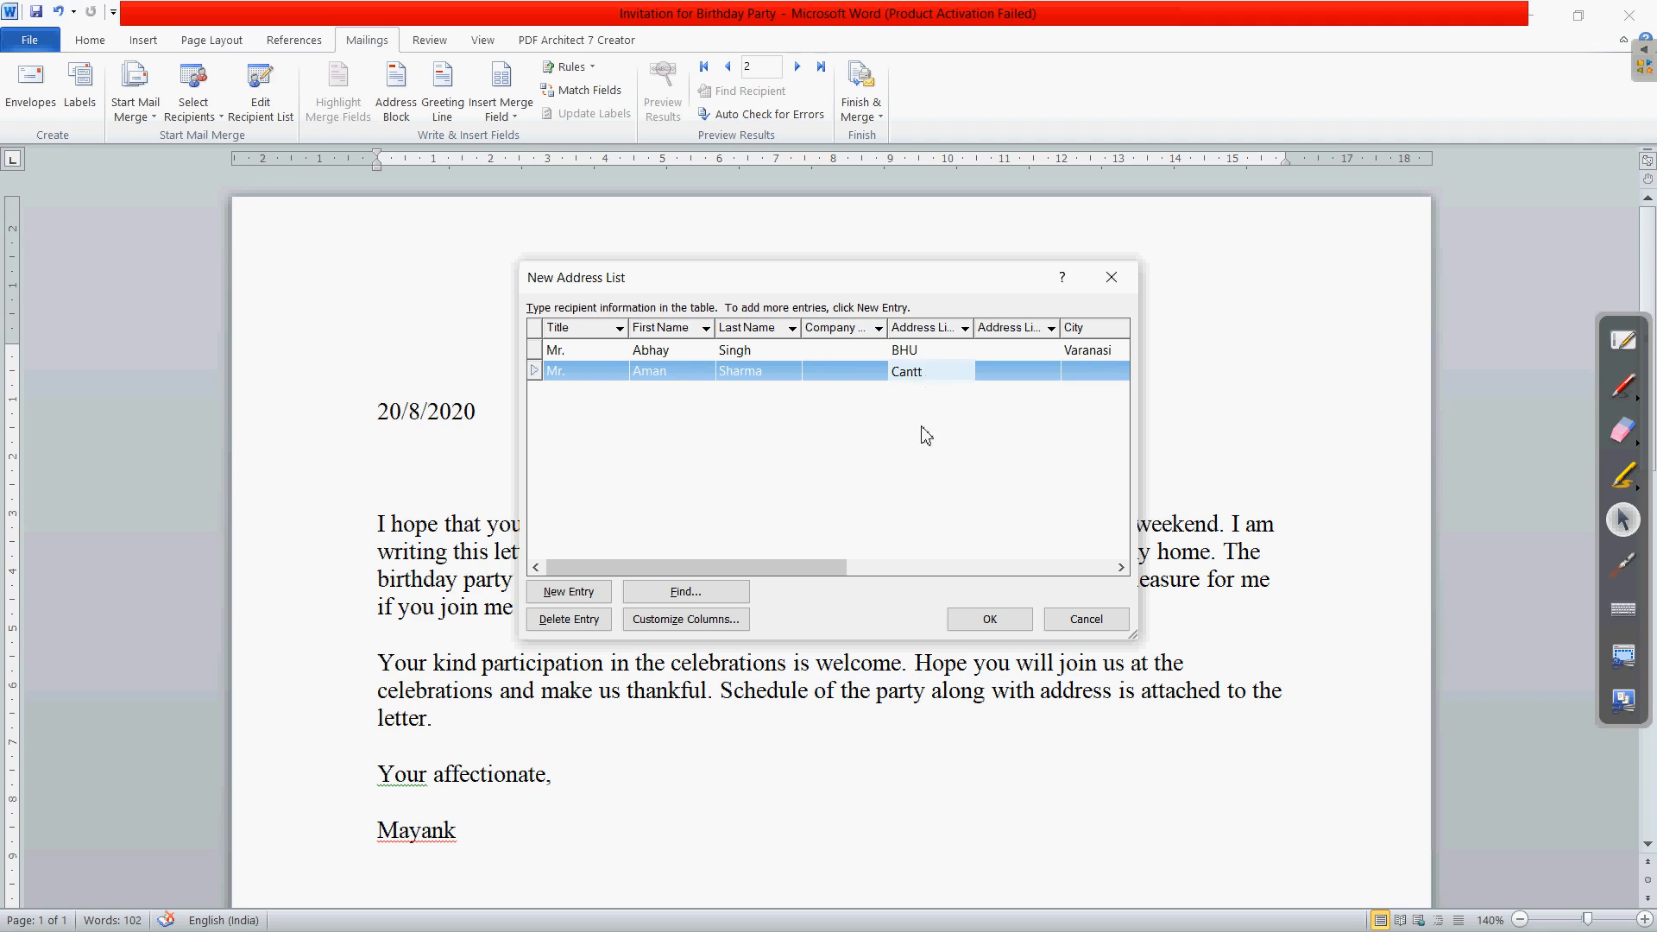
left_click(1121, 567)
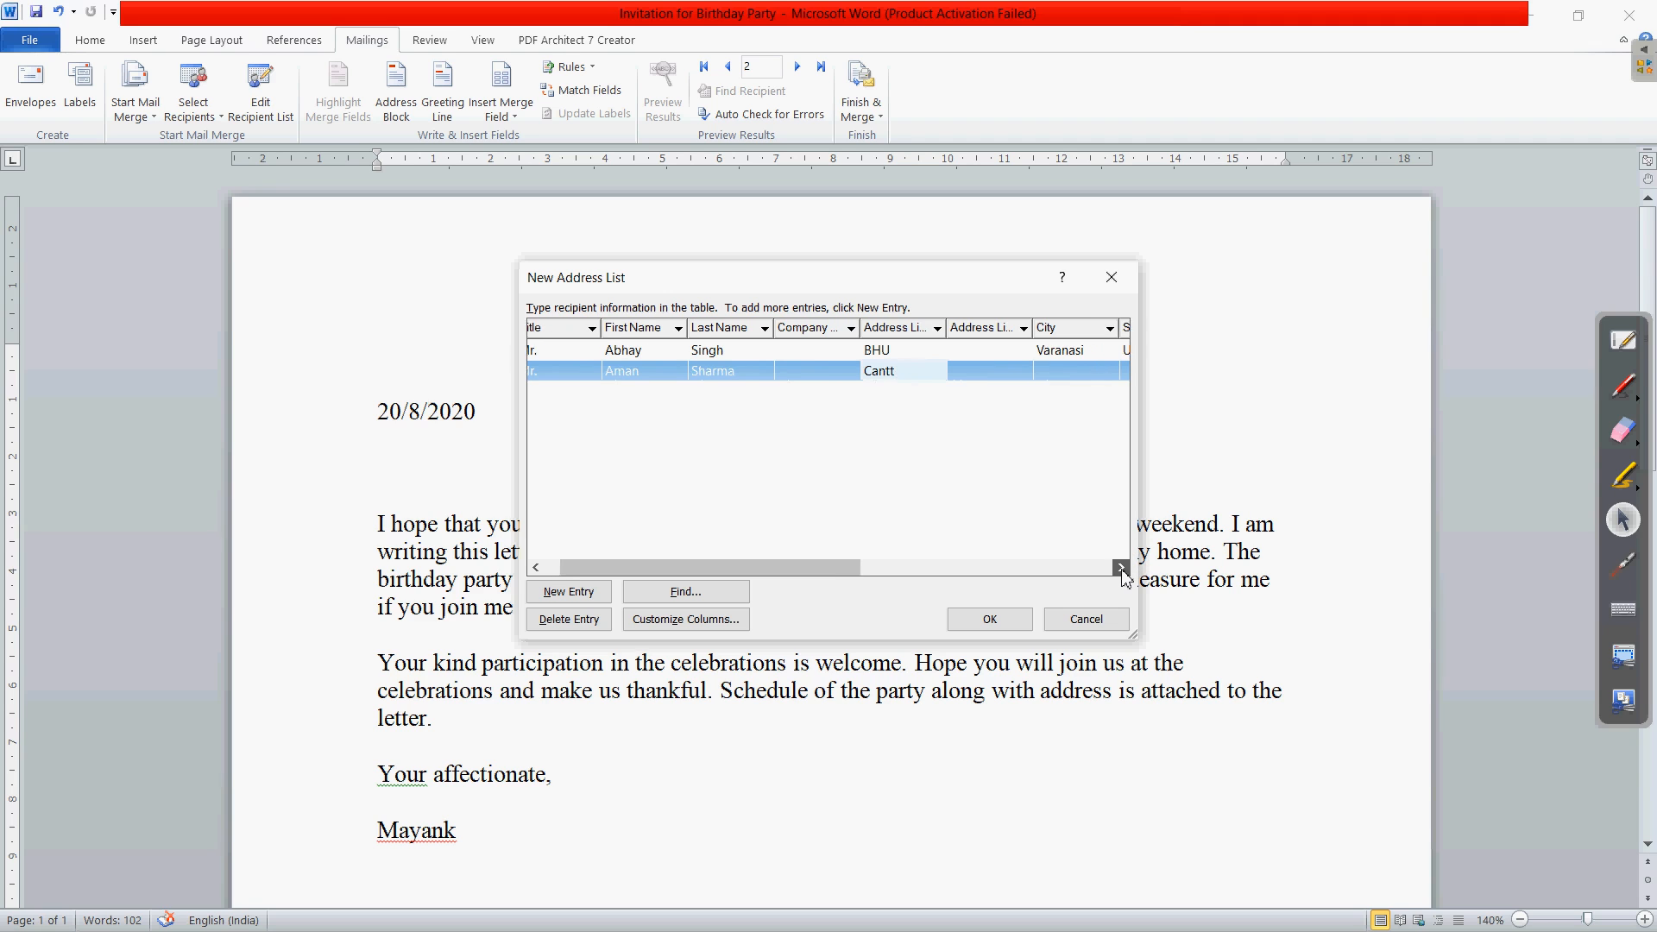
left_click(1122, 567)
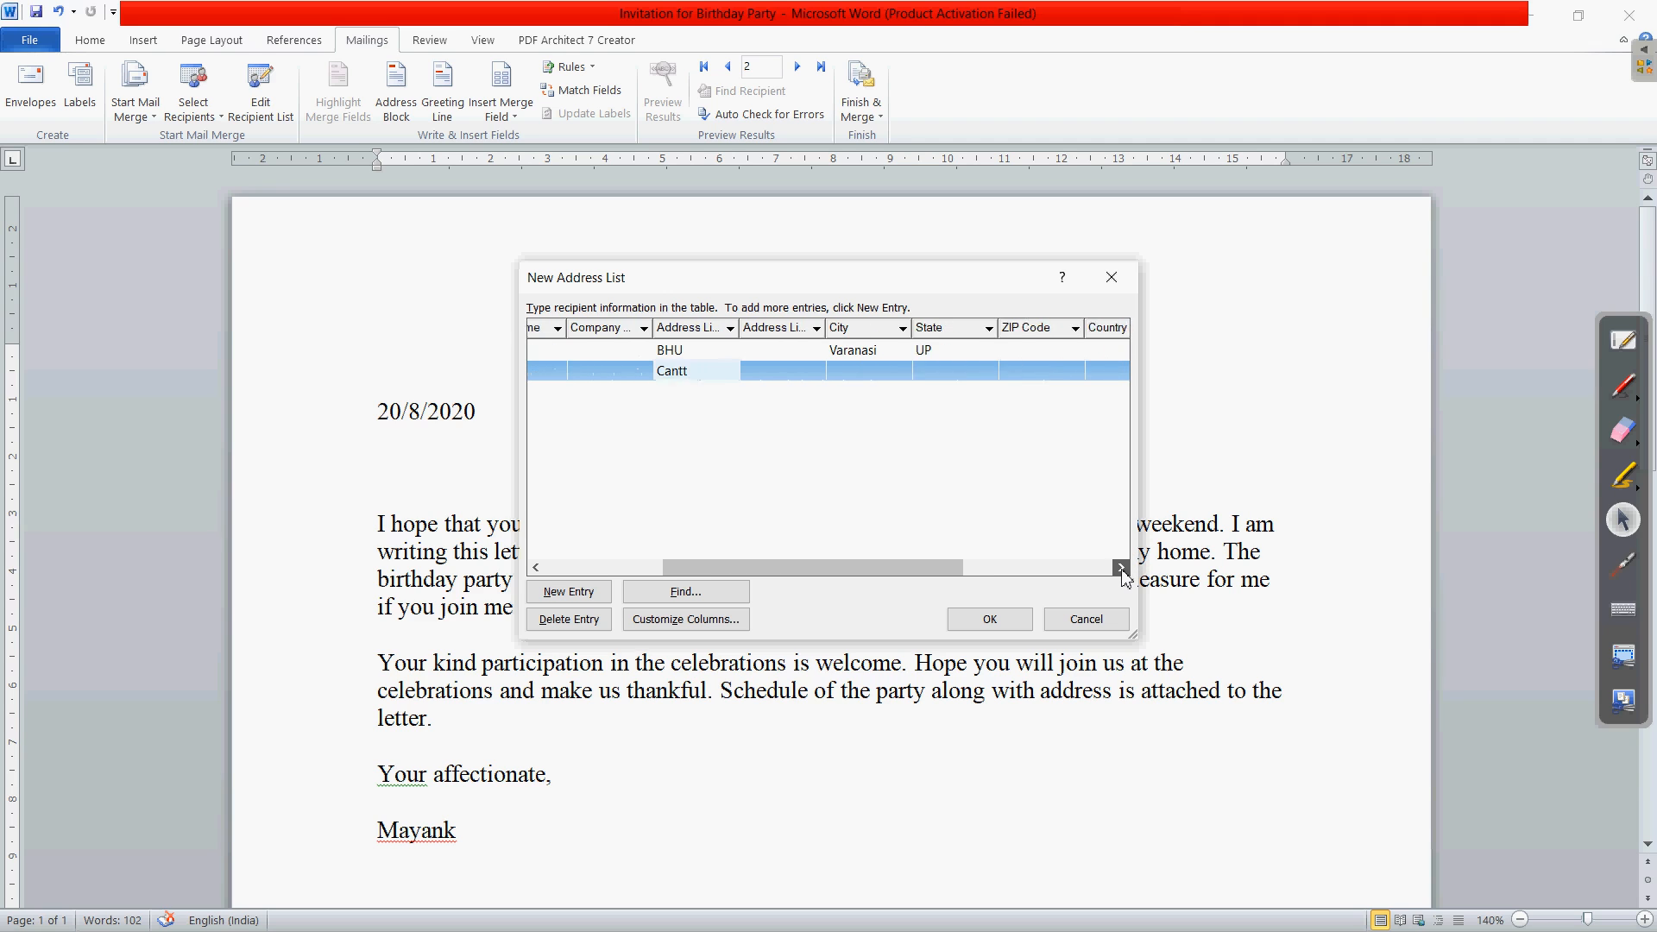
- Fill in the second recipient's city and state, which creates a new entry row
left_click(813, 374)
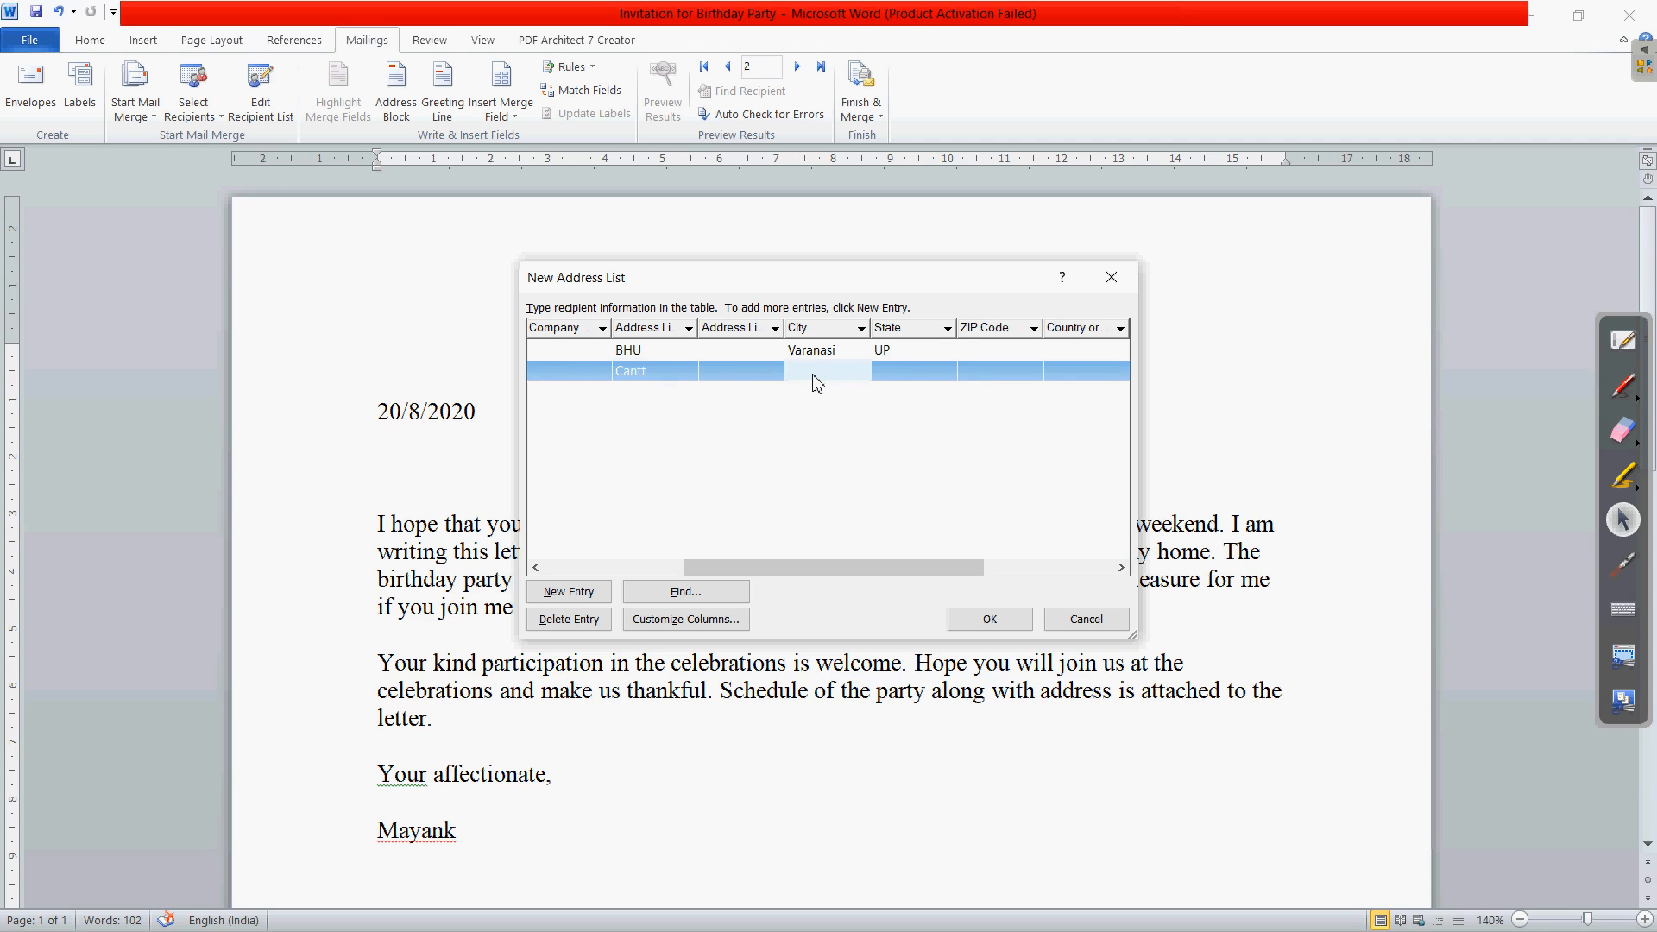
type("v")
key("BackSpace")
type("Varanasi")
key("Tab")
type("UP")
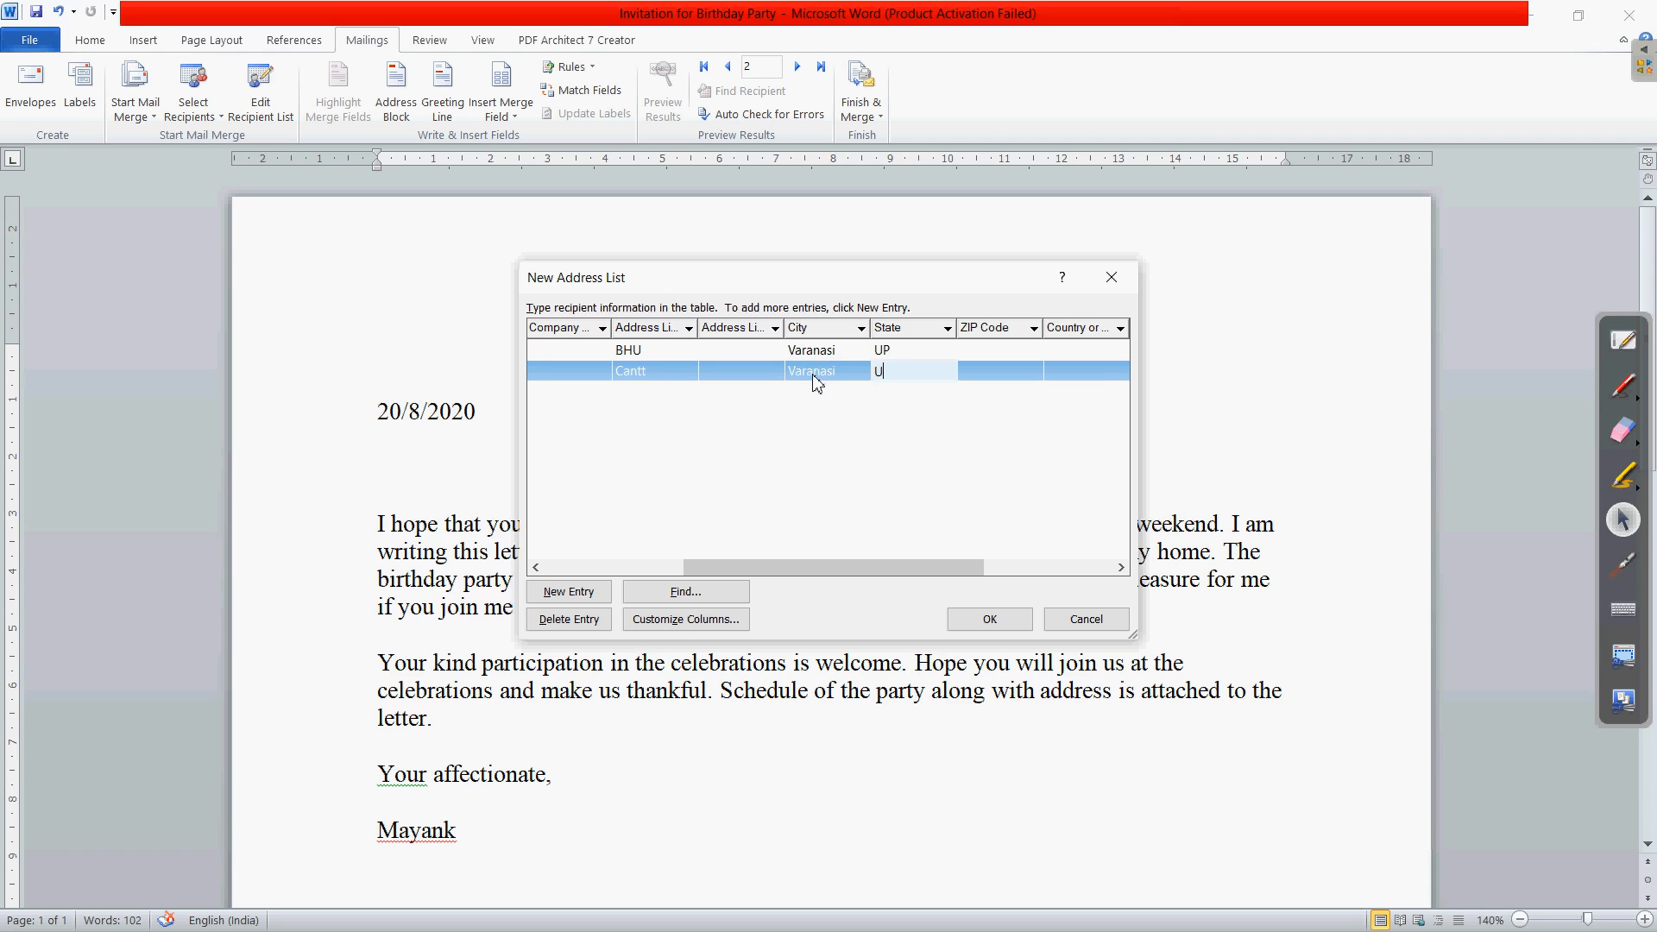
key("Tab")
key("Tab")
key("Tab")
key("Tab")
key("Tab")
key("Tab")
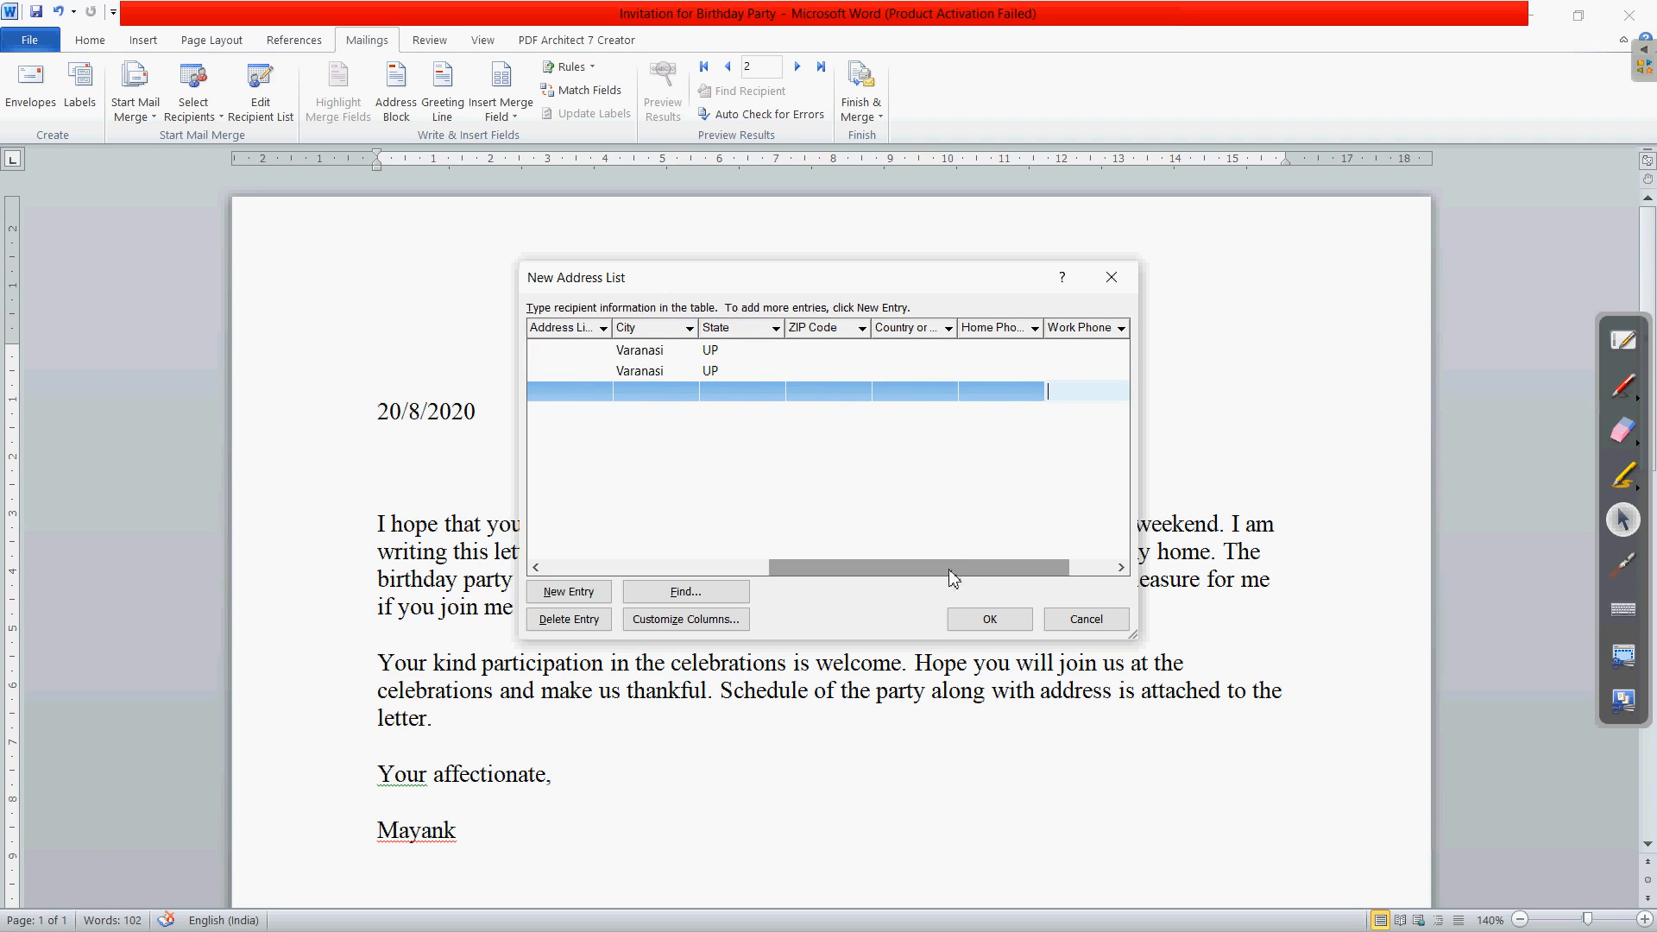
- Enter an e-mail address in the new entry and lowercase the 'G' in its domain
left_click_drag(975, 566, 1108, 570)
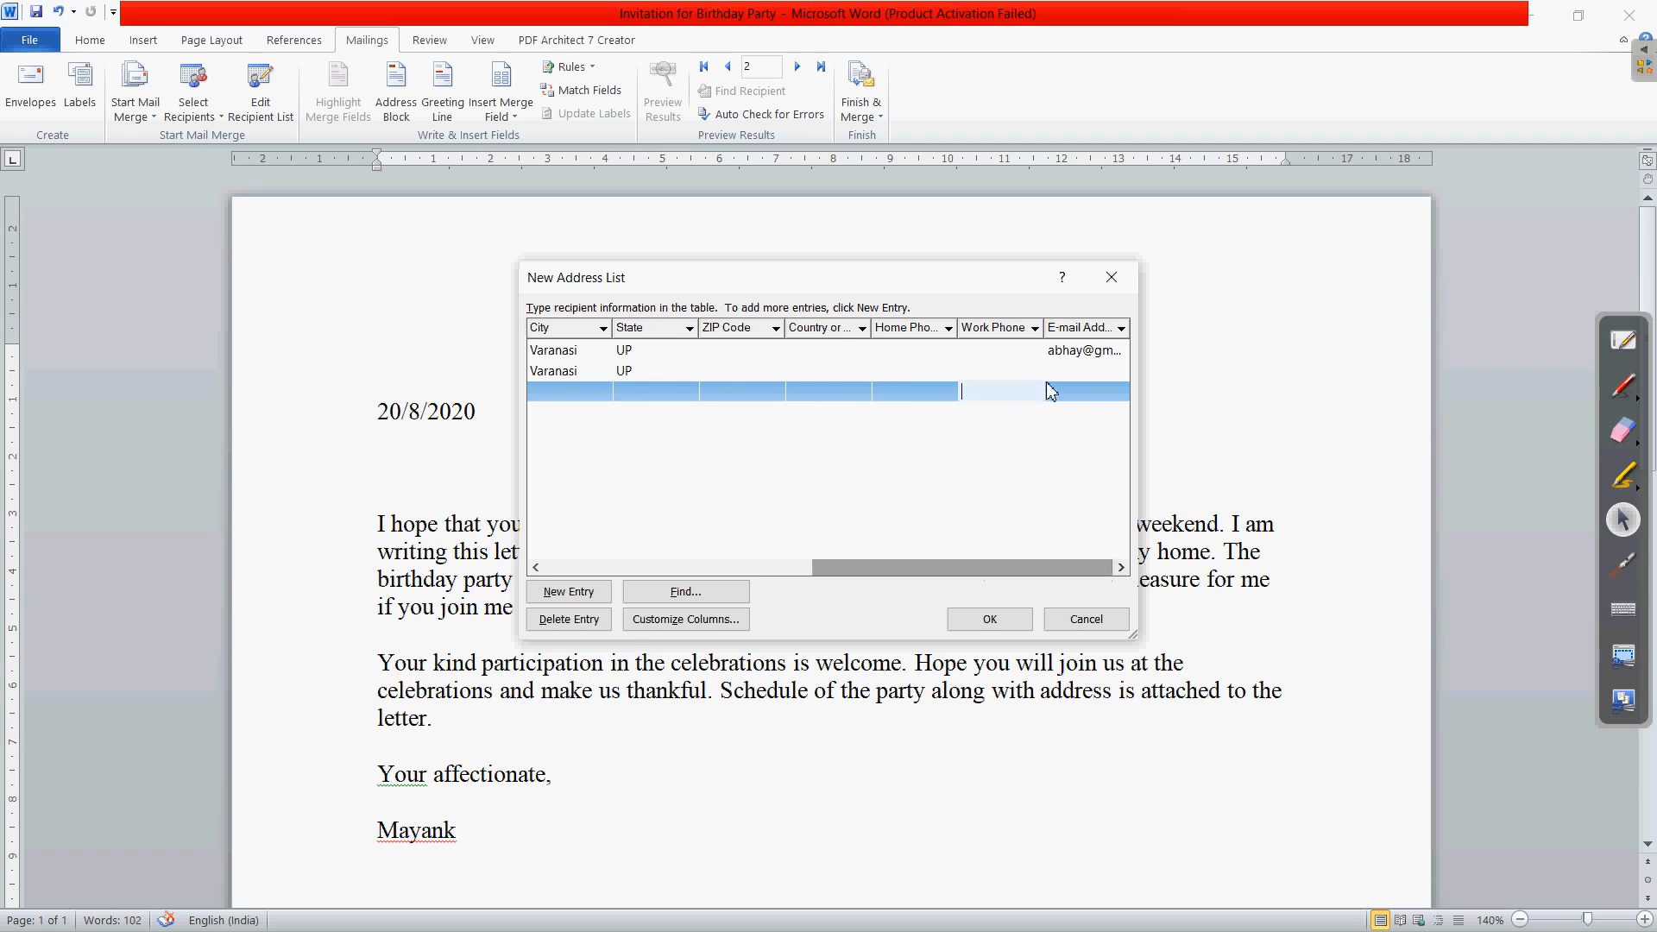
left_click(1079, 394)
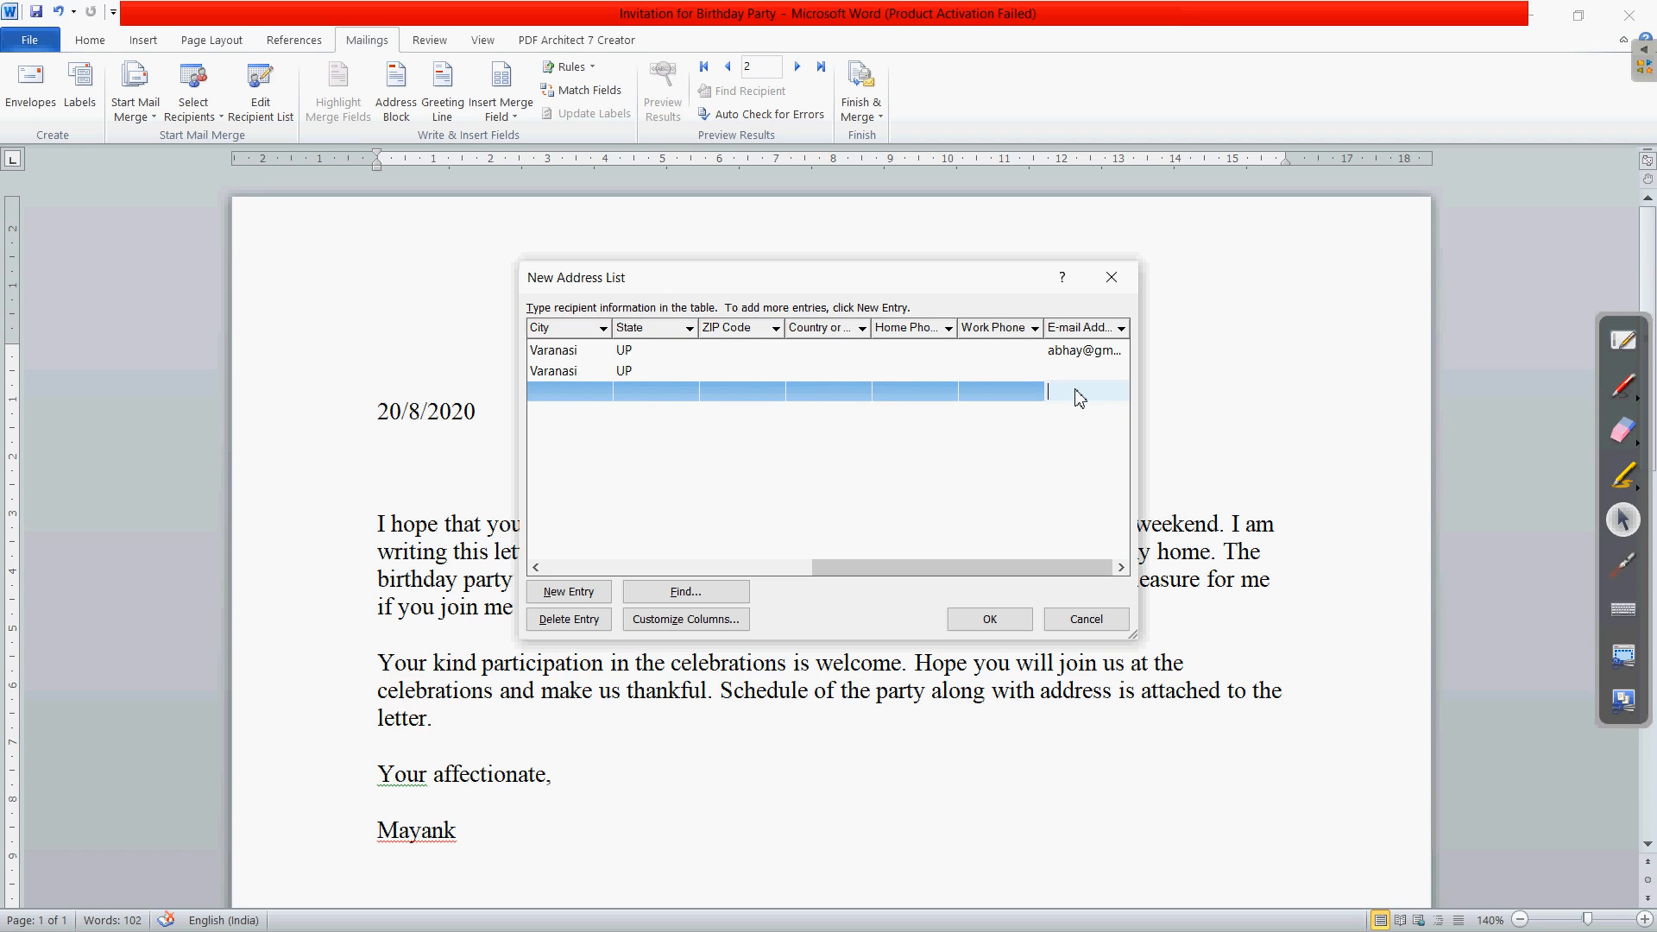
left_click(1078, 396)
key("BackSpace")
type("g")
left_click_drag(1083, 568, 686, 587)
left_click(570, 392)
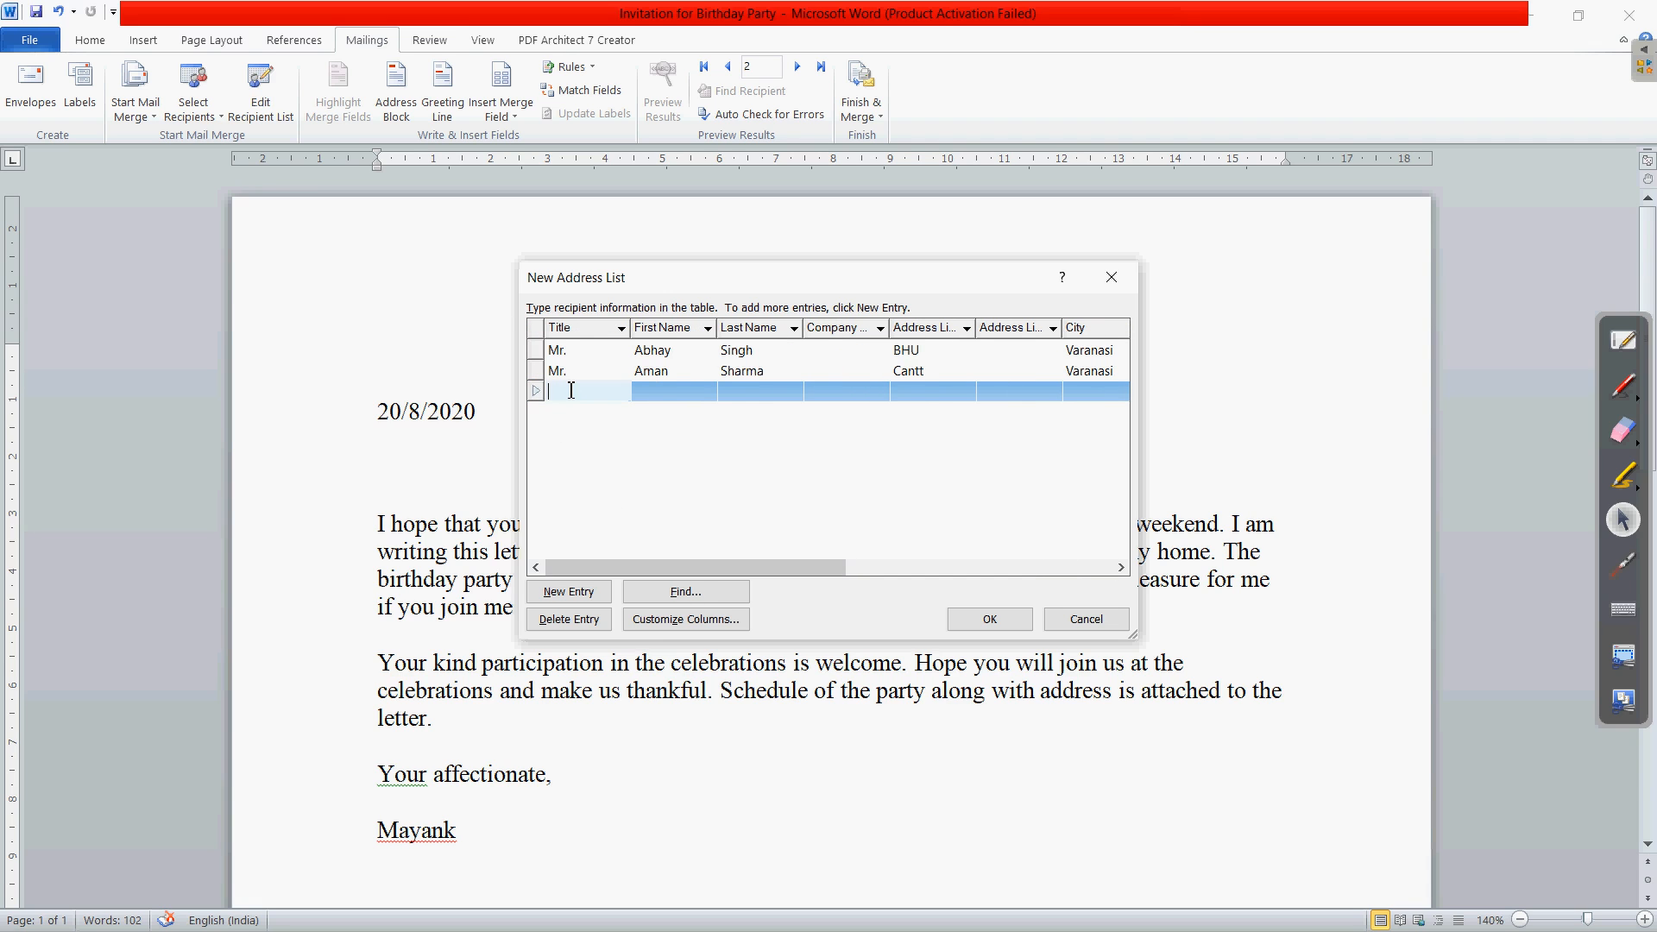
- Enter the third recipient's title Ms, first name, last name and address line
type("M")
type("s")
left_click(674, 403)
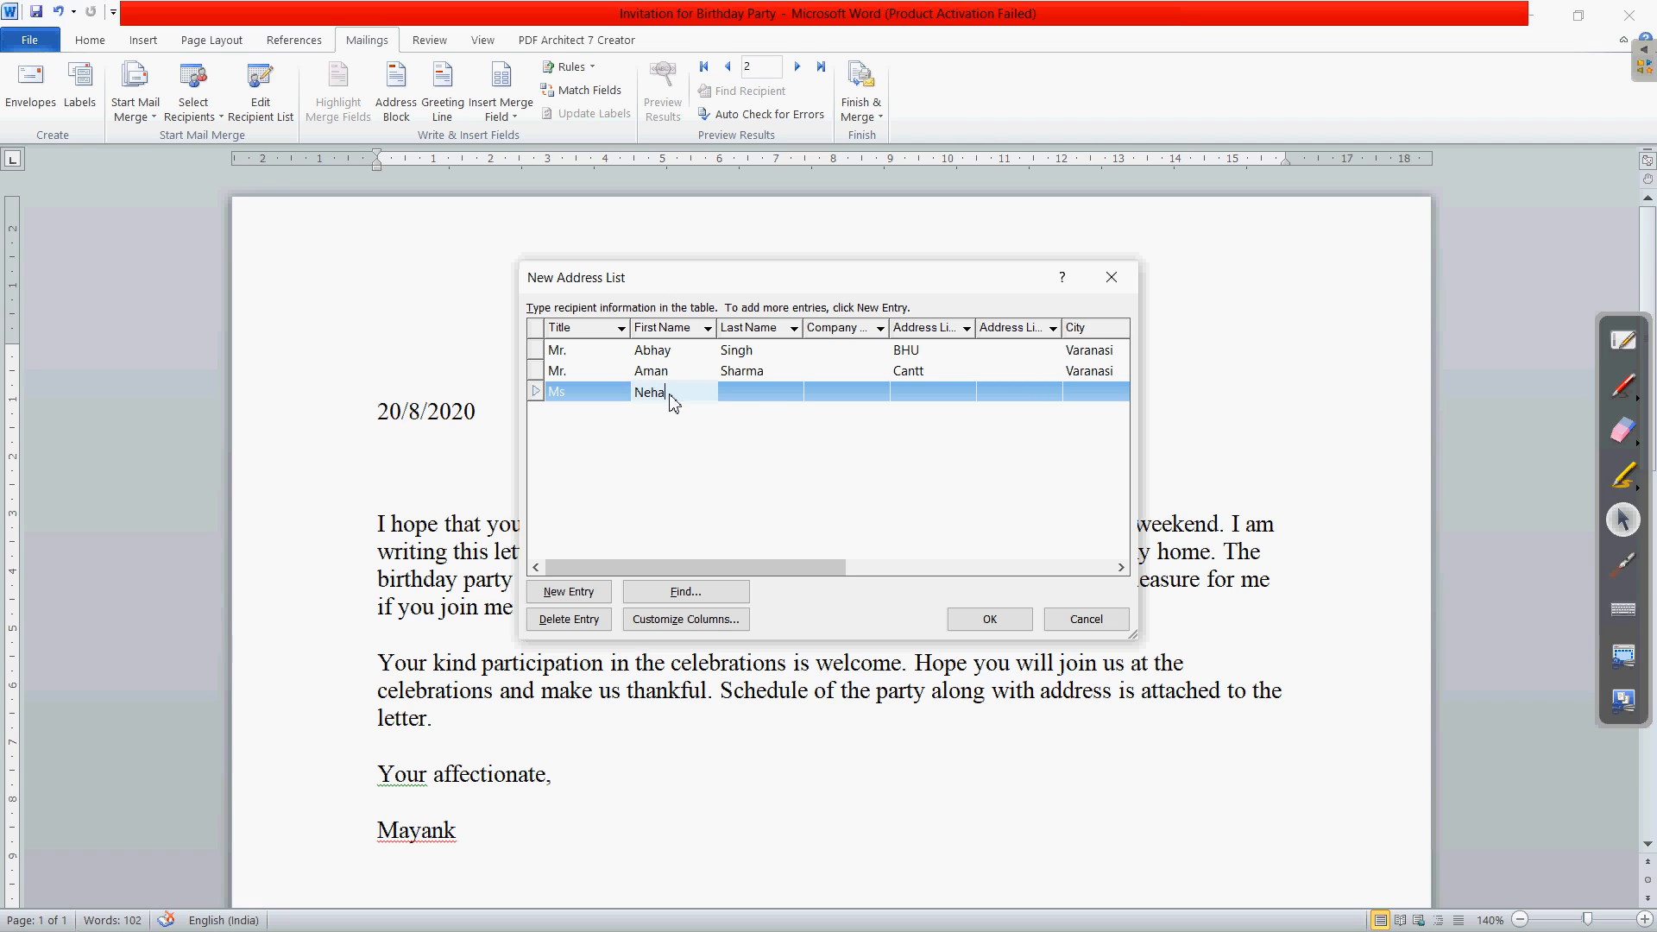
left_click(757, 393)
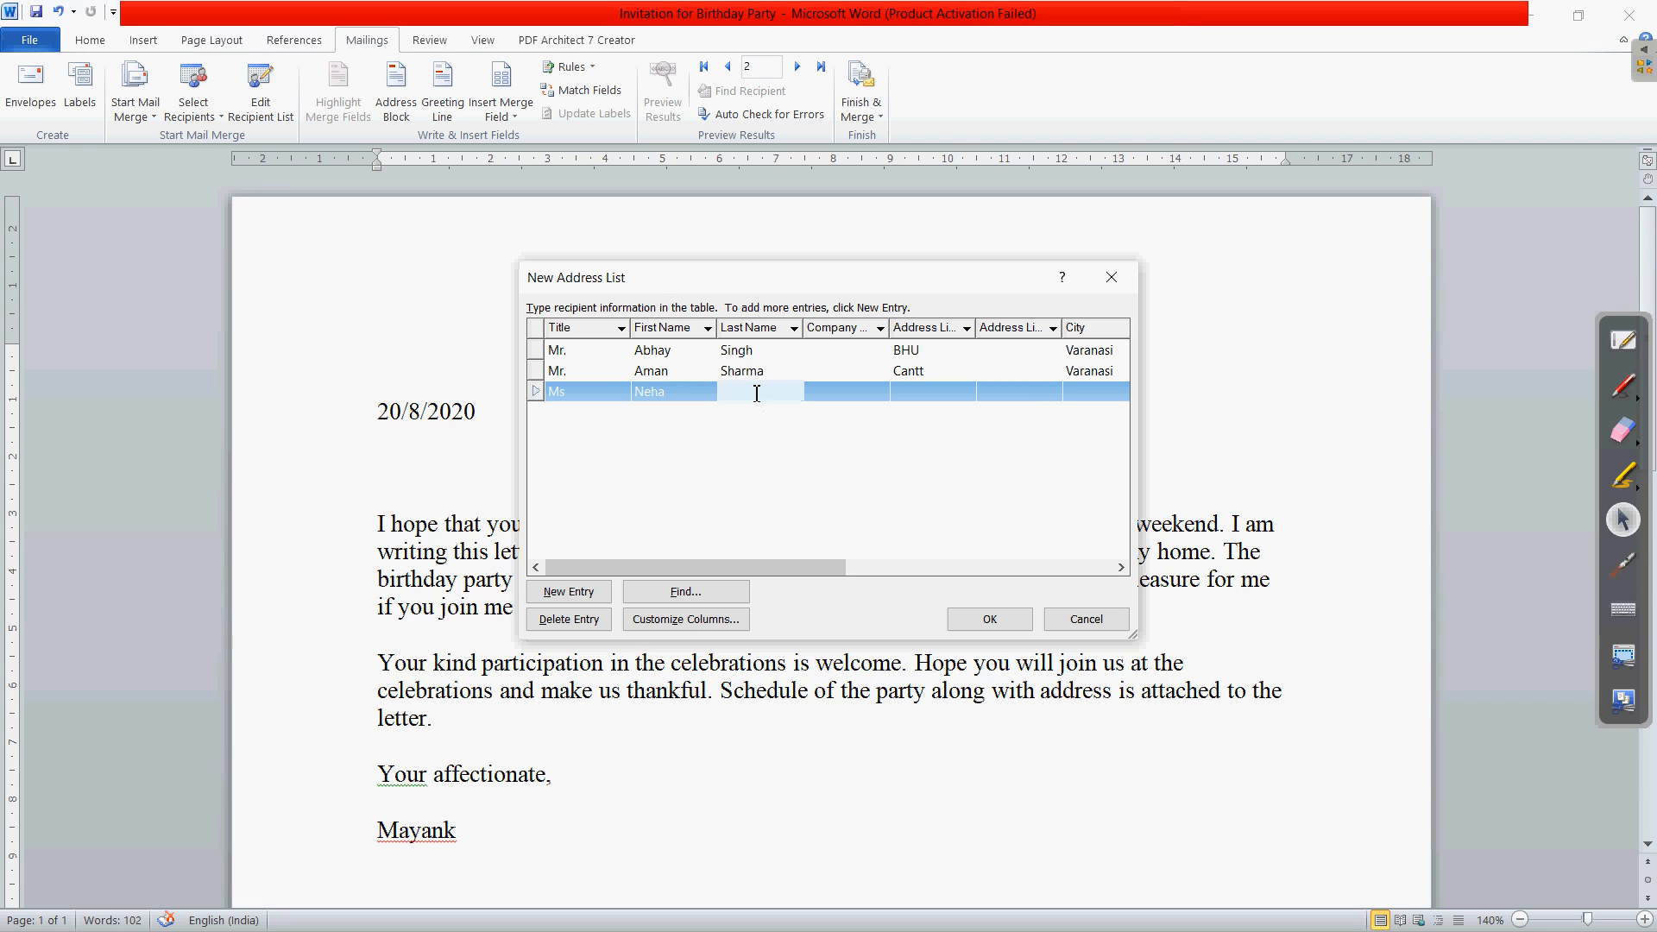
key("Tab")
key("Tab")
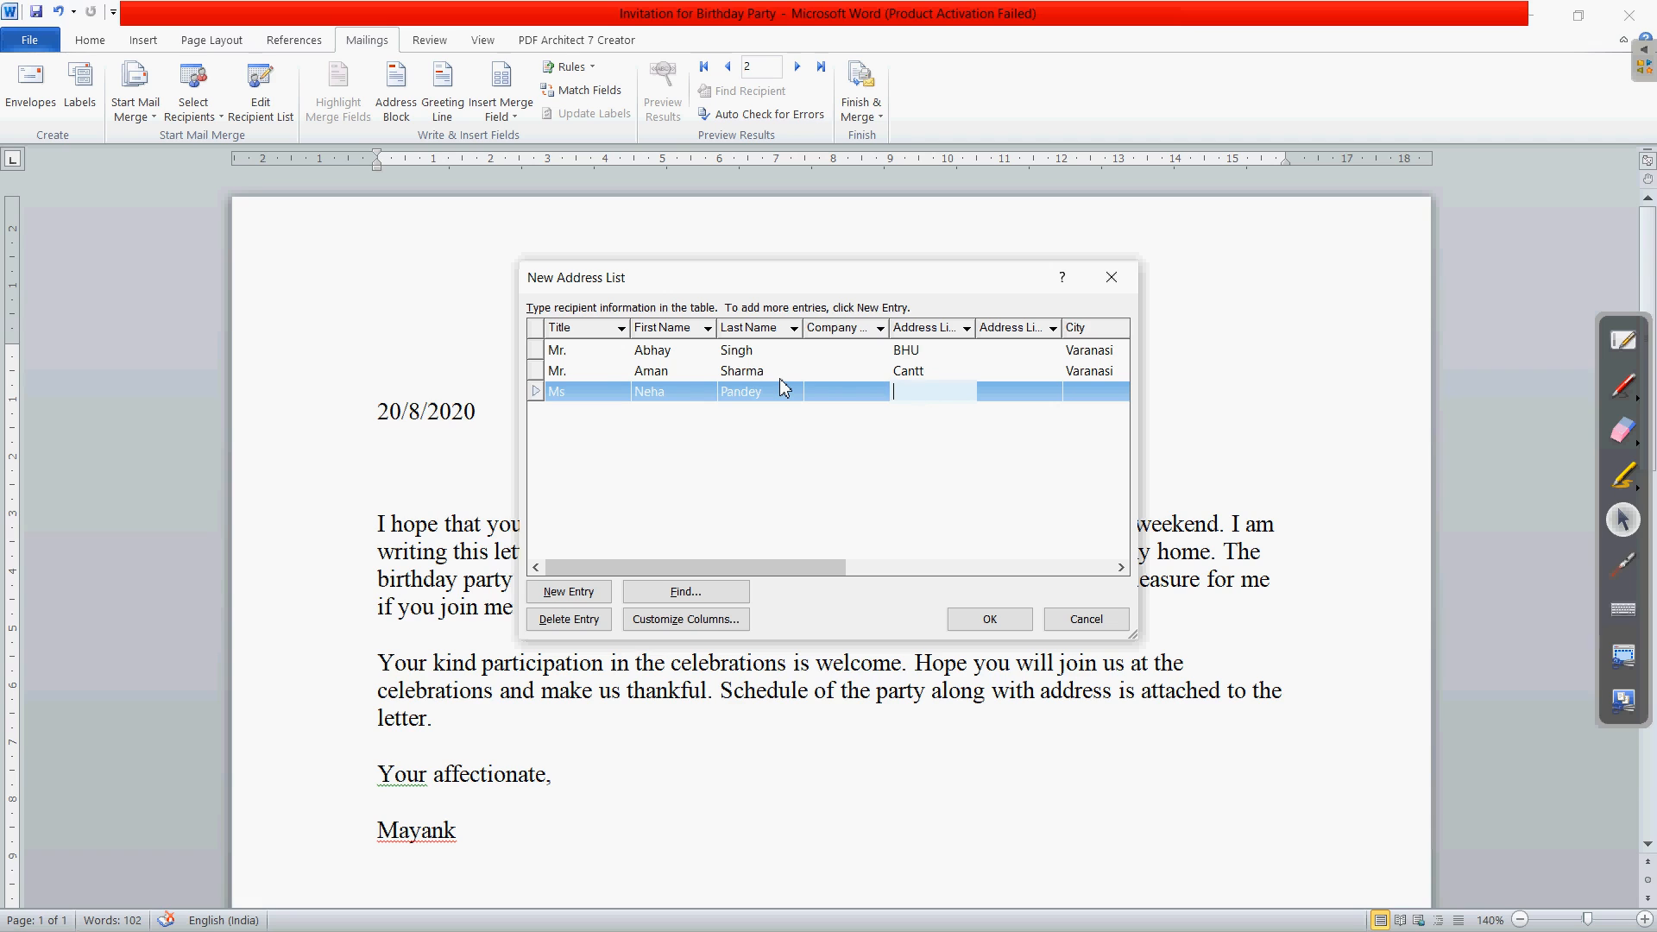
type("Delhi")
- Fill in the third recipient's state
left_click(1121, 568)
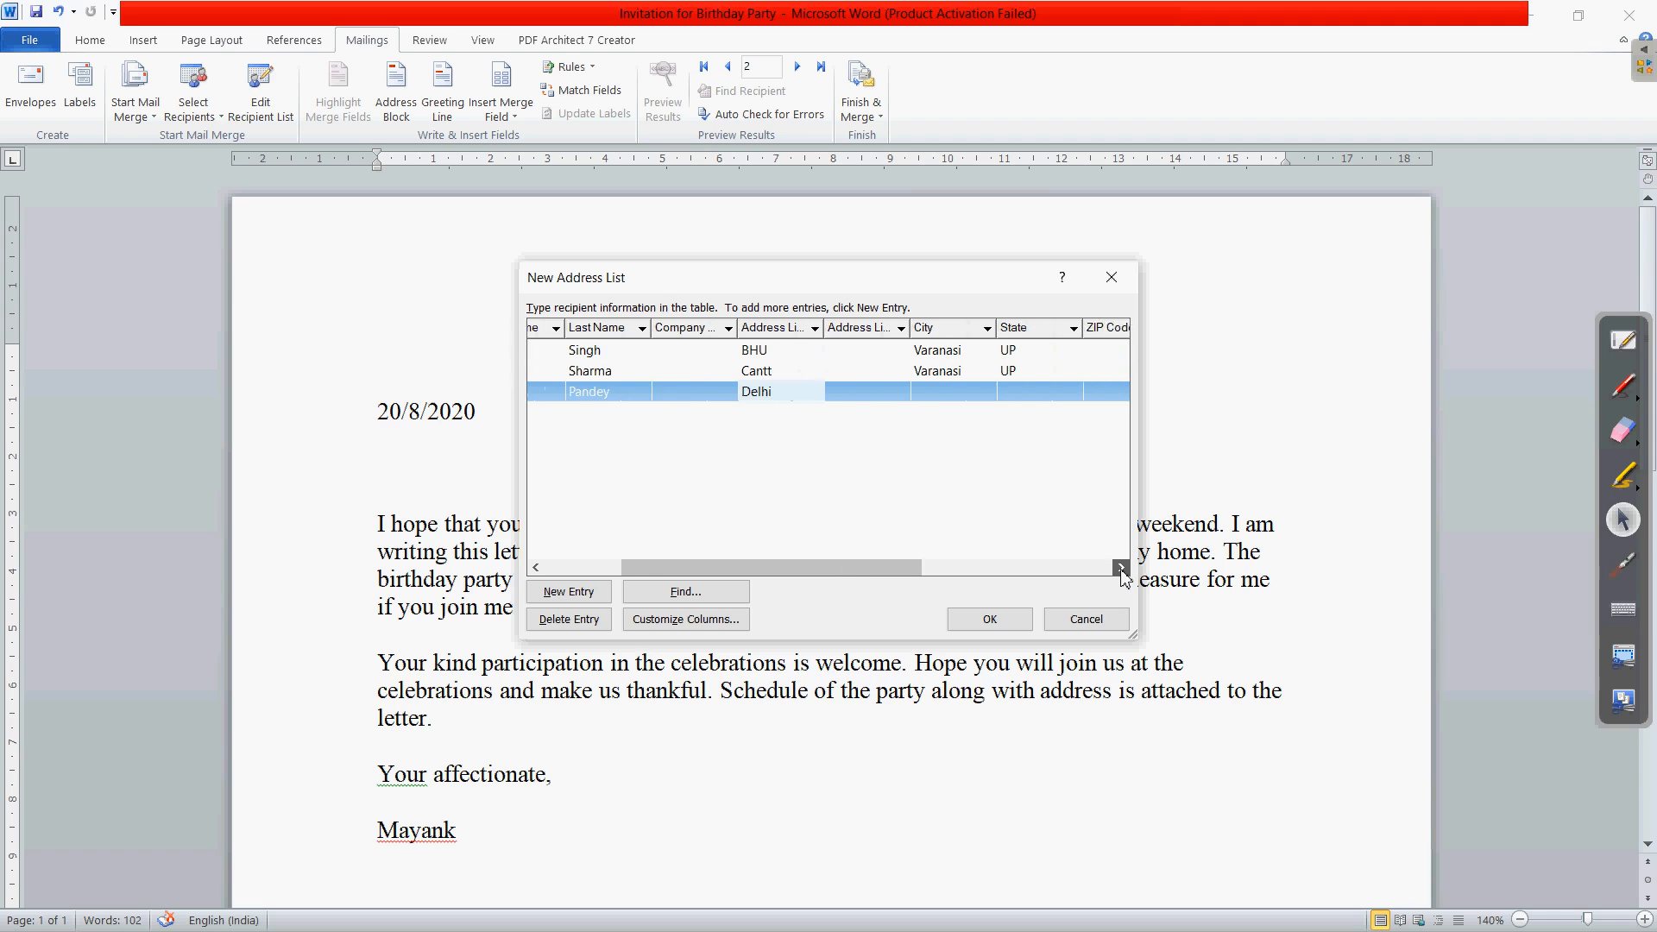
left_click_drag(1121, 568, 1121, 568)
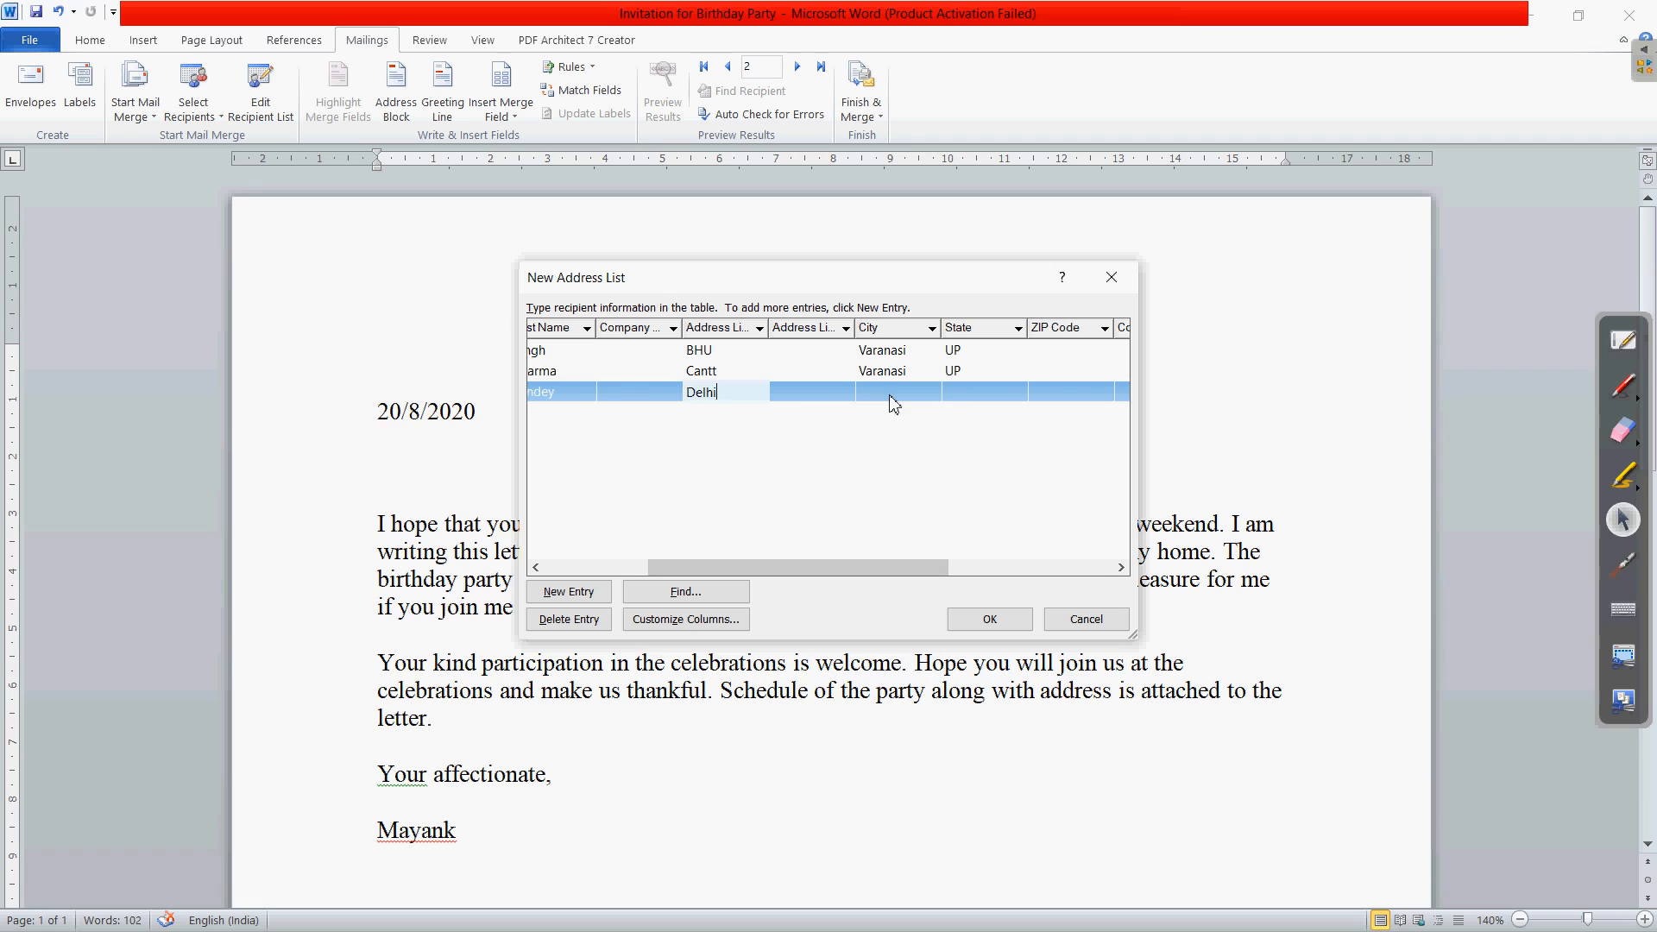
left_click(890, 397)
left_click(969, 392)
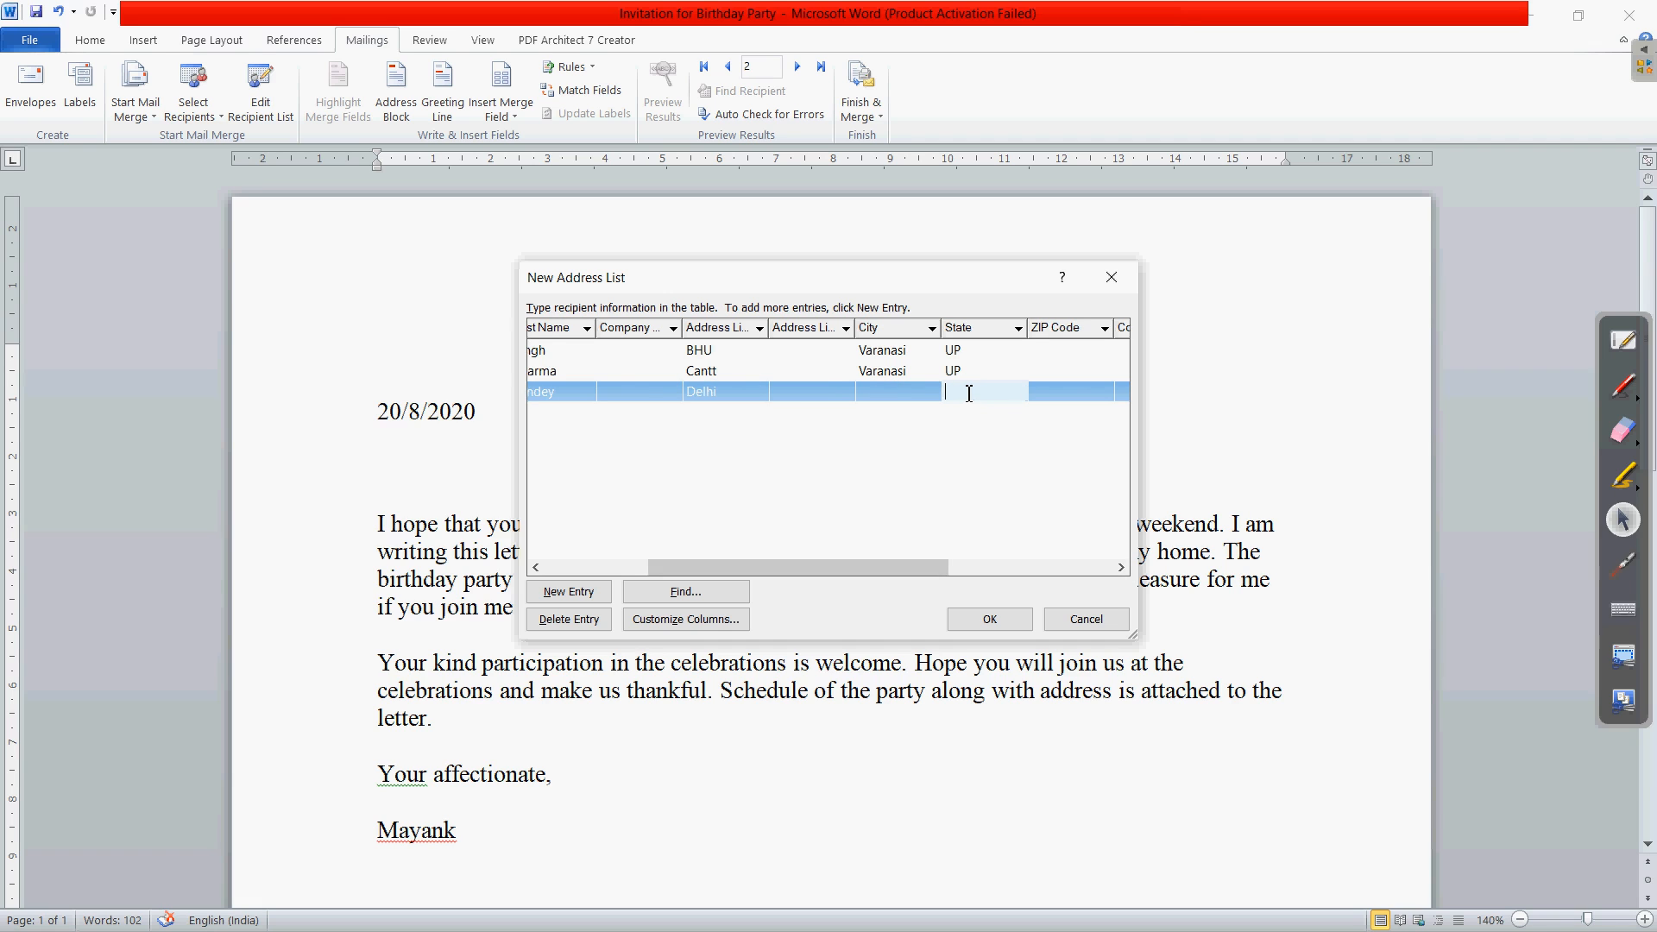
type("Delhi")
left_click(1122, 567)
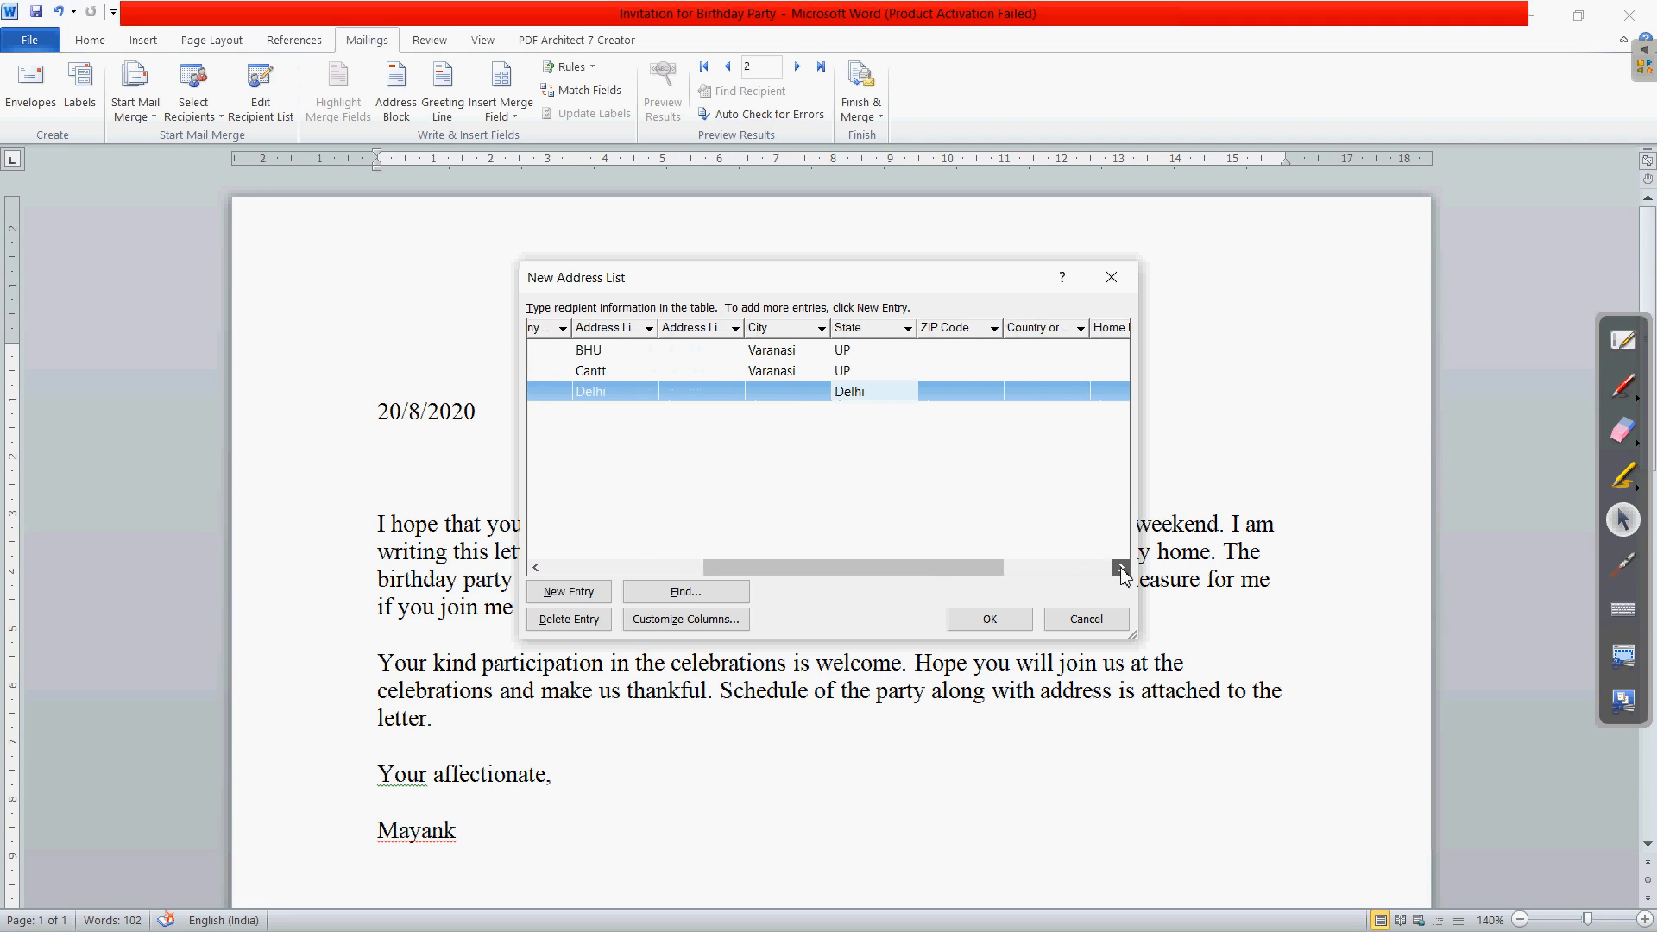
left_click_drag(1121, 567, 1122, 567)
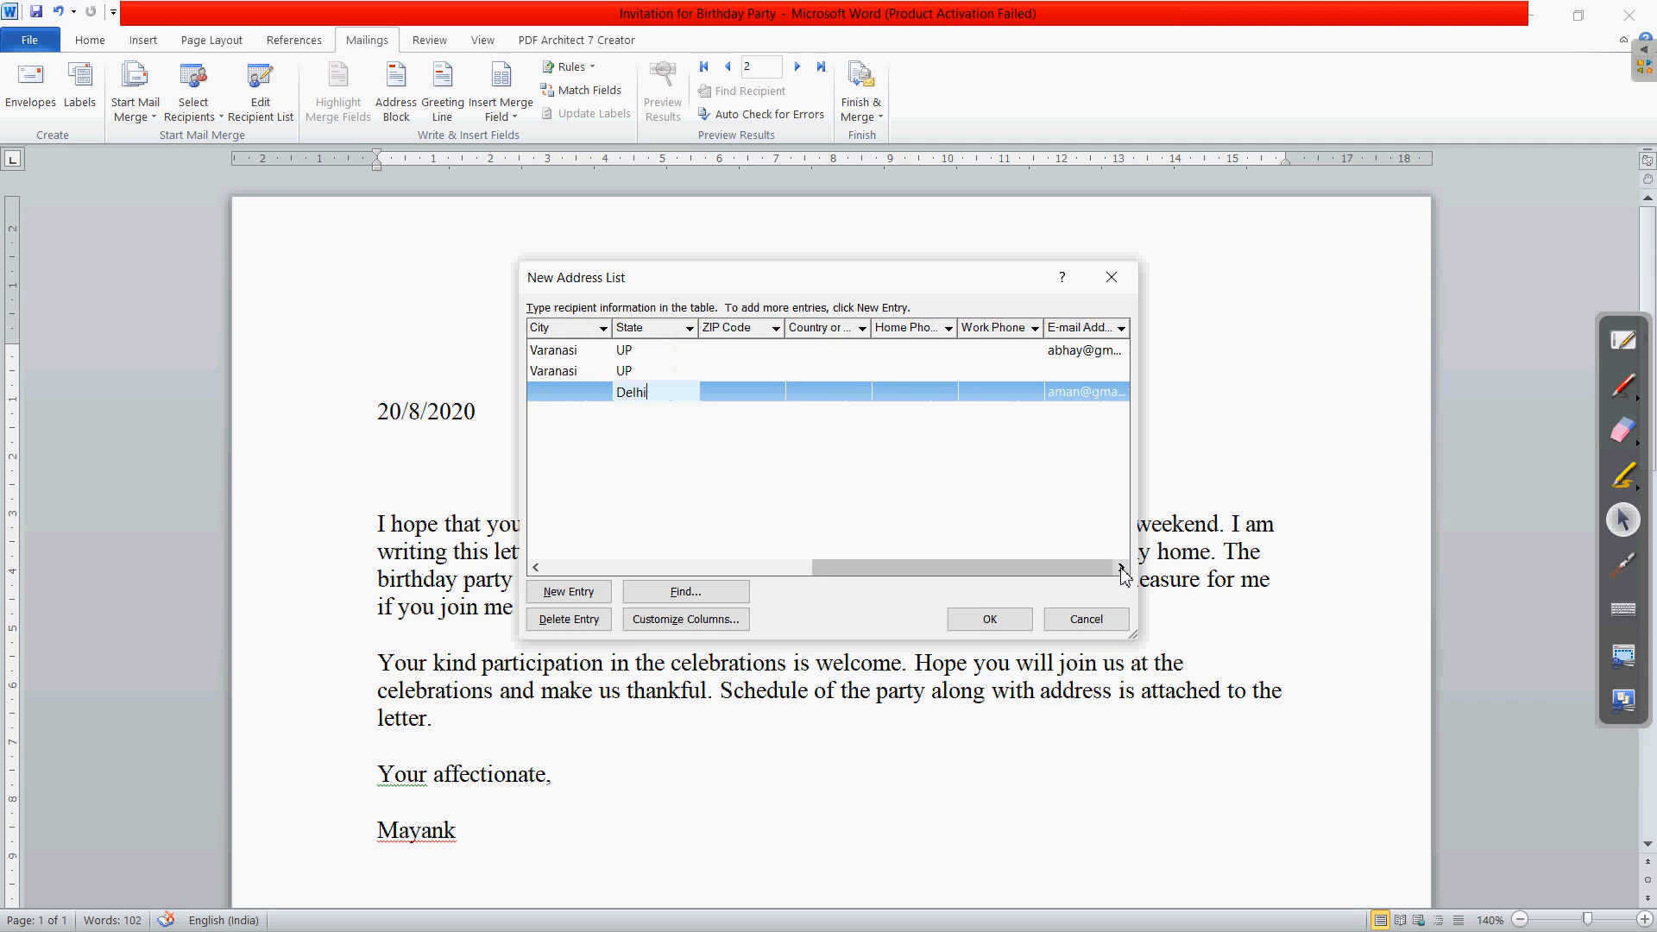
- Move the misplaced e-mail address from the third row into the second recipient's row
left_click(1073, 394)
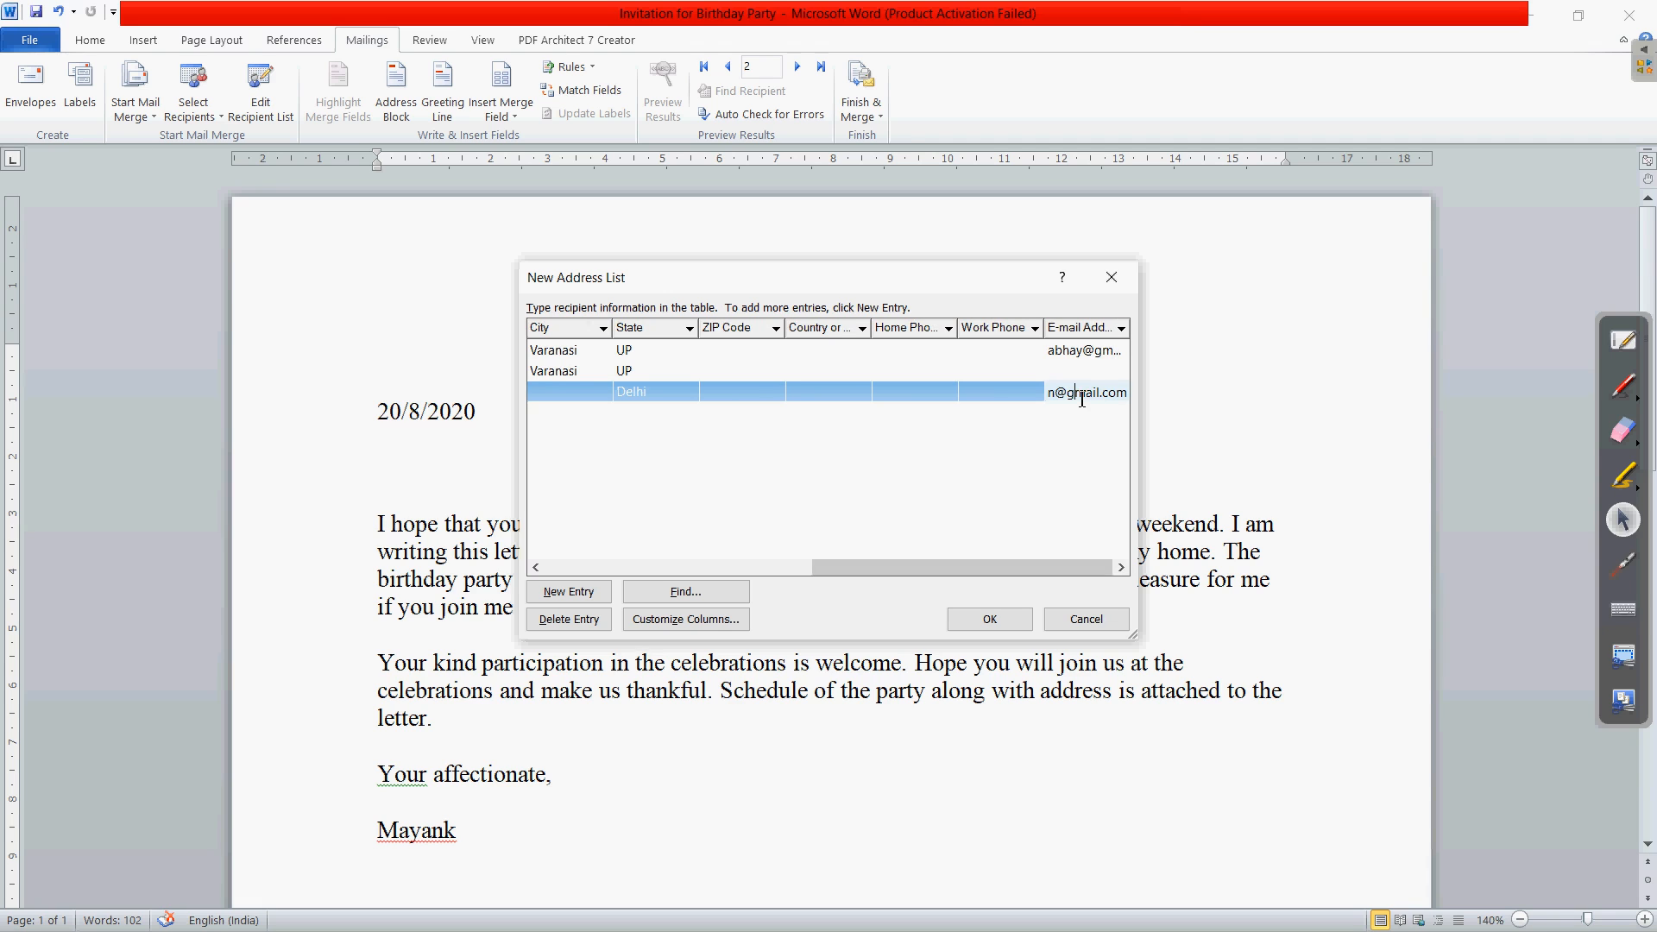
double_click(1080, 402)
key("ctrl+x")
left_click(1068, 372)
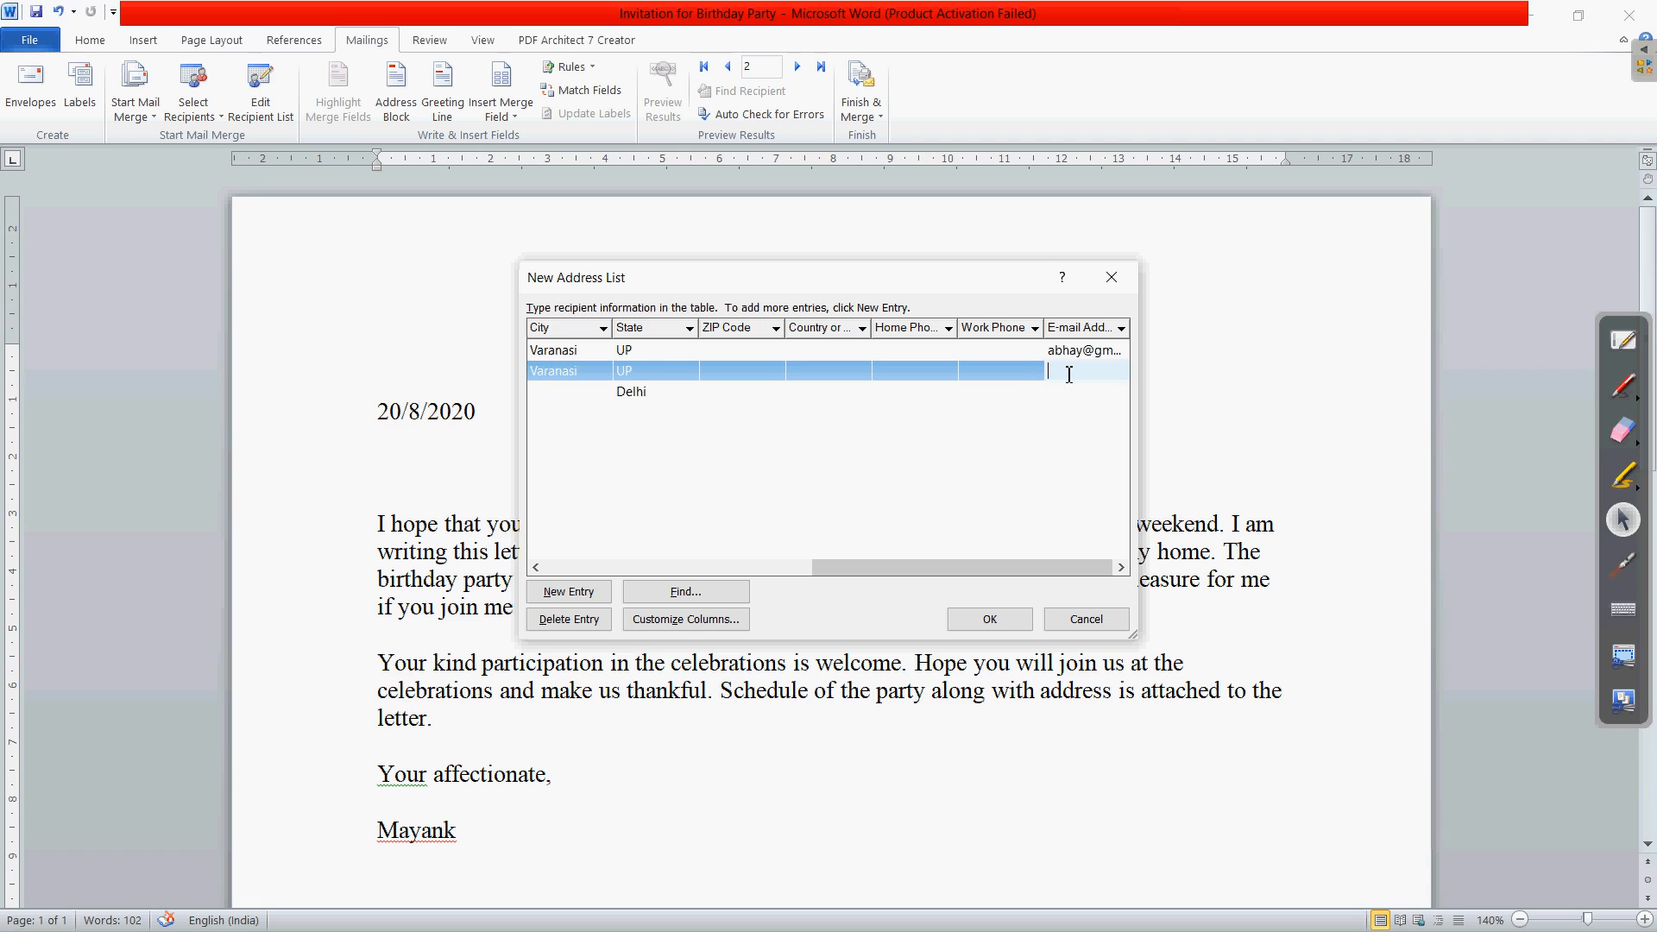
key("ctrl+v")
- Type the third recipient's e-mail address and confirm the finished address list
left_click(1069, 392)
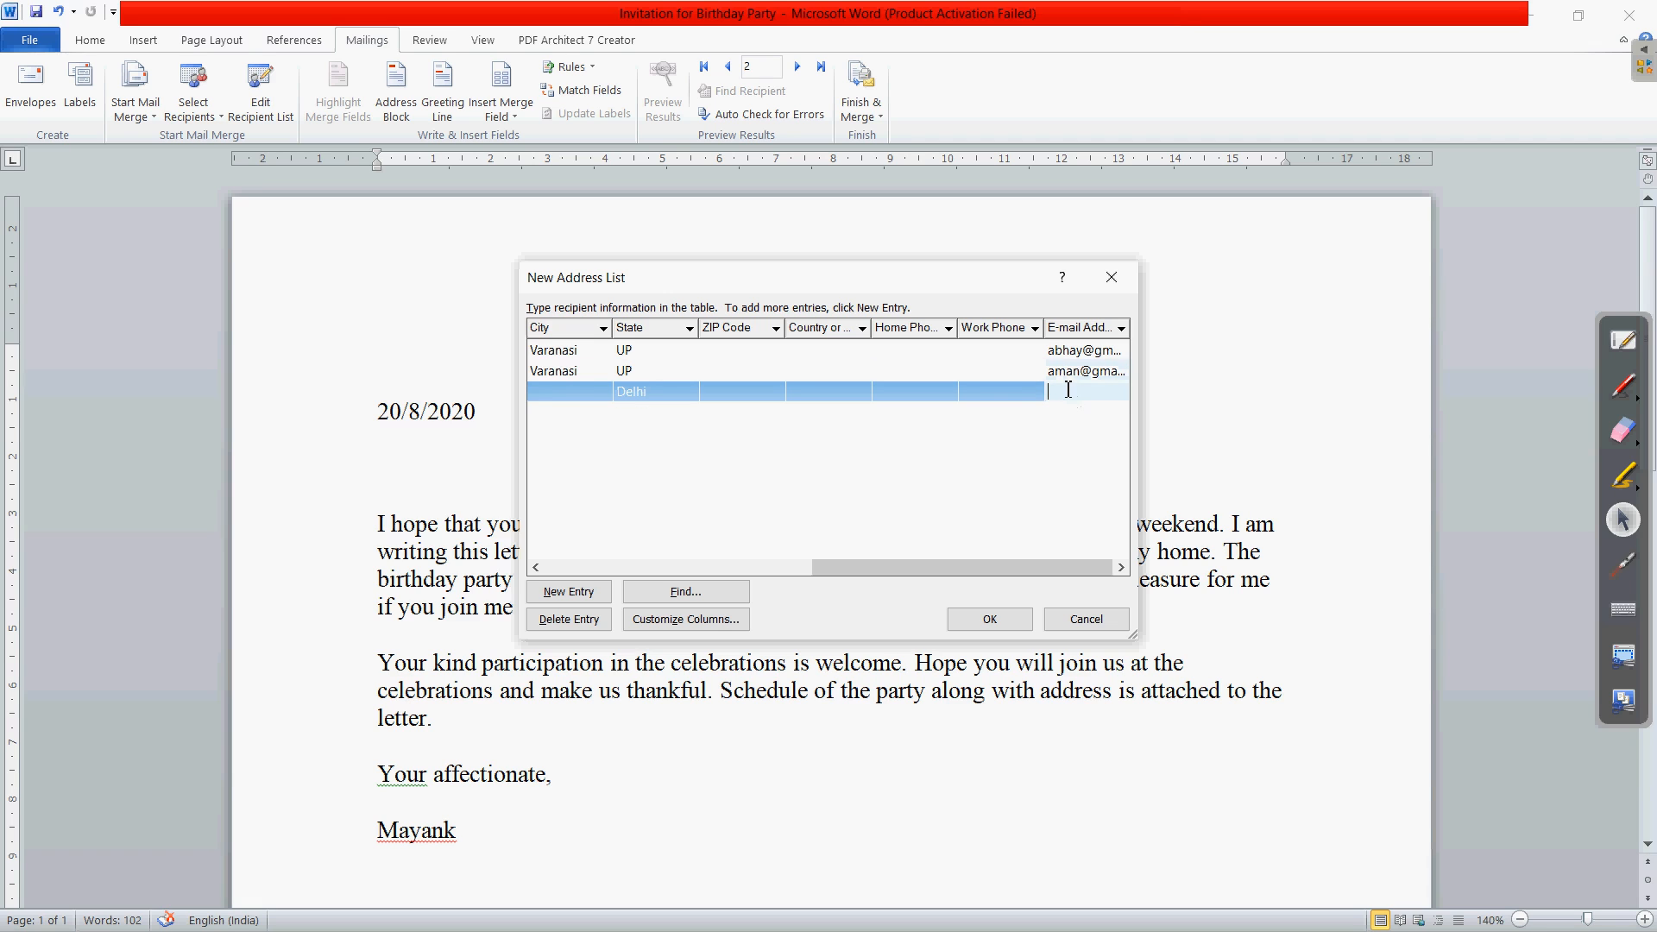
left_click_drag(904, 570, 1080, 571)
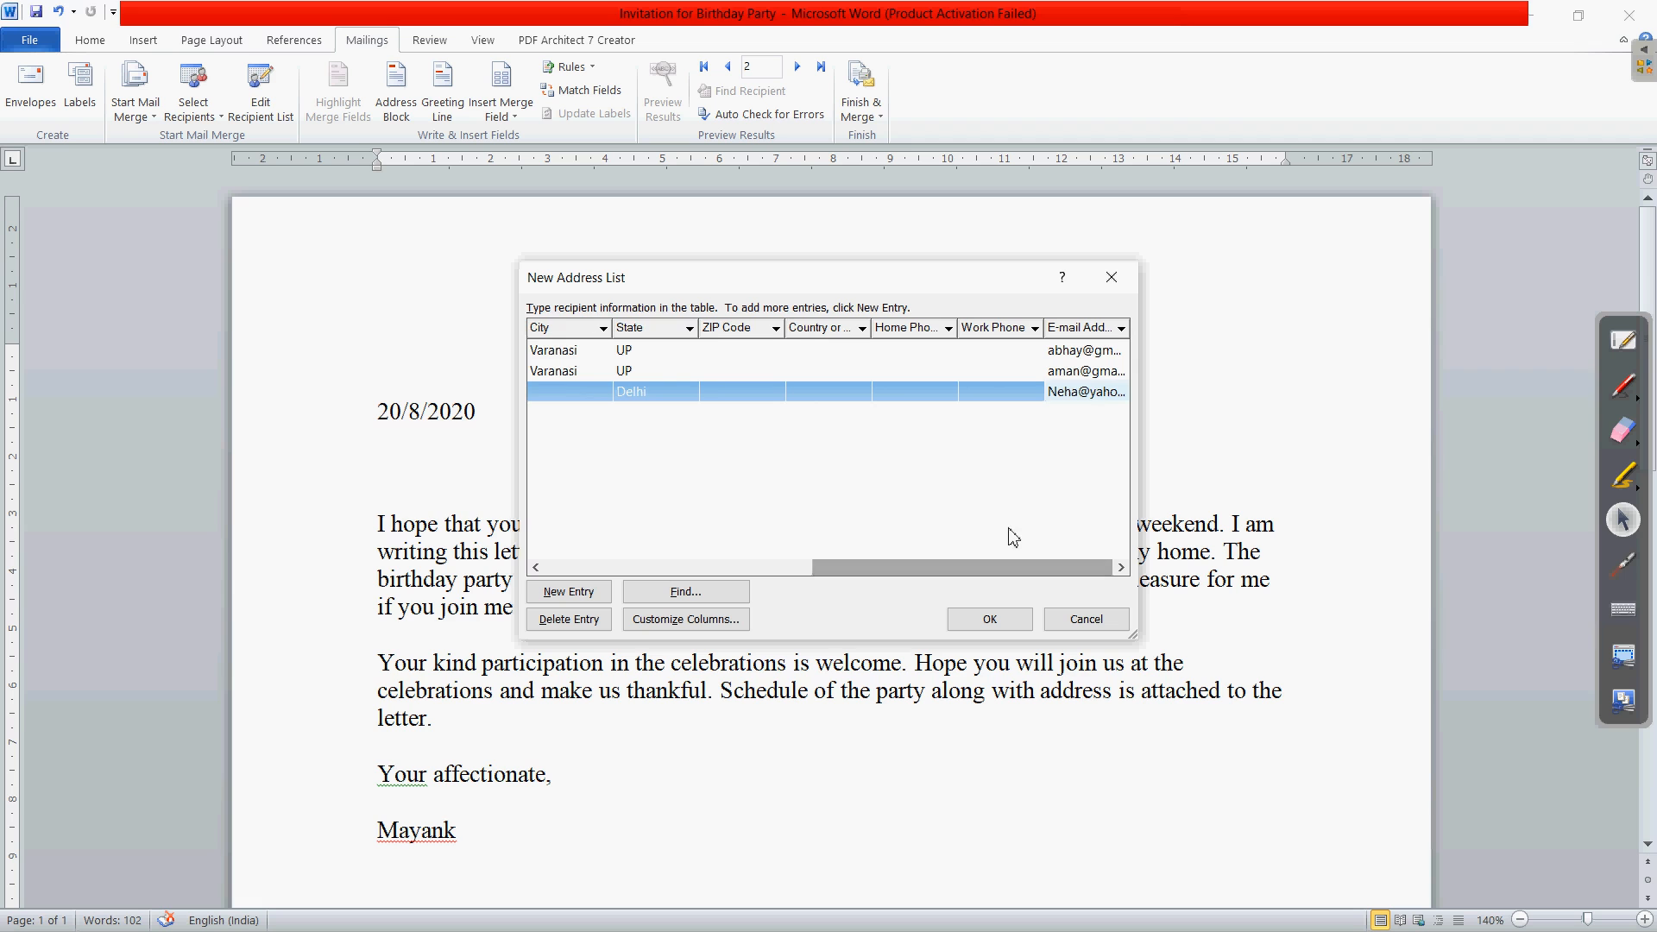
left_click(1005, 623)
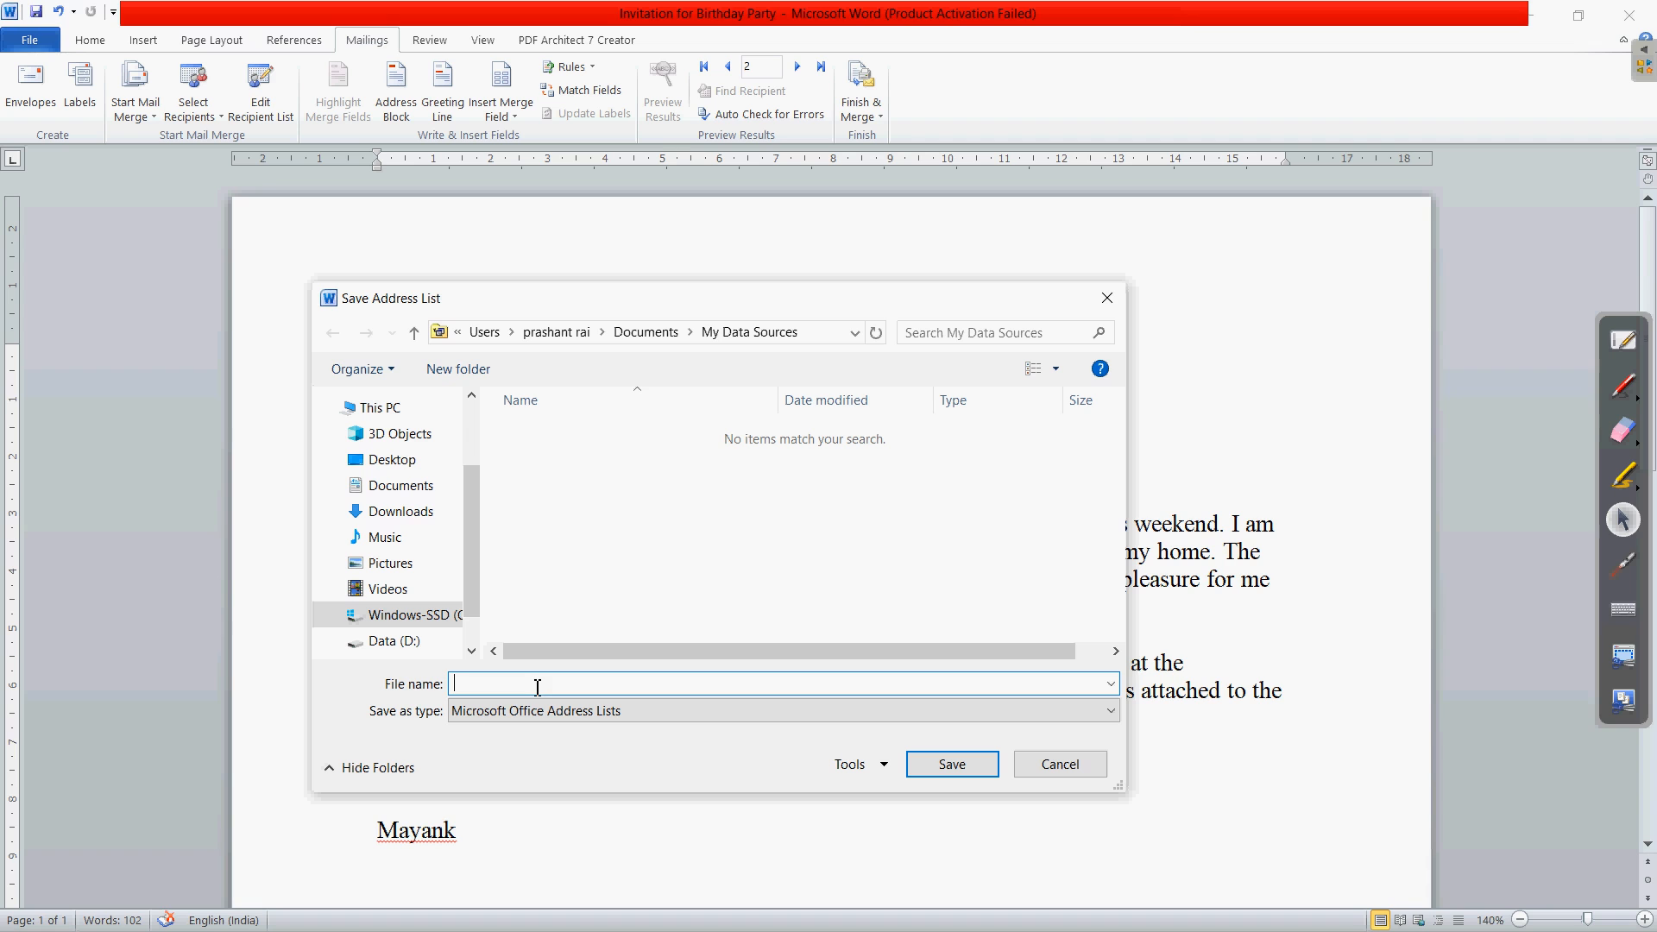
- Save the recipient list as Address2 on the Desktop
left_click(417, 463)
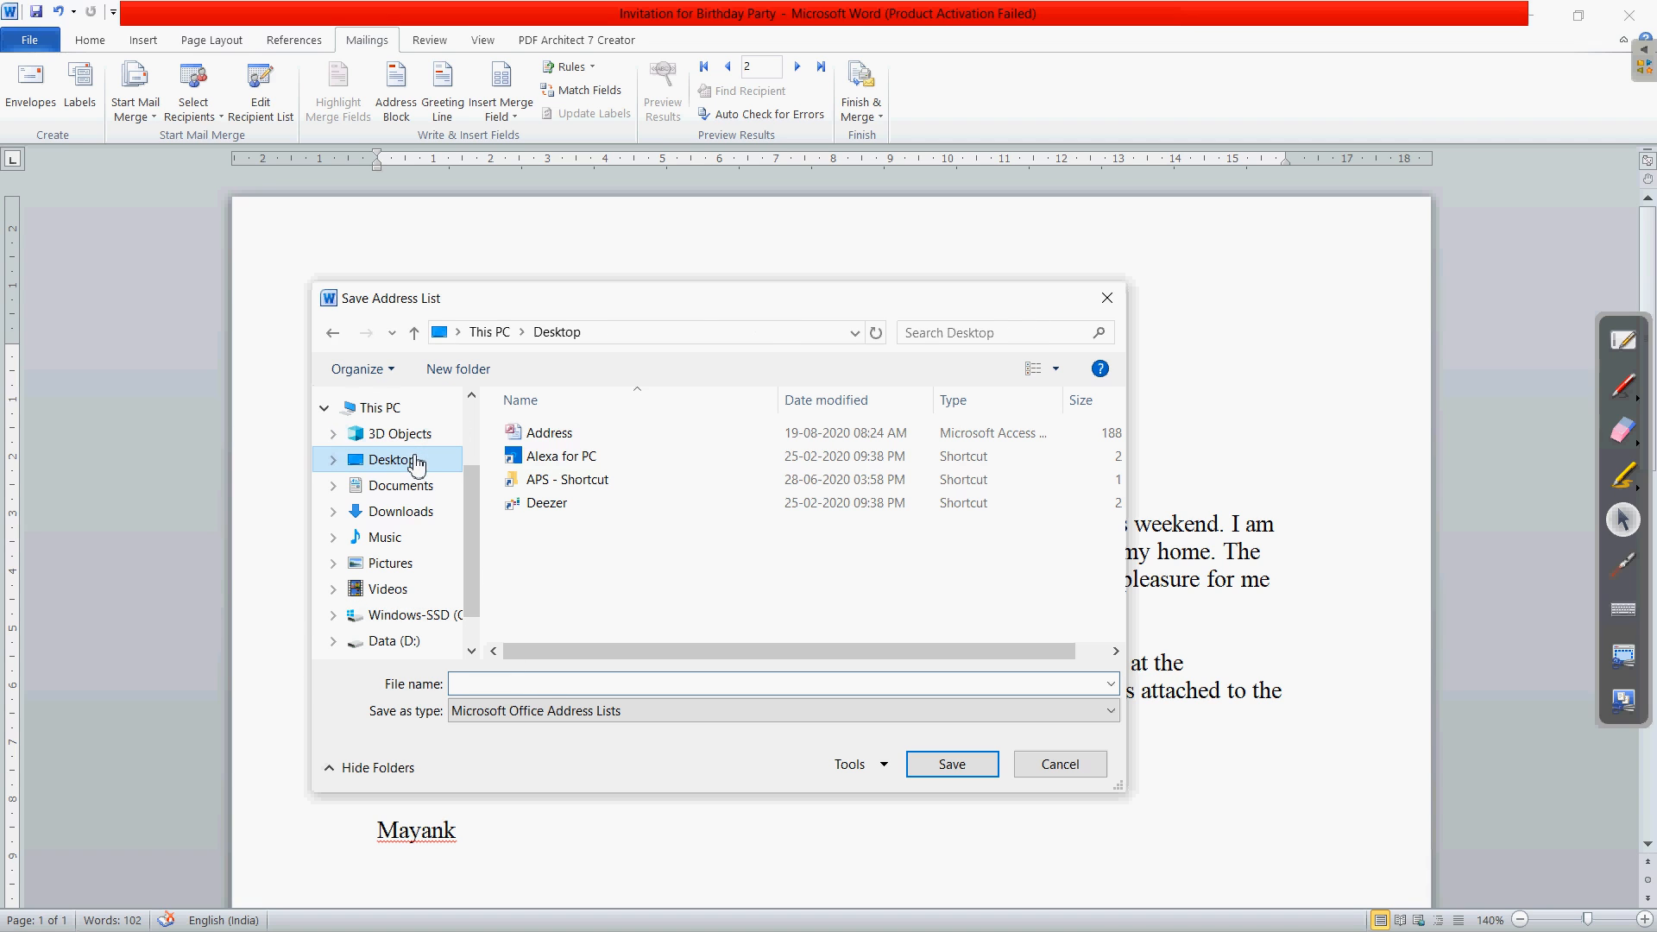
left_click(544, 678)
type("Address")
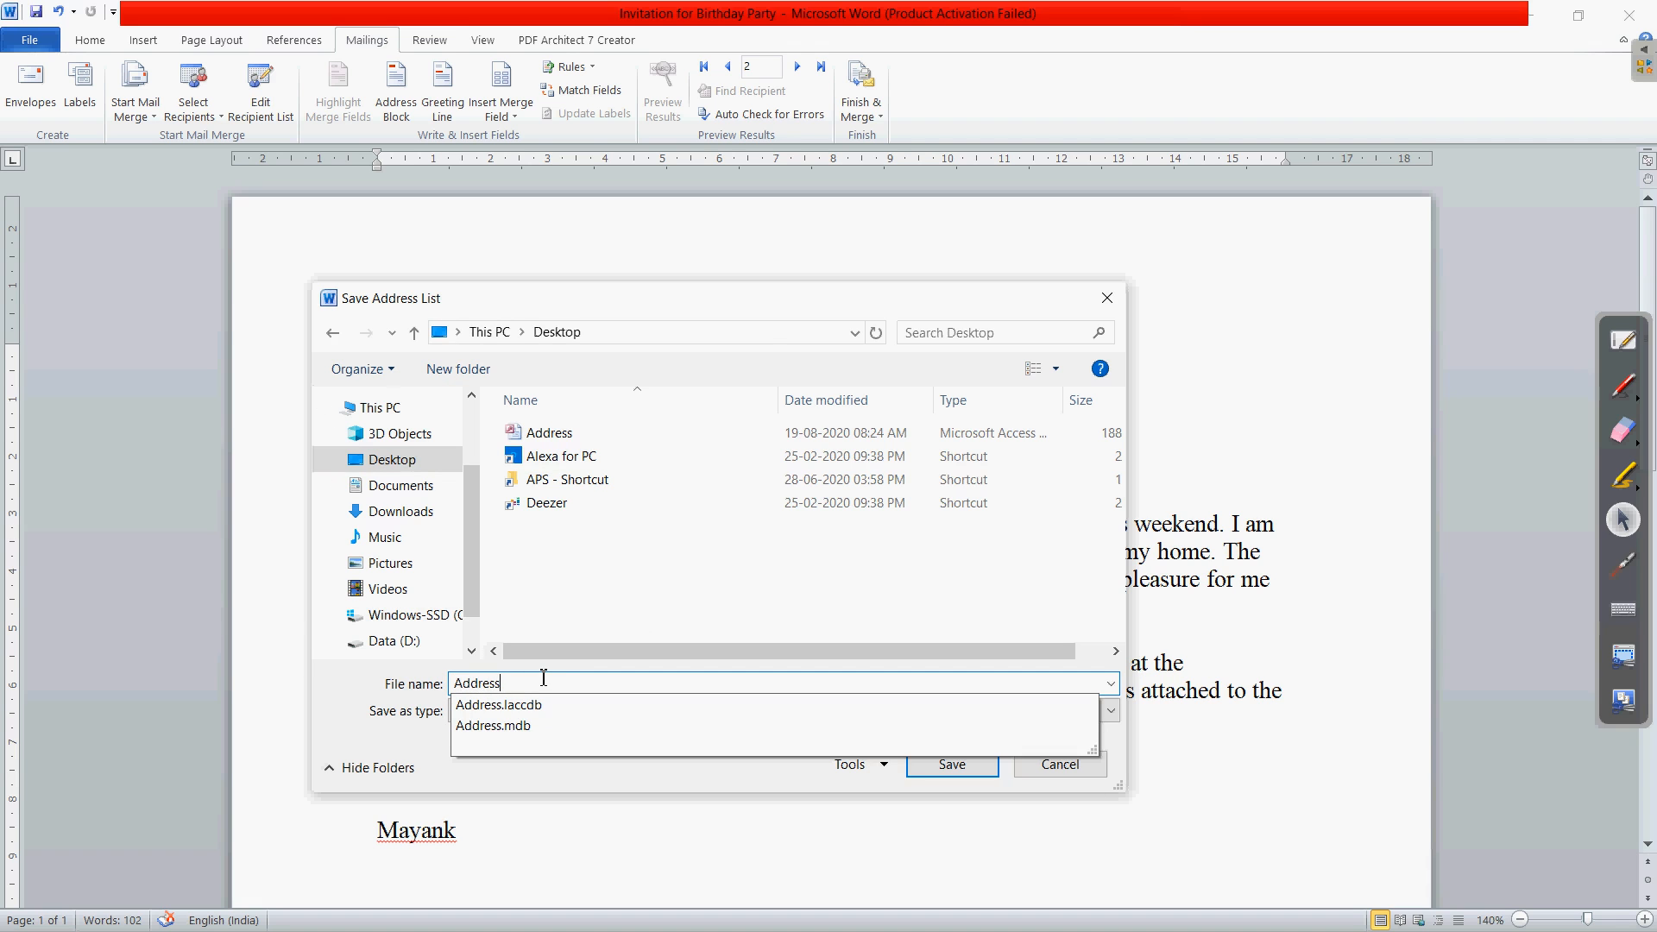
type("2")
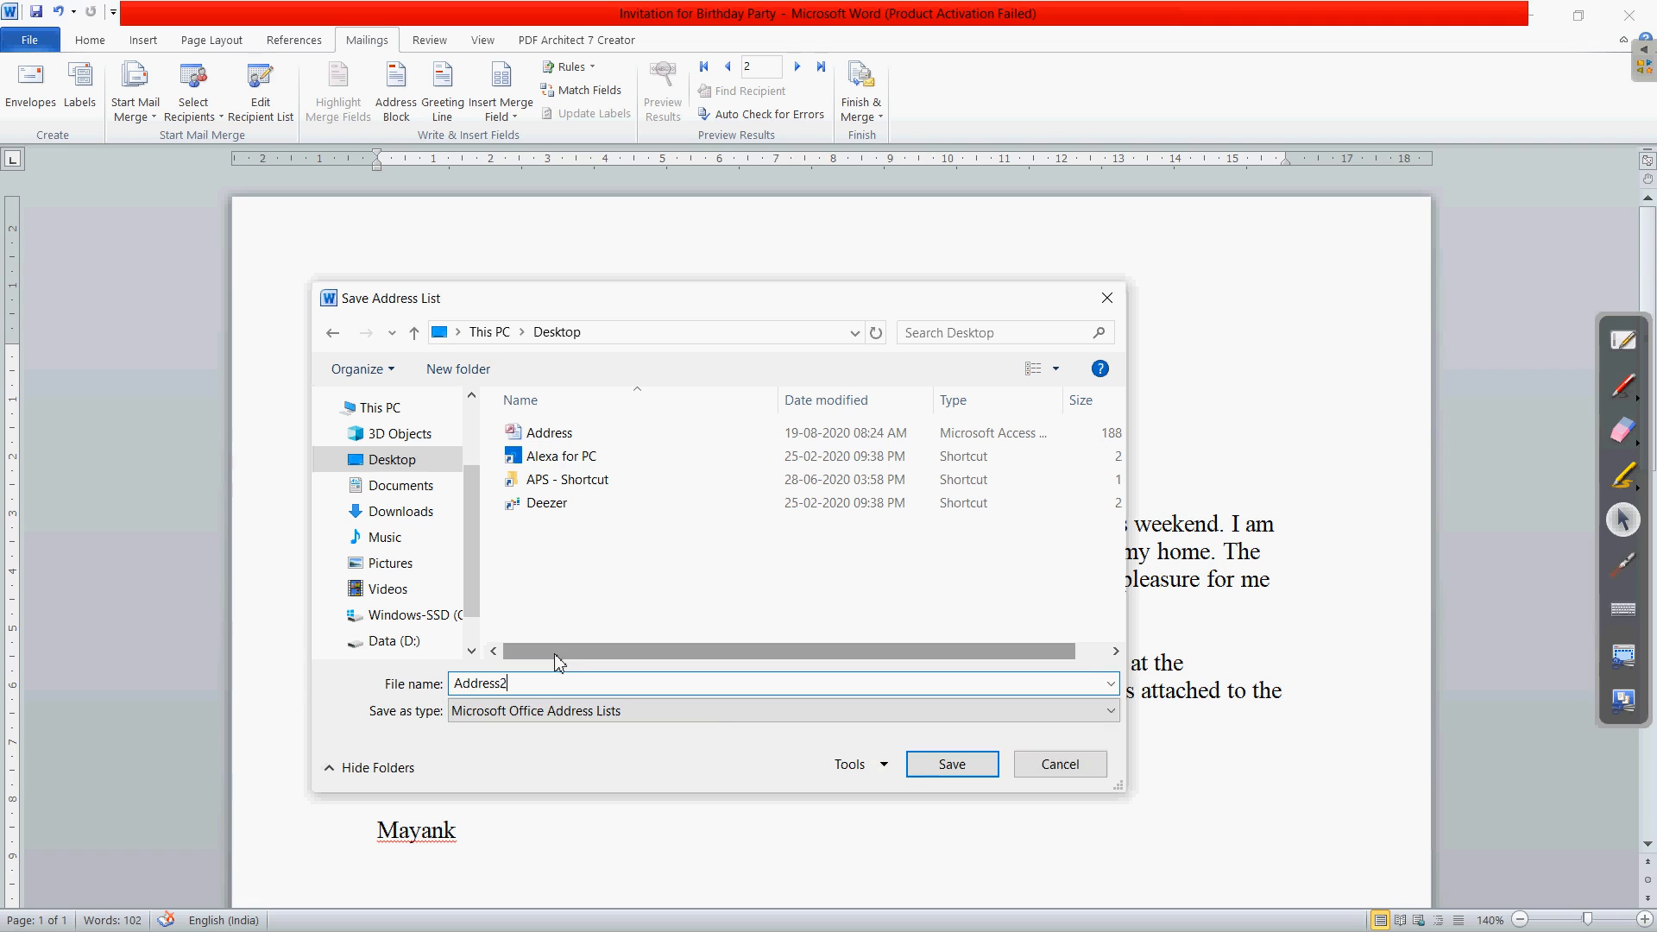
left_click(973, 781)
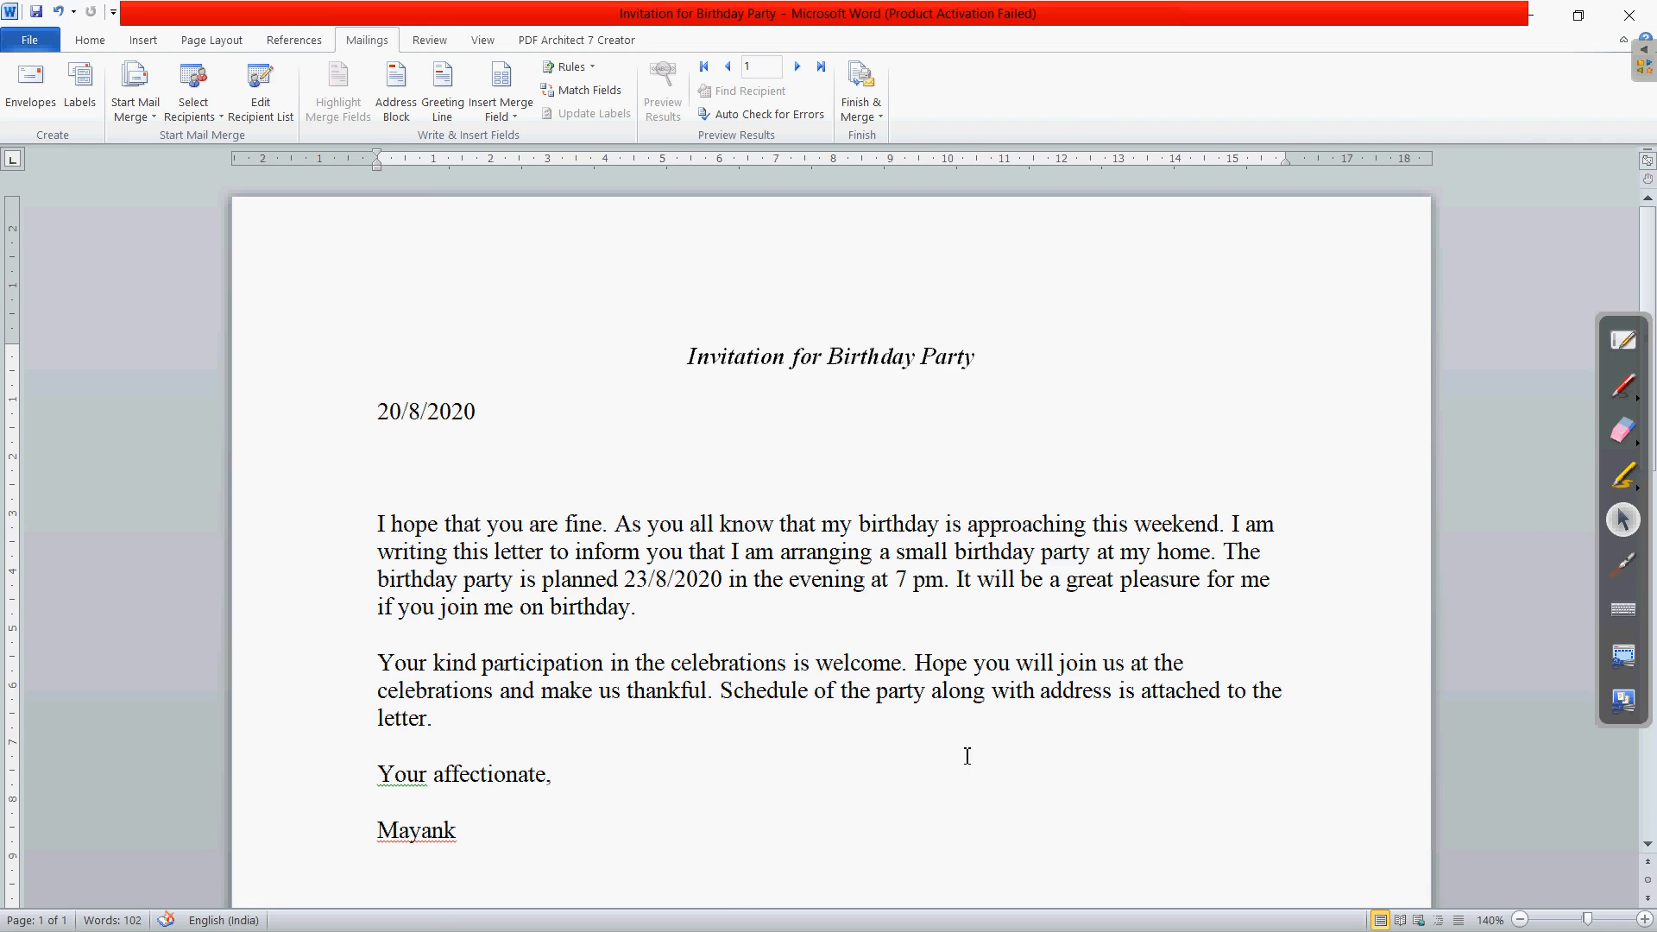
- Switch to the PDF guide and scroll to the steps on editing the recipient list
key("alt+Tab")
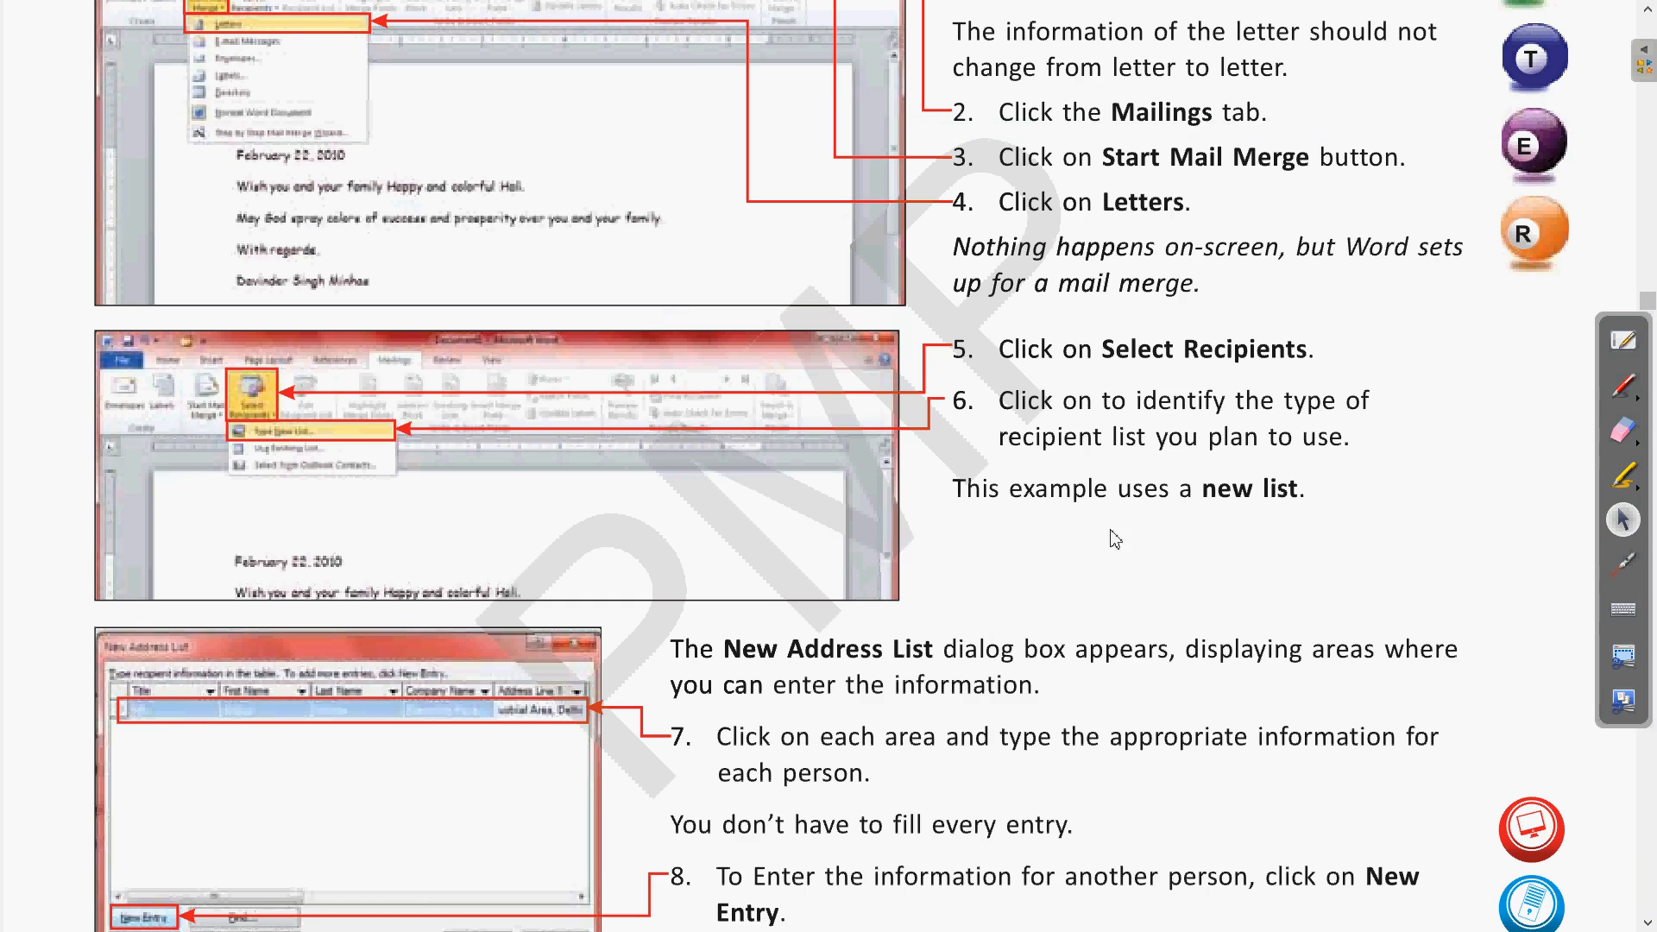
scroll(1118, 517, "down", 5)
scroll(1123, 522, "up", 4)
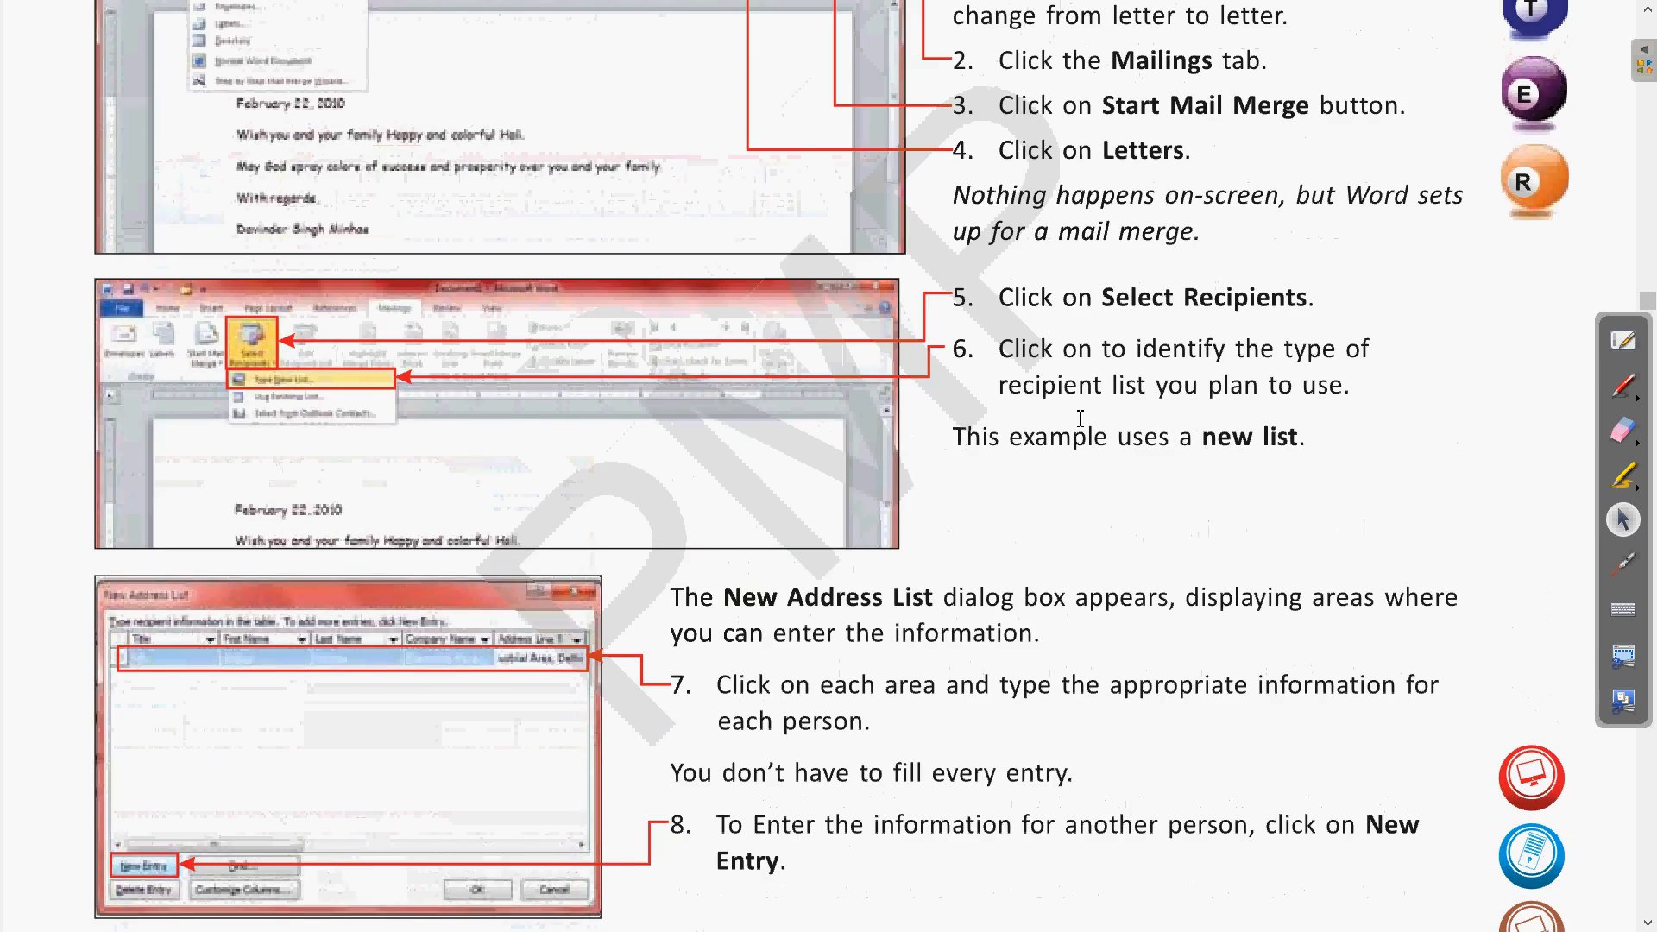
scroll(1079, 423, "down", 7)
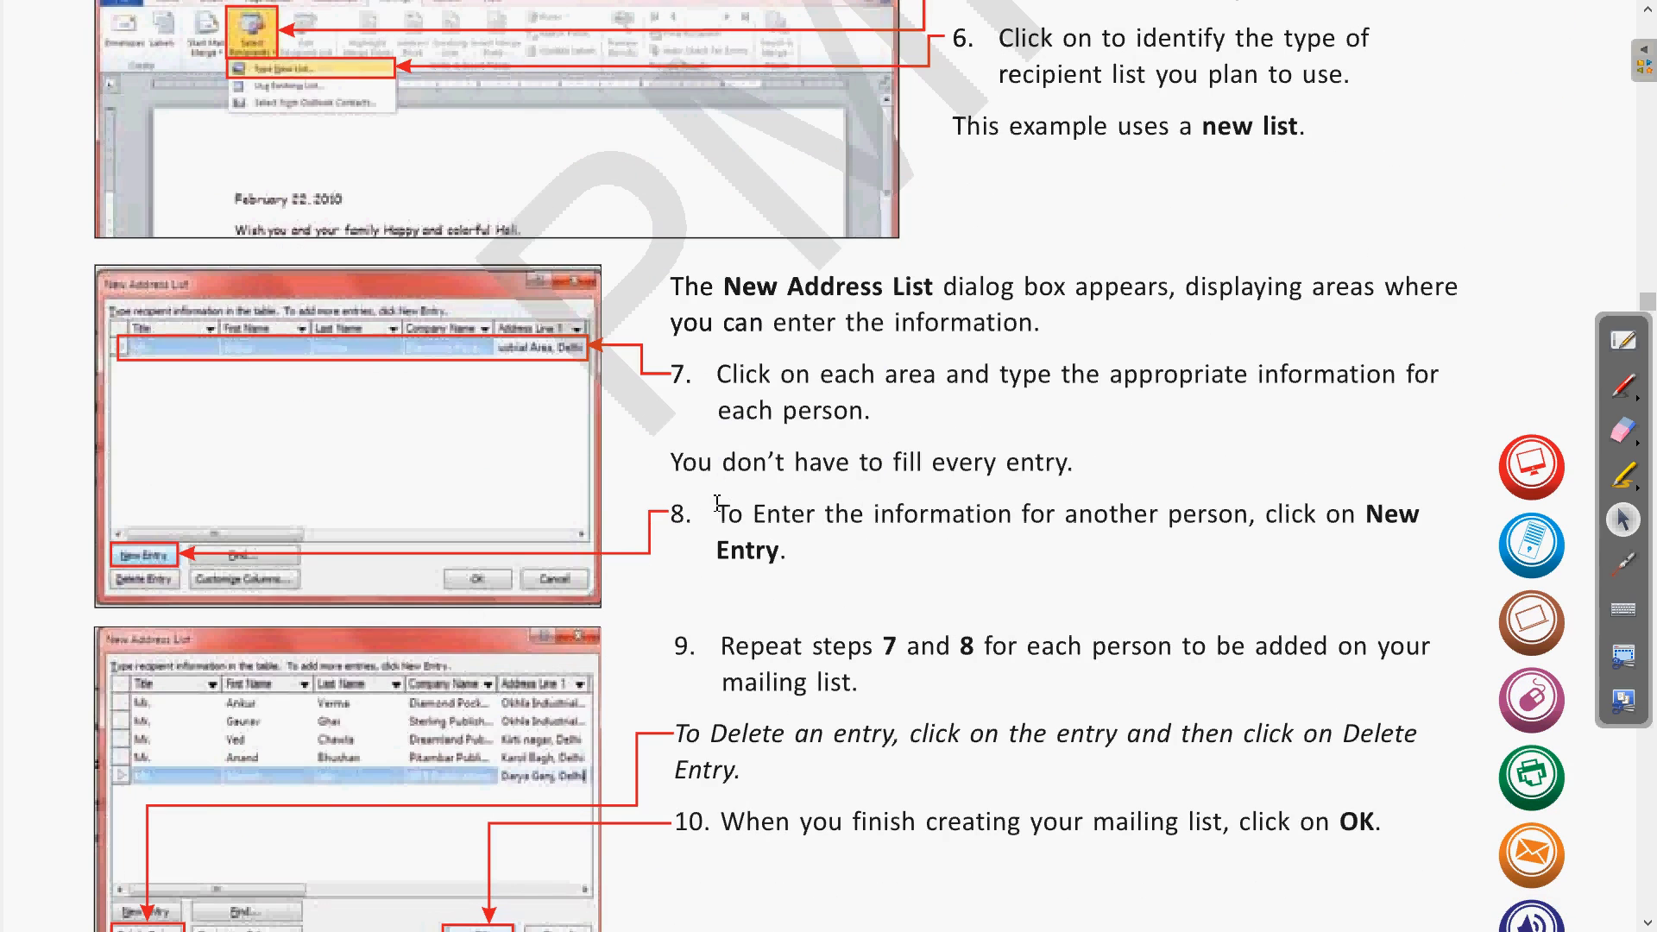
scroll(710, 507, "down", 2)
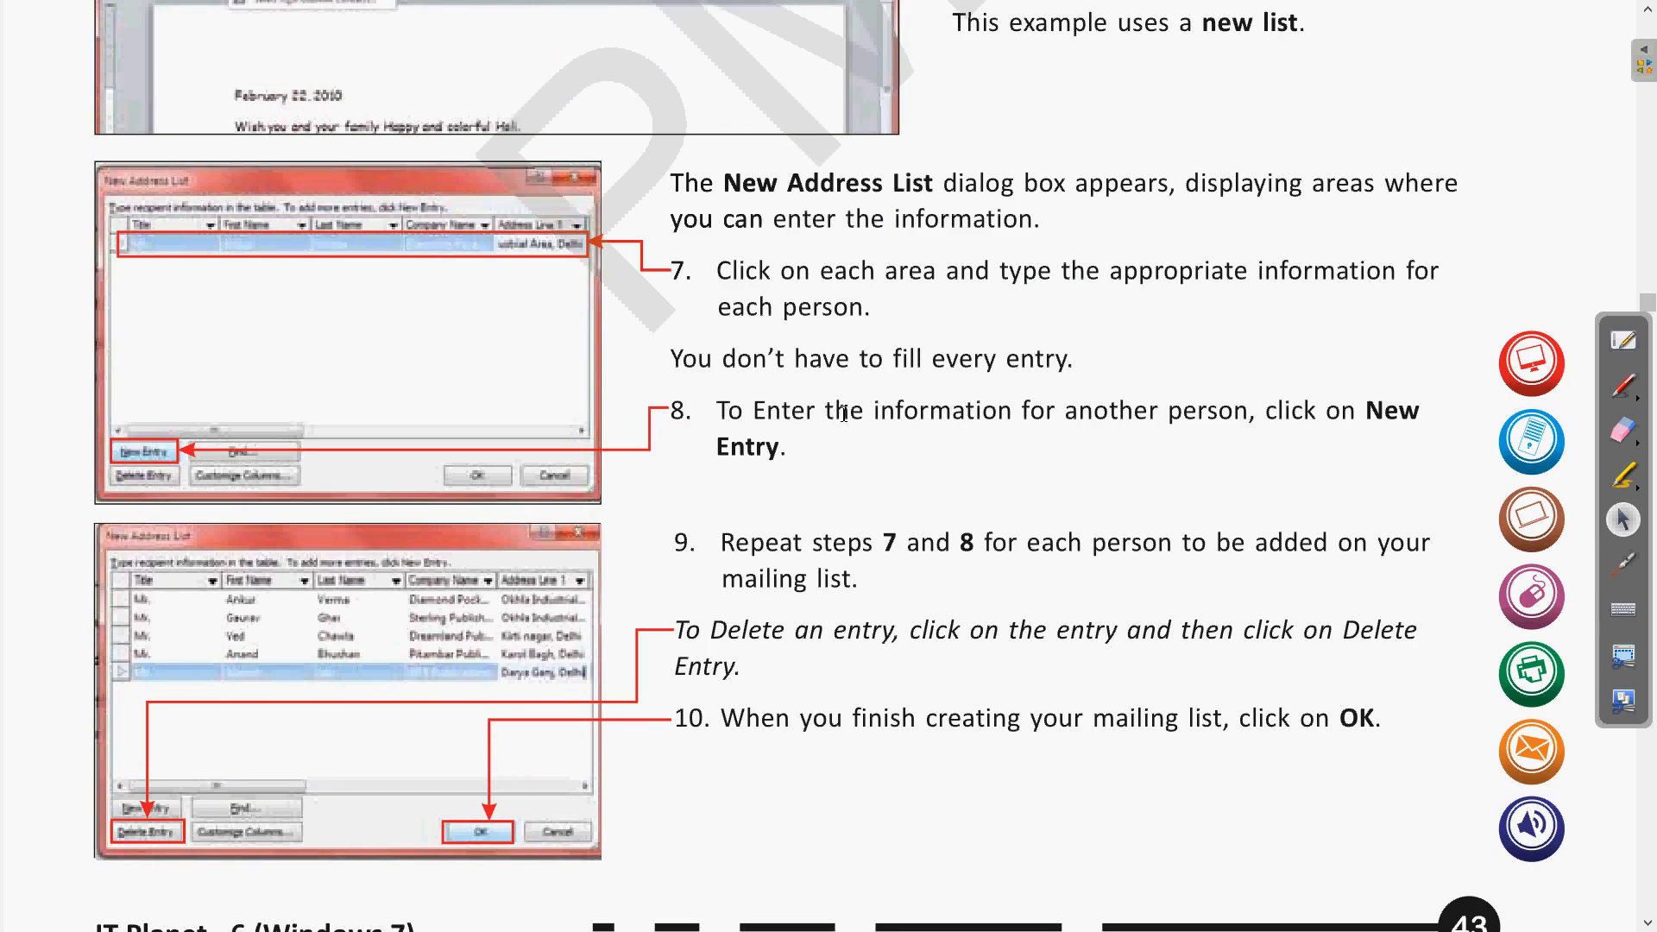
scroll(782, 451, "down", 1)
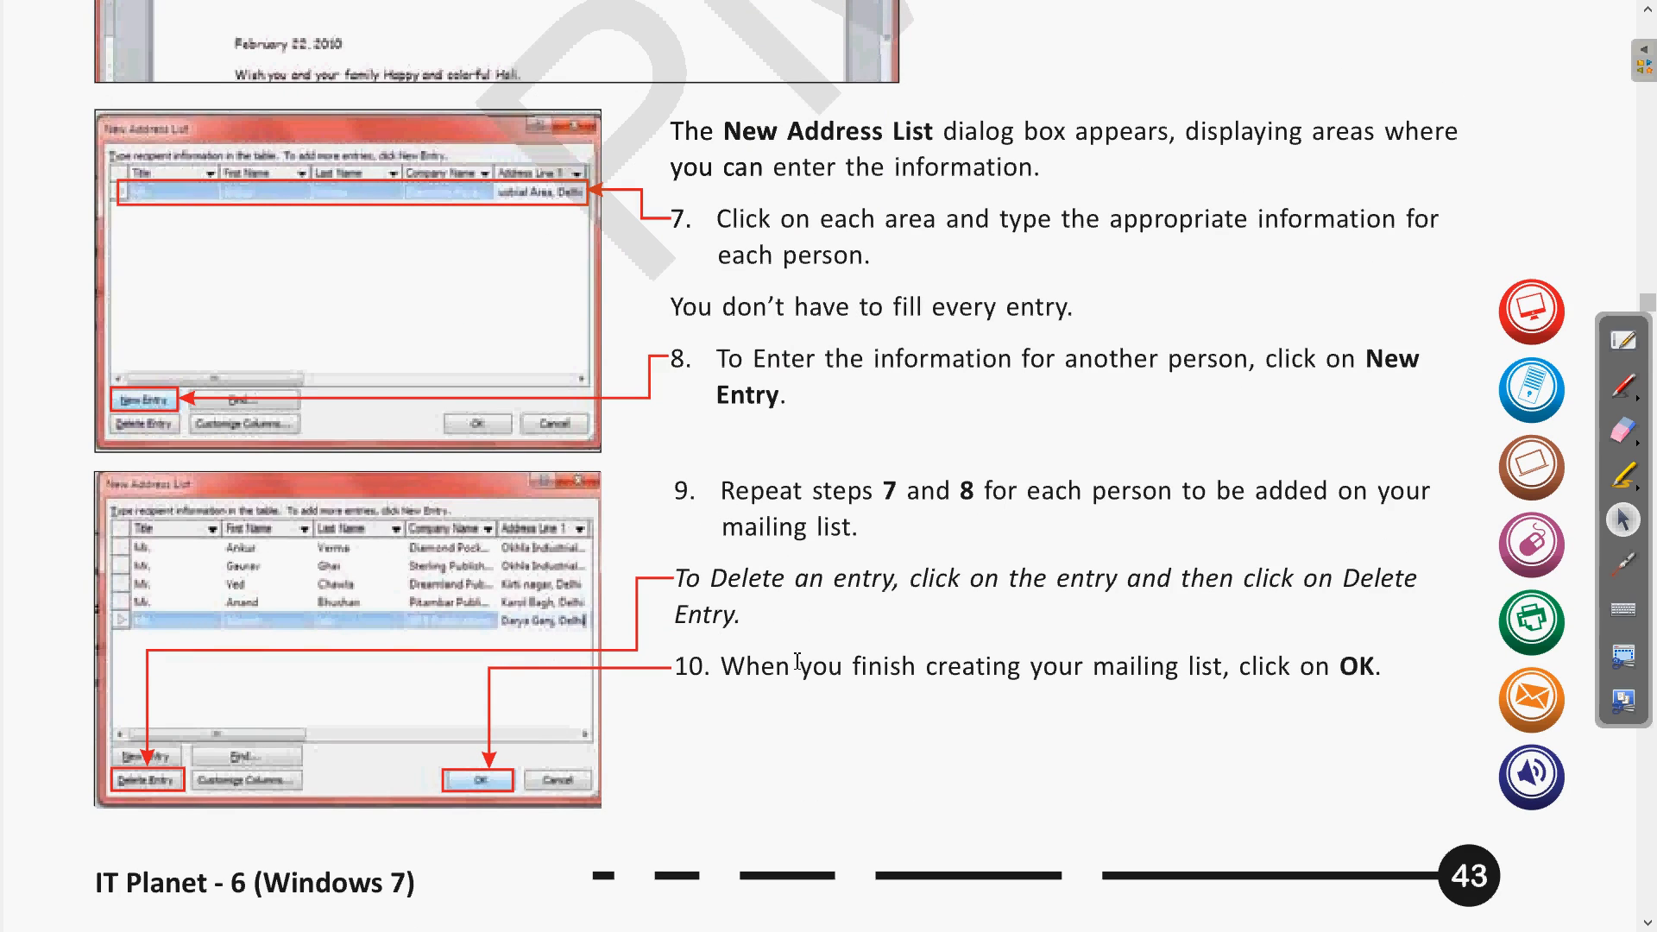
scroll(687, 720, "down", 2)
scroll(688, 720, "down", 10)
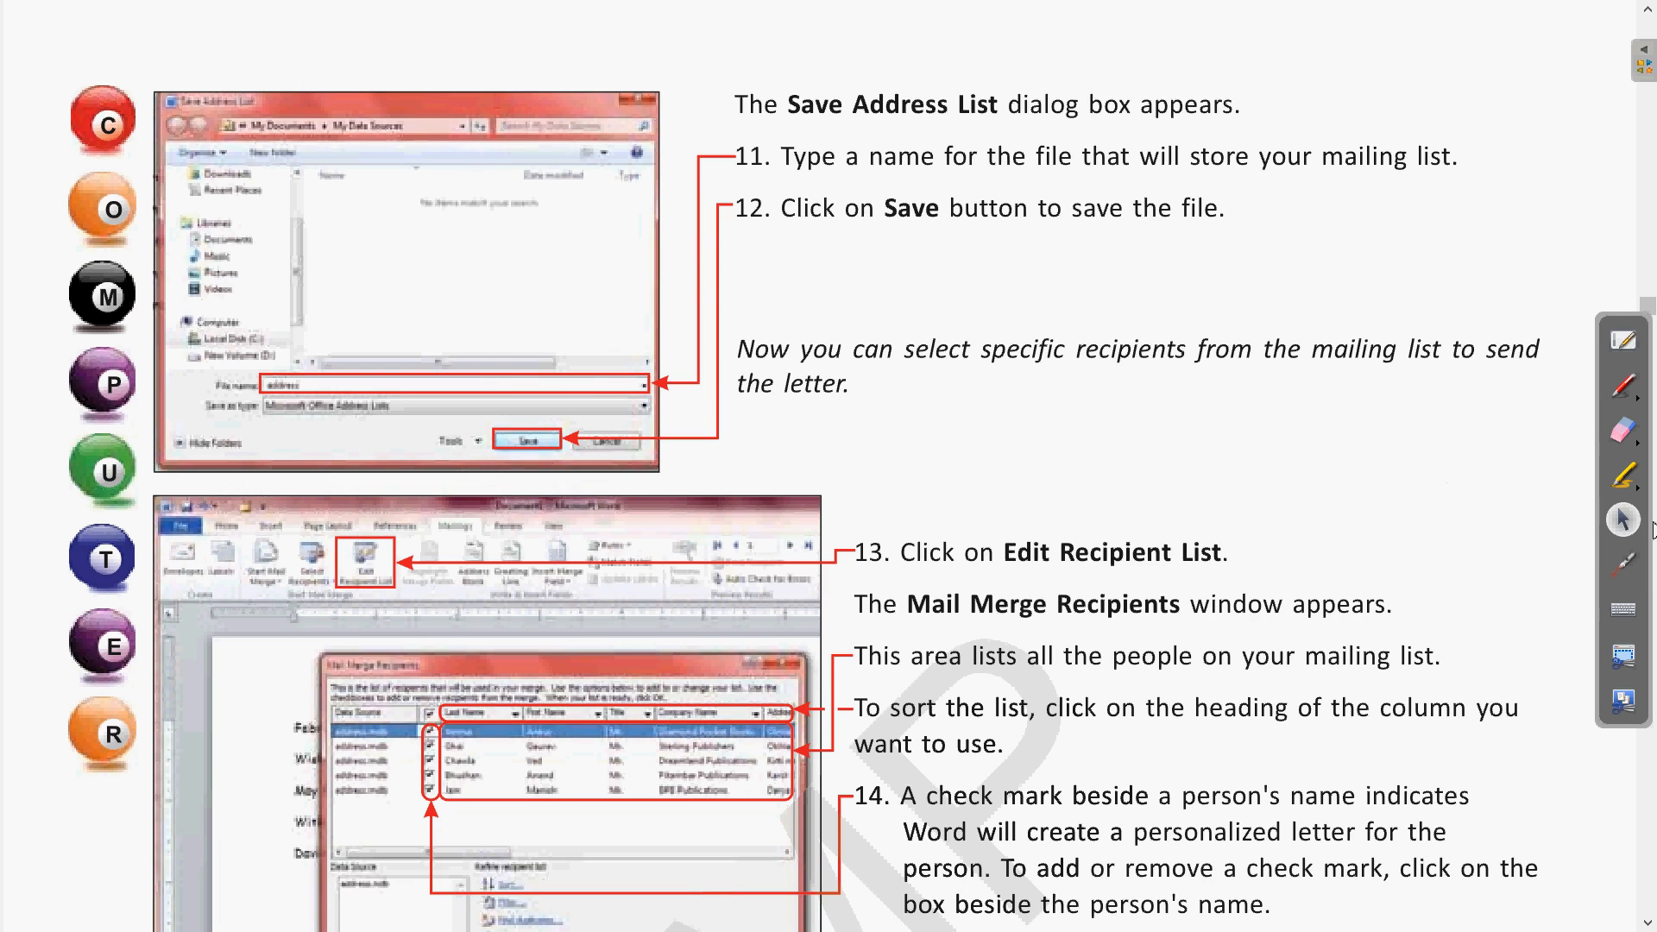
- Annotate and read the Address Block steps 13–17, then return to the Word letter
left_click(1623, 564)
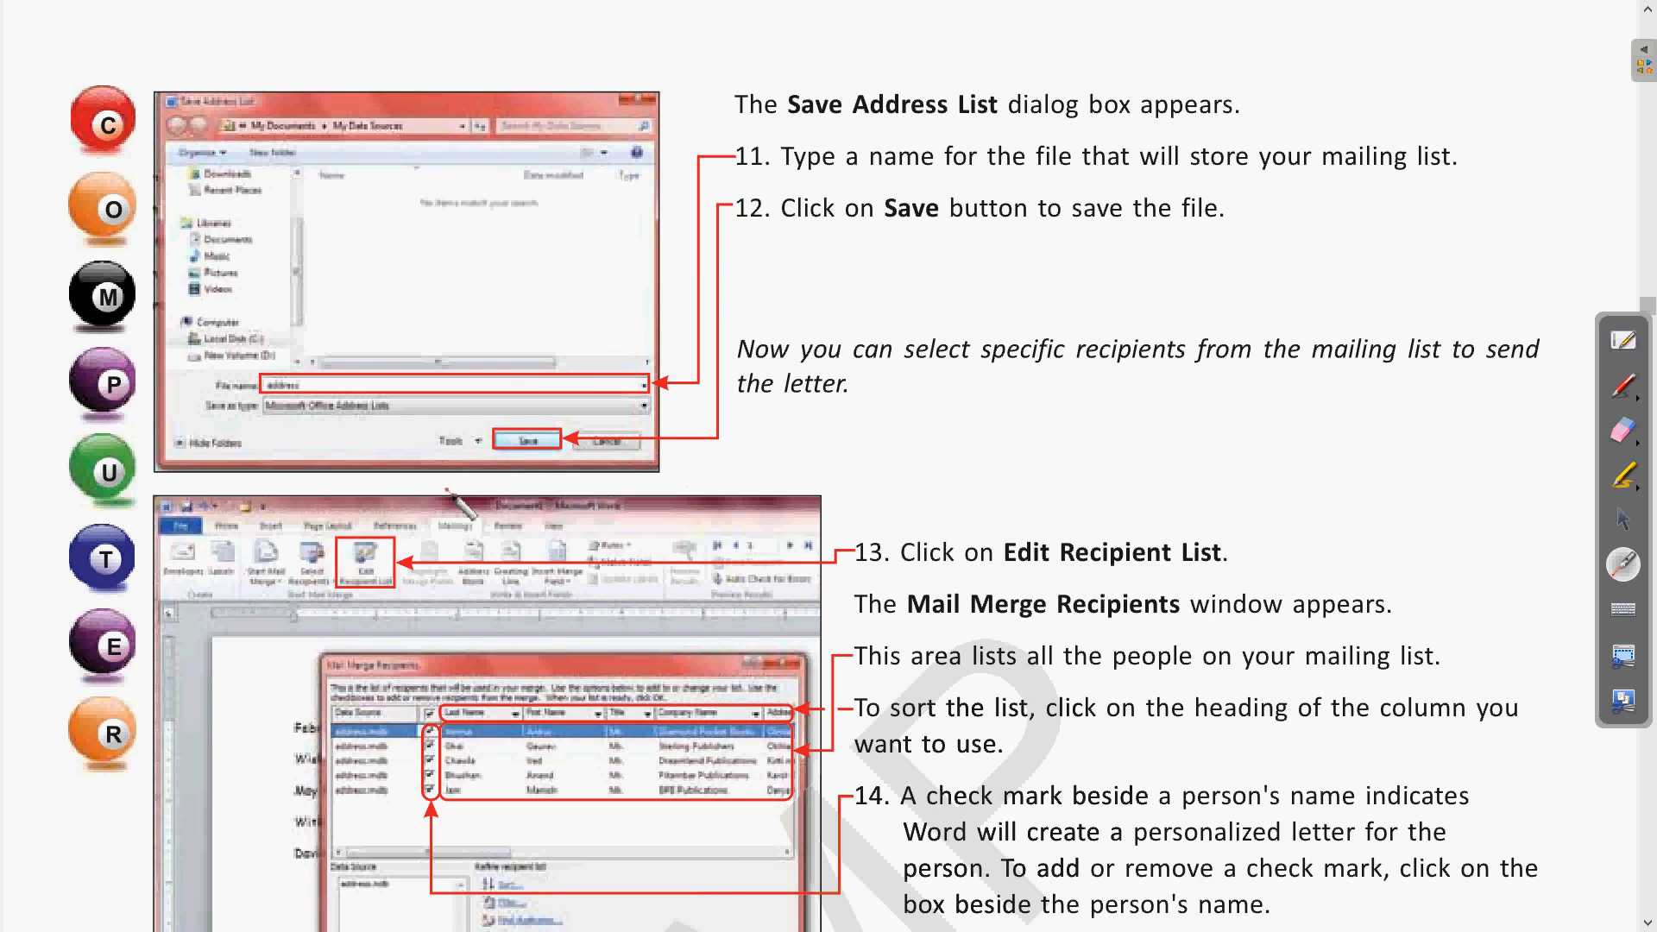
left_click(1624, 518)
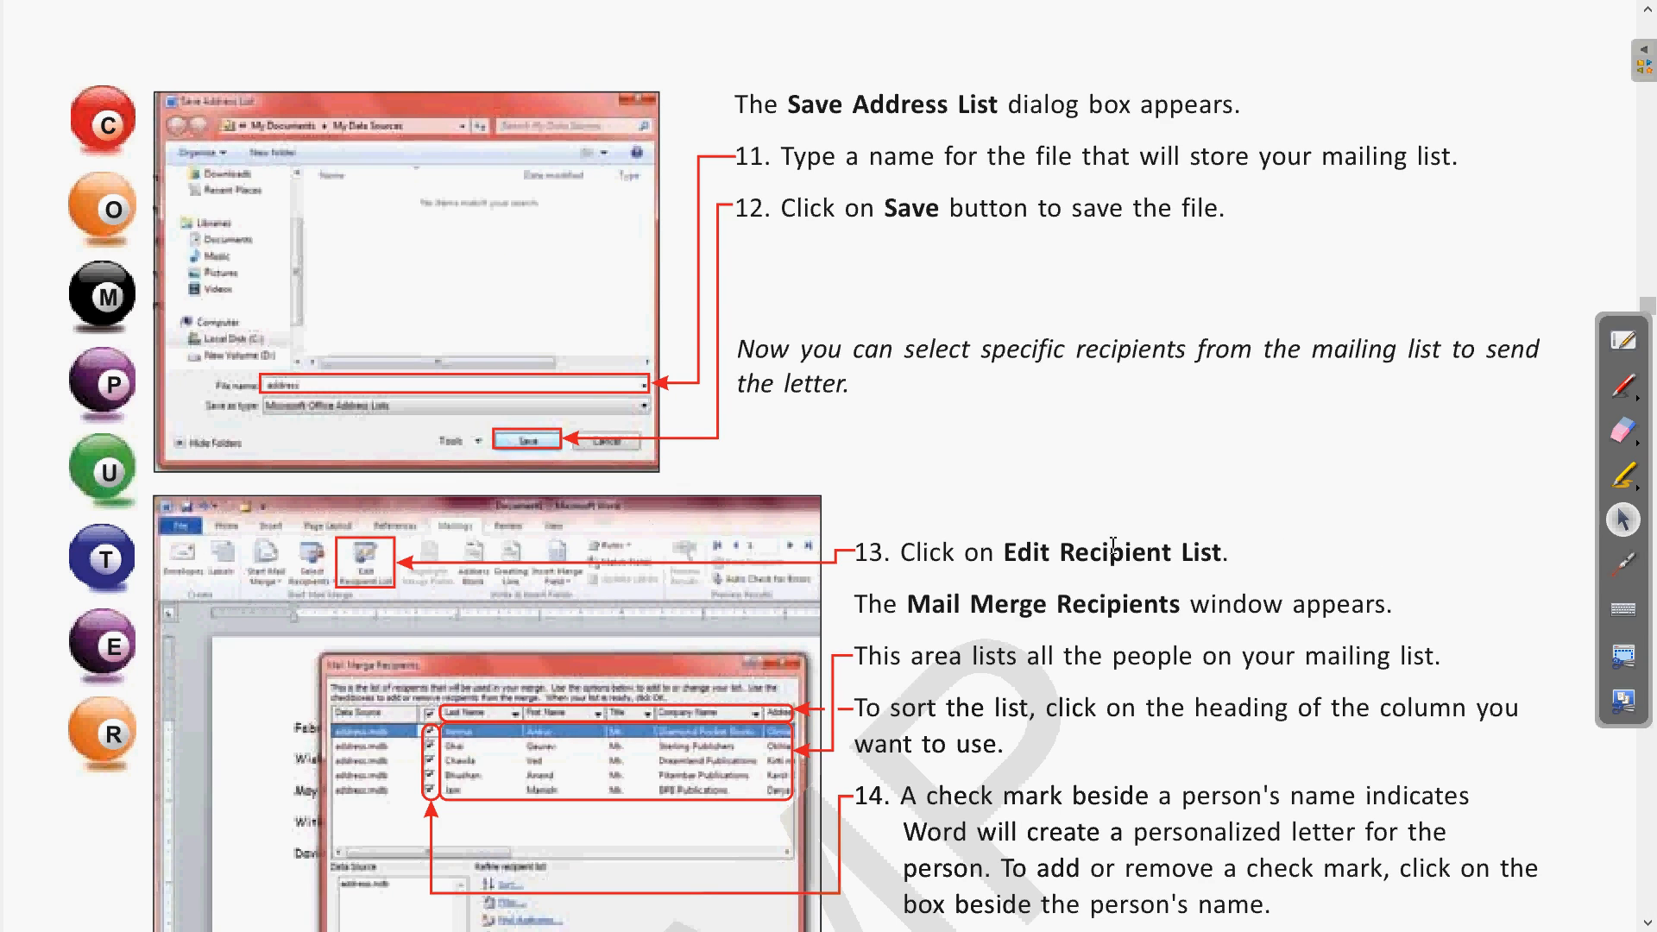
scroll(1413, 552, "down", 3)
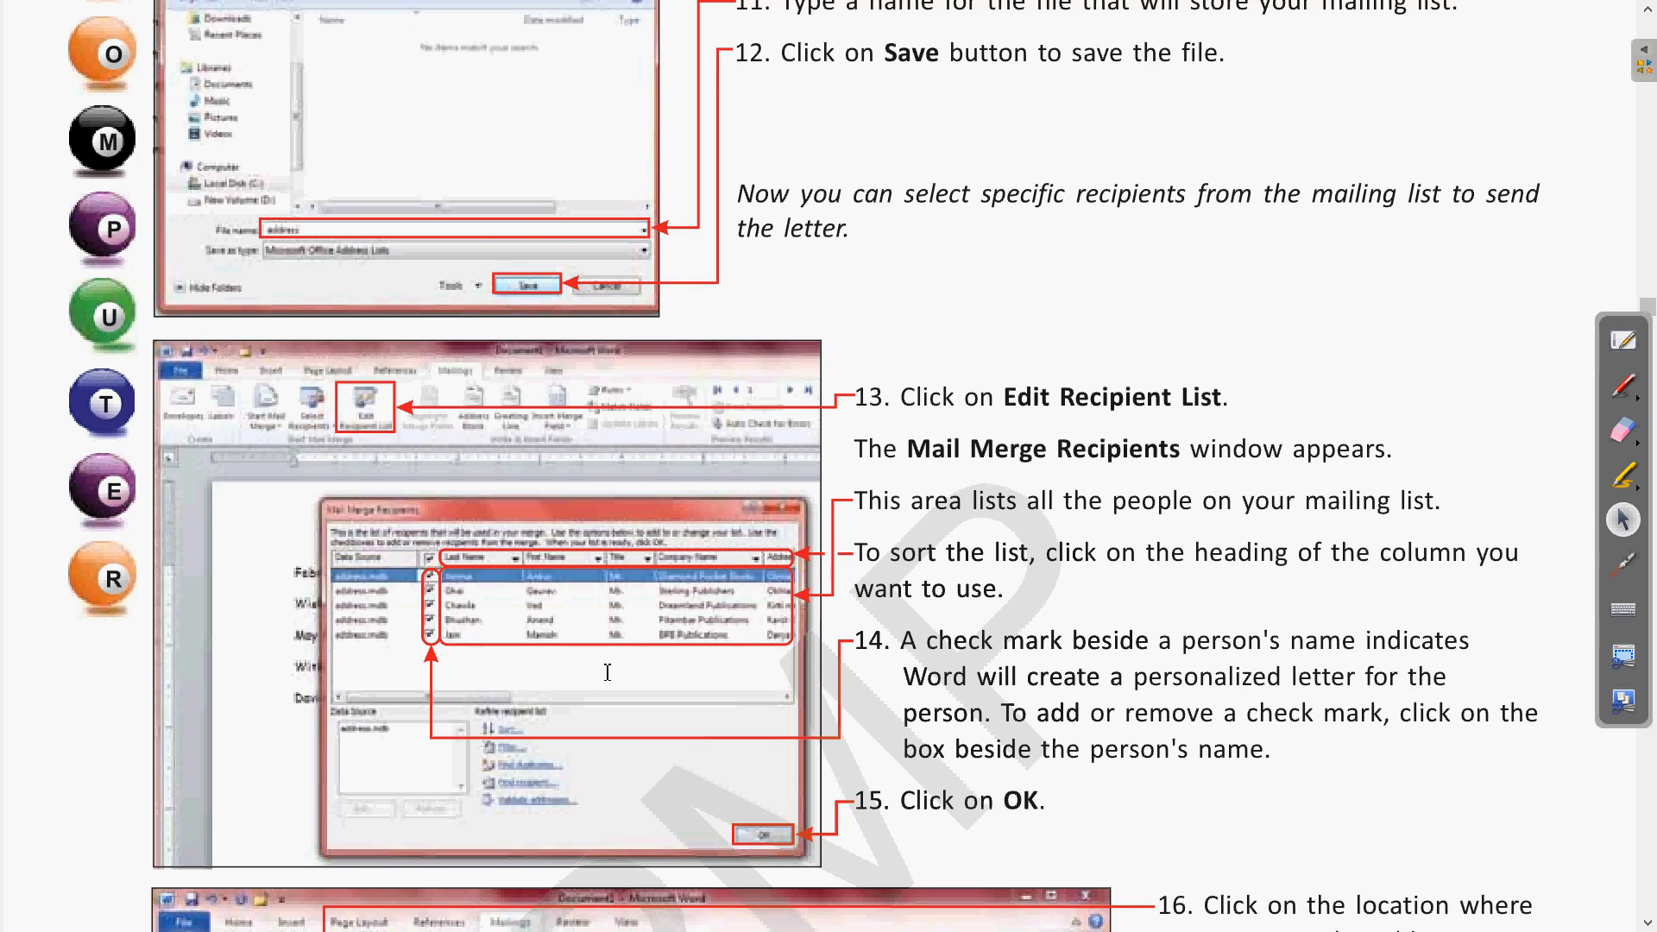
scroll(771, 717, "down", 3)
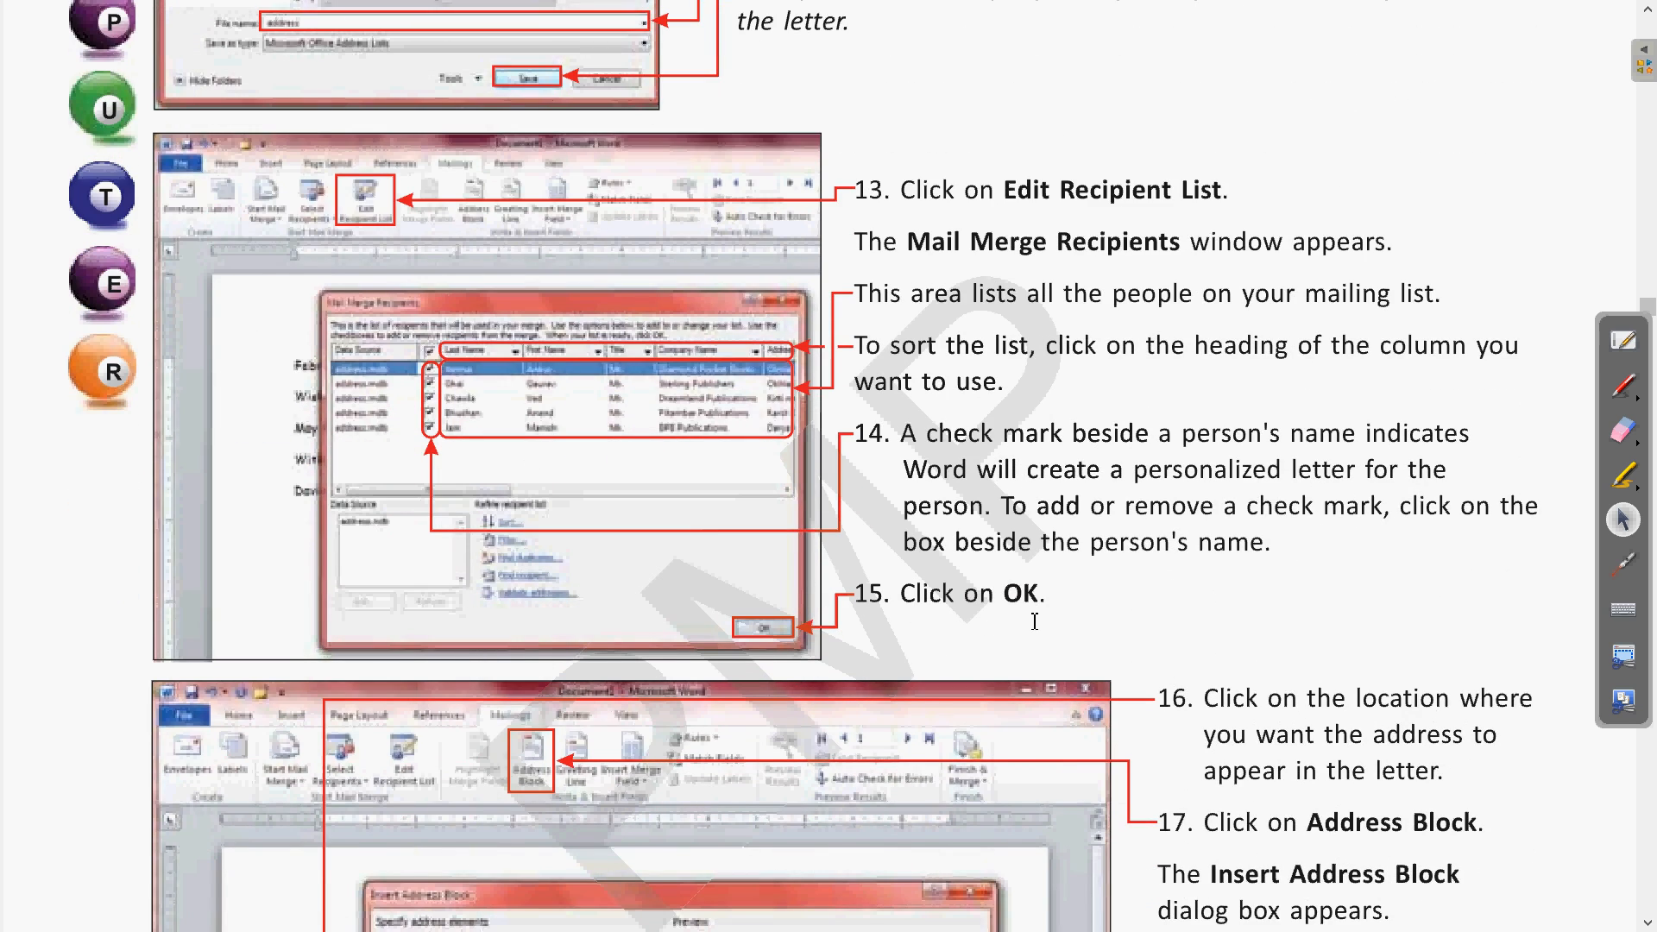
key("alt+Tab")
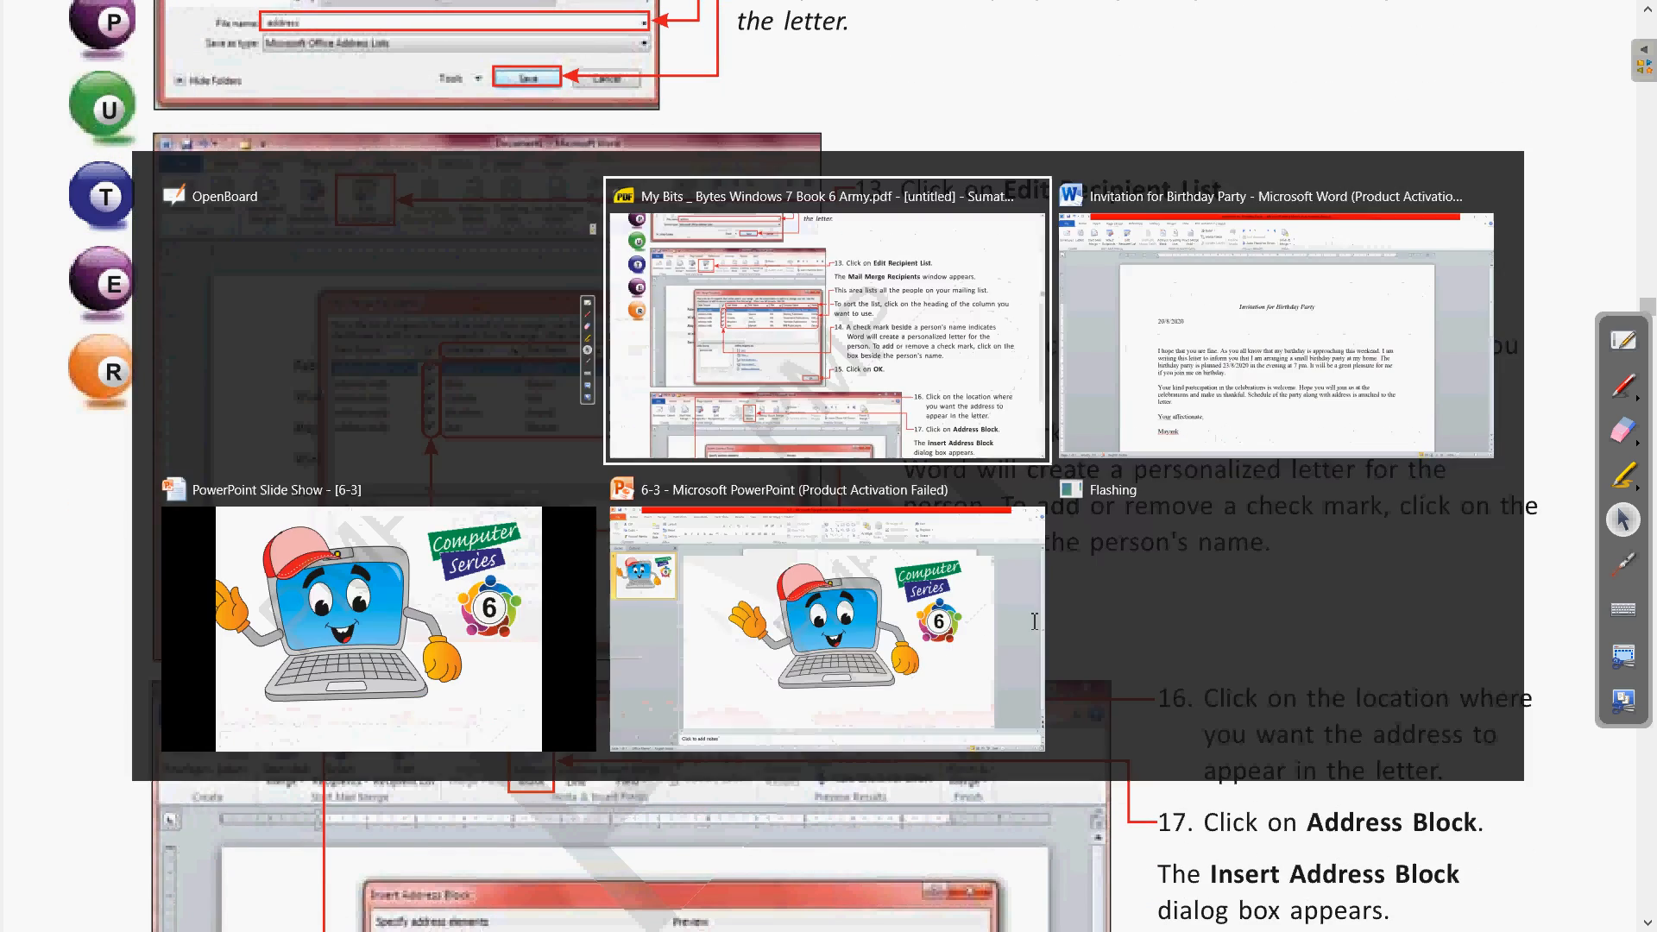
key("alt+Tab")
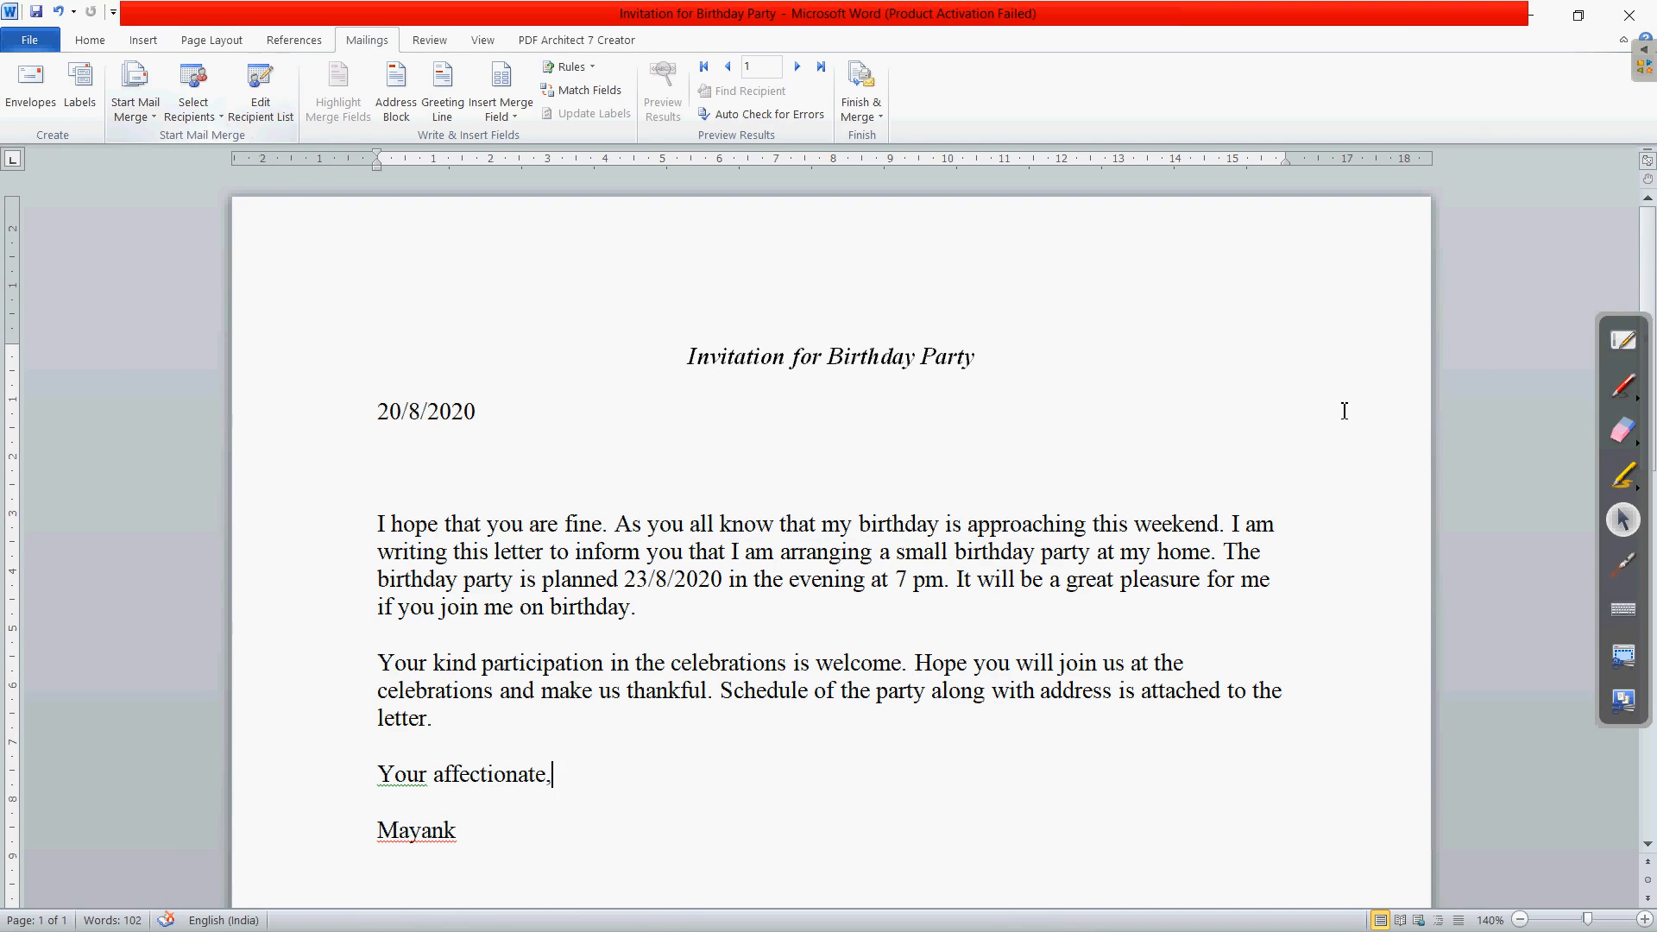
left_click(1620, 566)
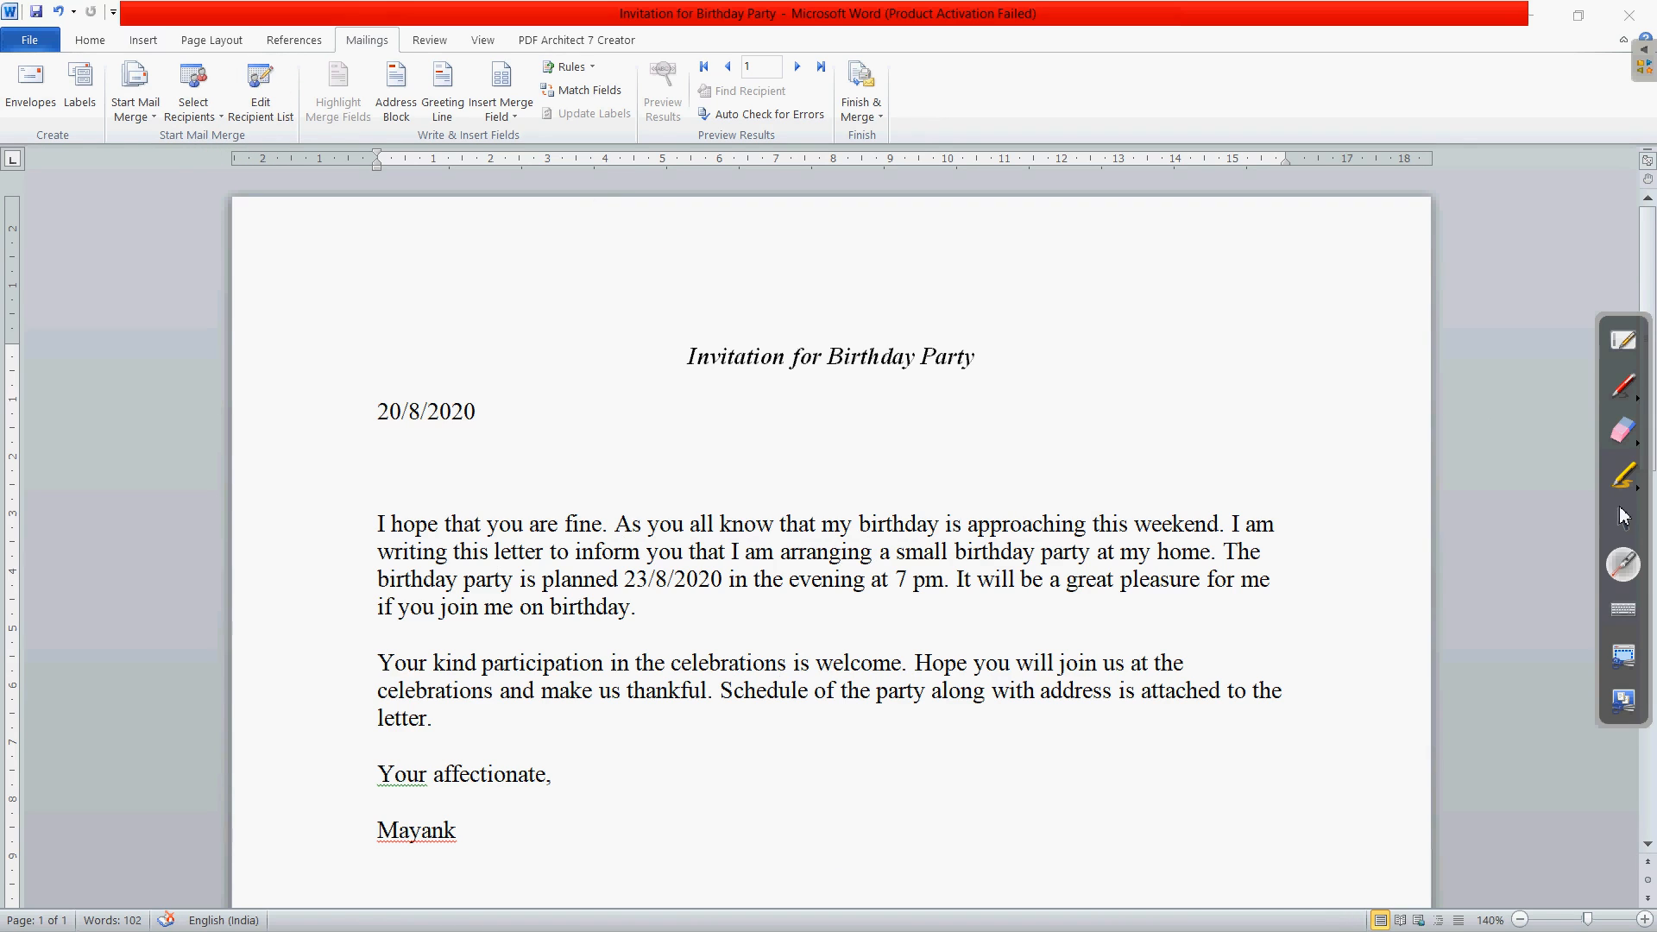
left_click(1623, 517)
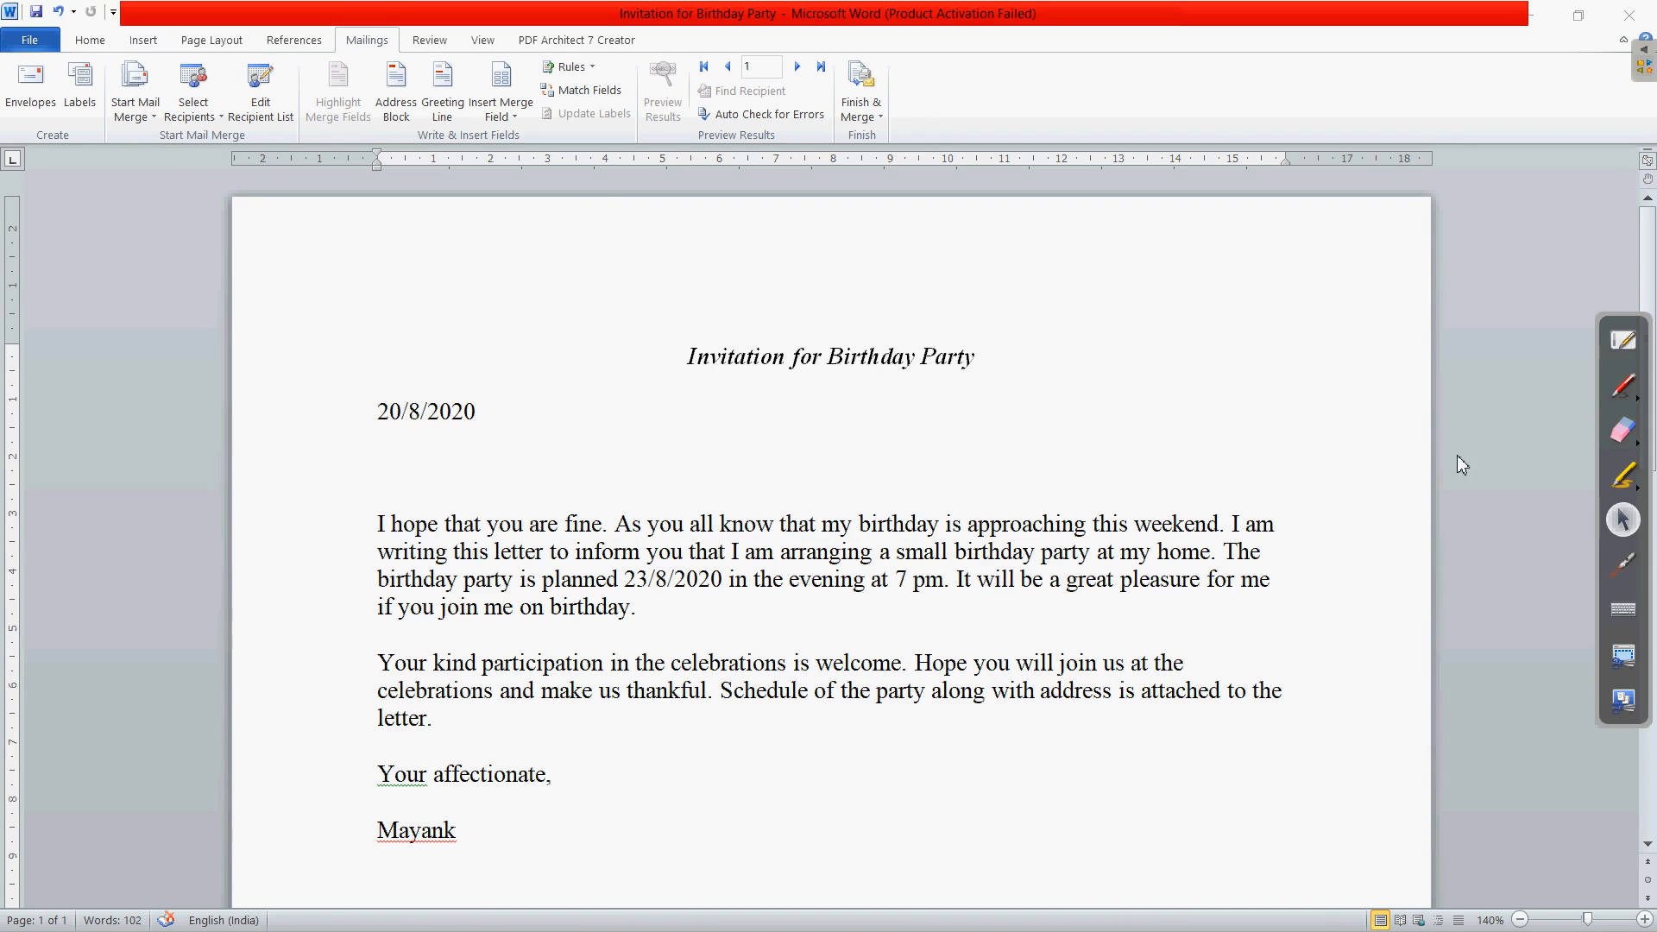
left_click(258, 101)
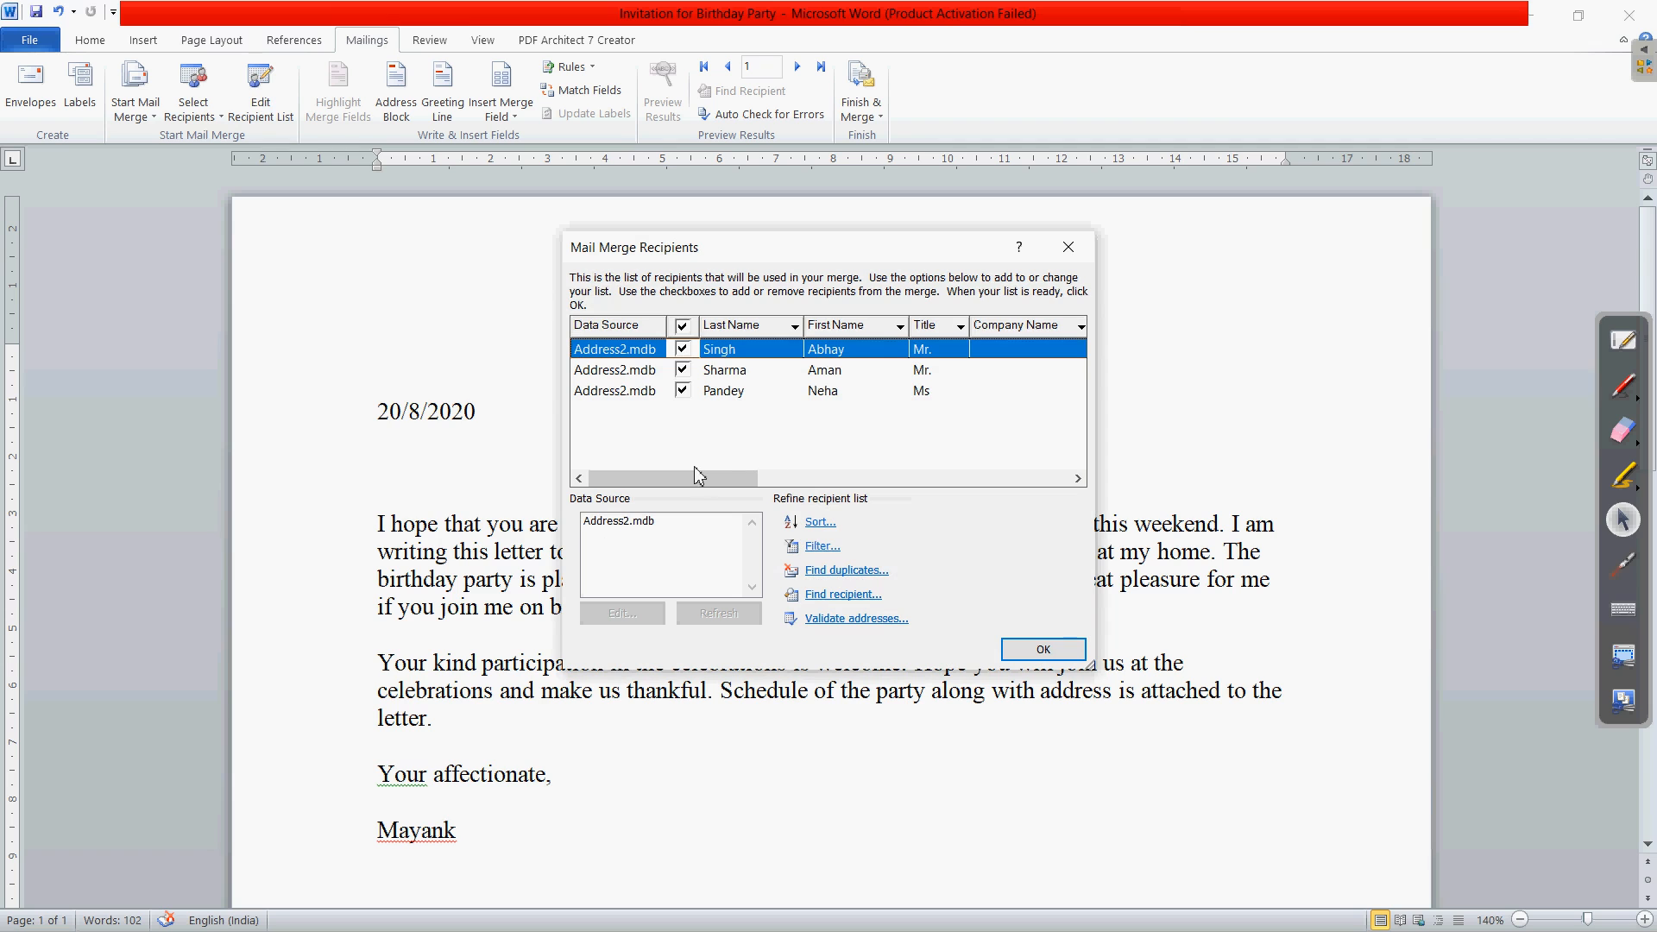
left_click_drag(699, 479, 648, 453)
left_click(776, 330)
left_click(857, 332)
left_click(1043, 650)
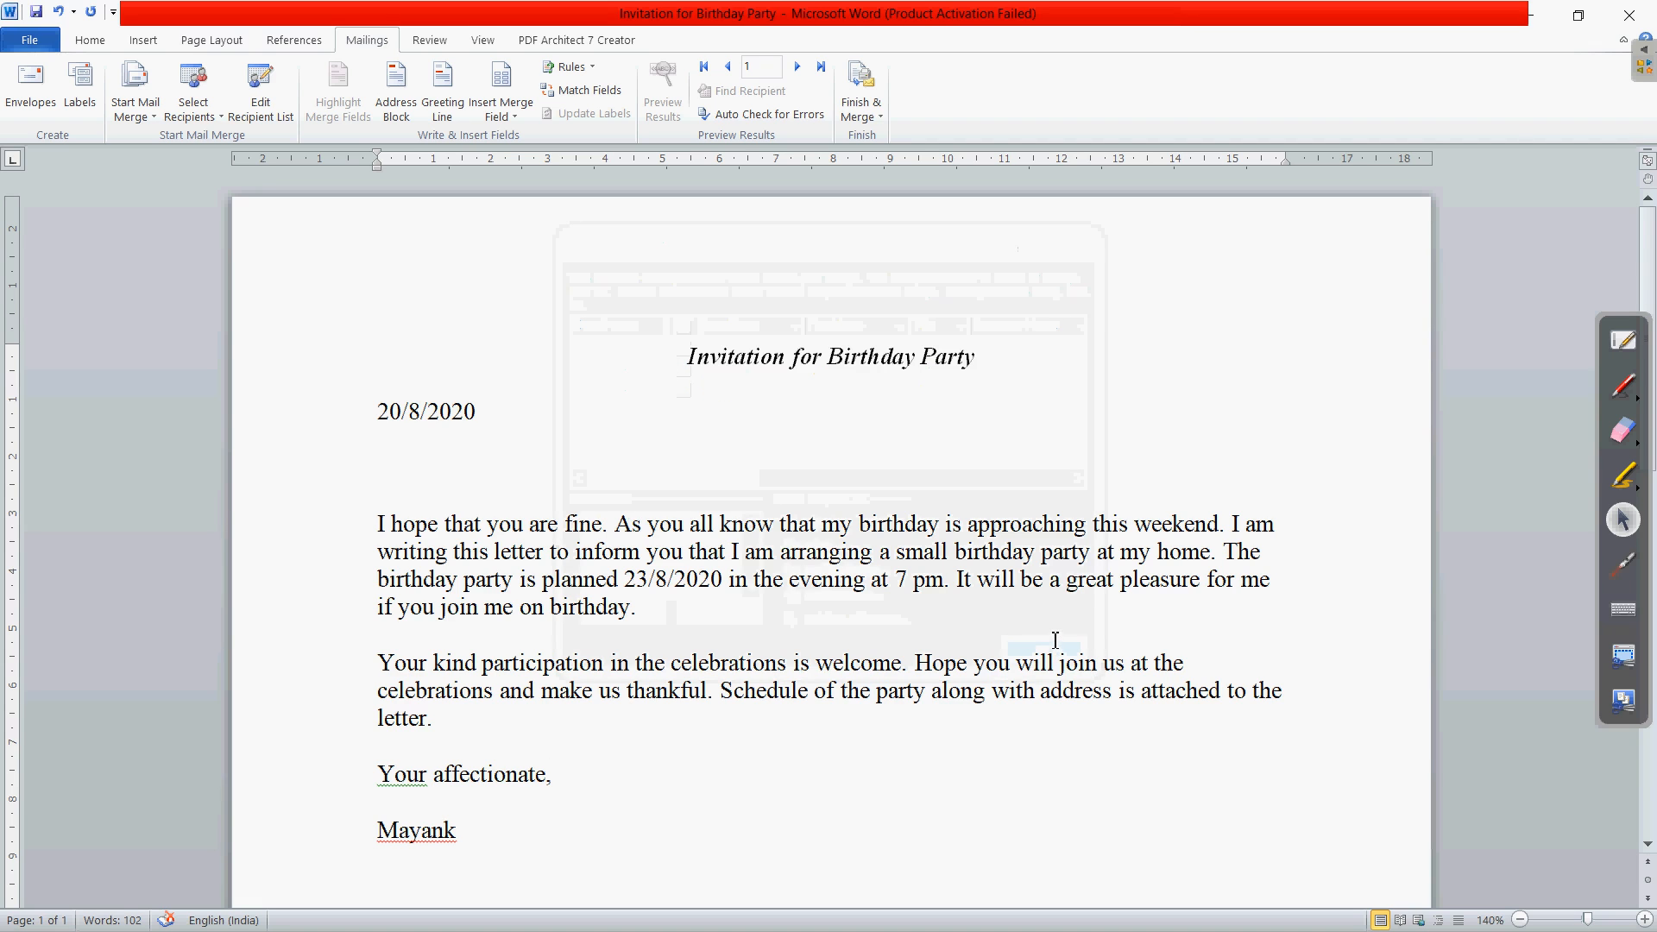
- Switch to the PDF guide and scroll to steps 16–19 on the Address Block, using the laser pointer
key("alt+Tab")
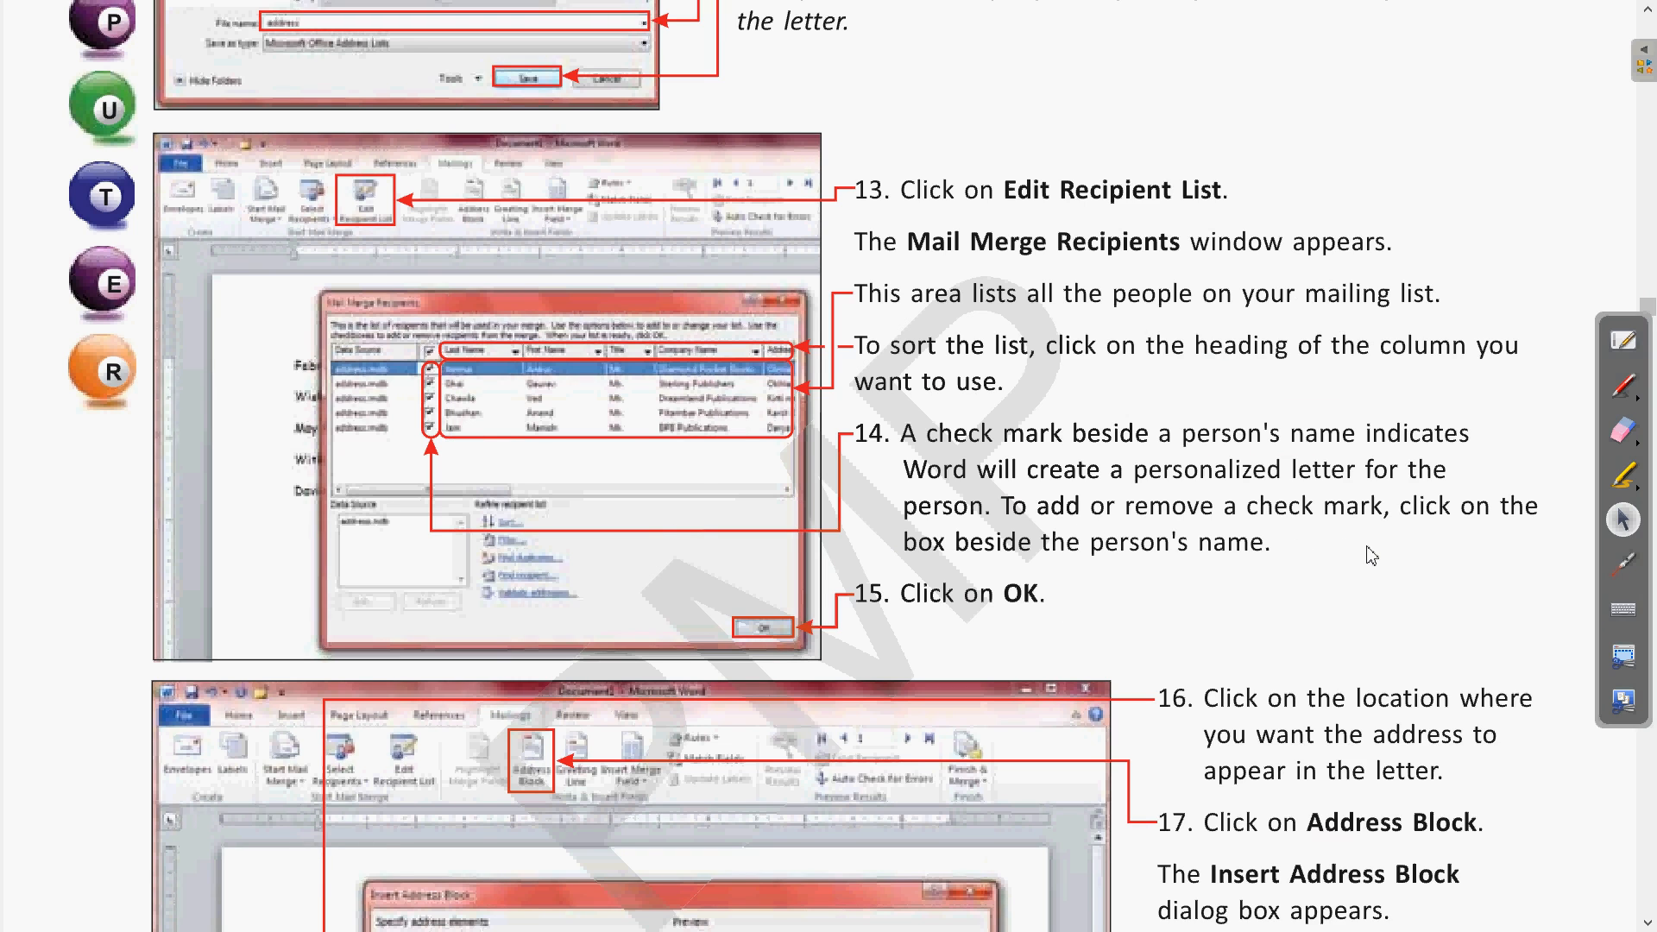
scroll(1375, 556, "down", 3)
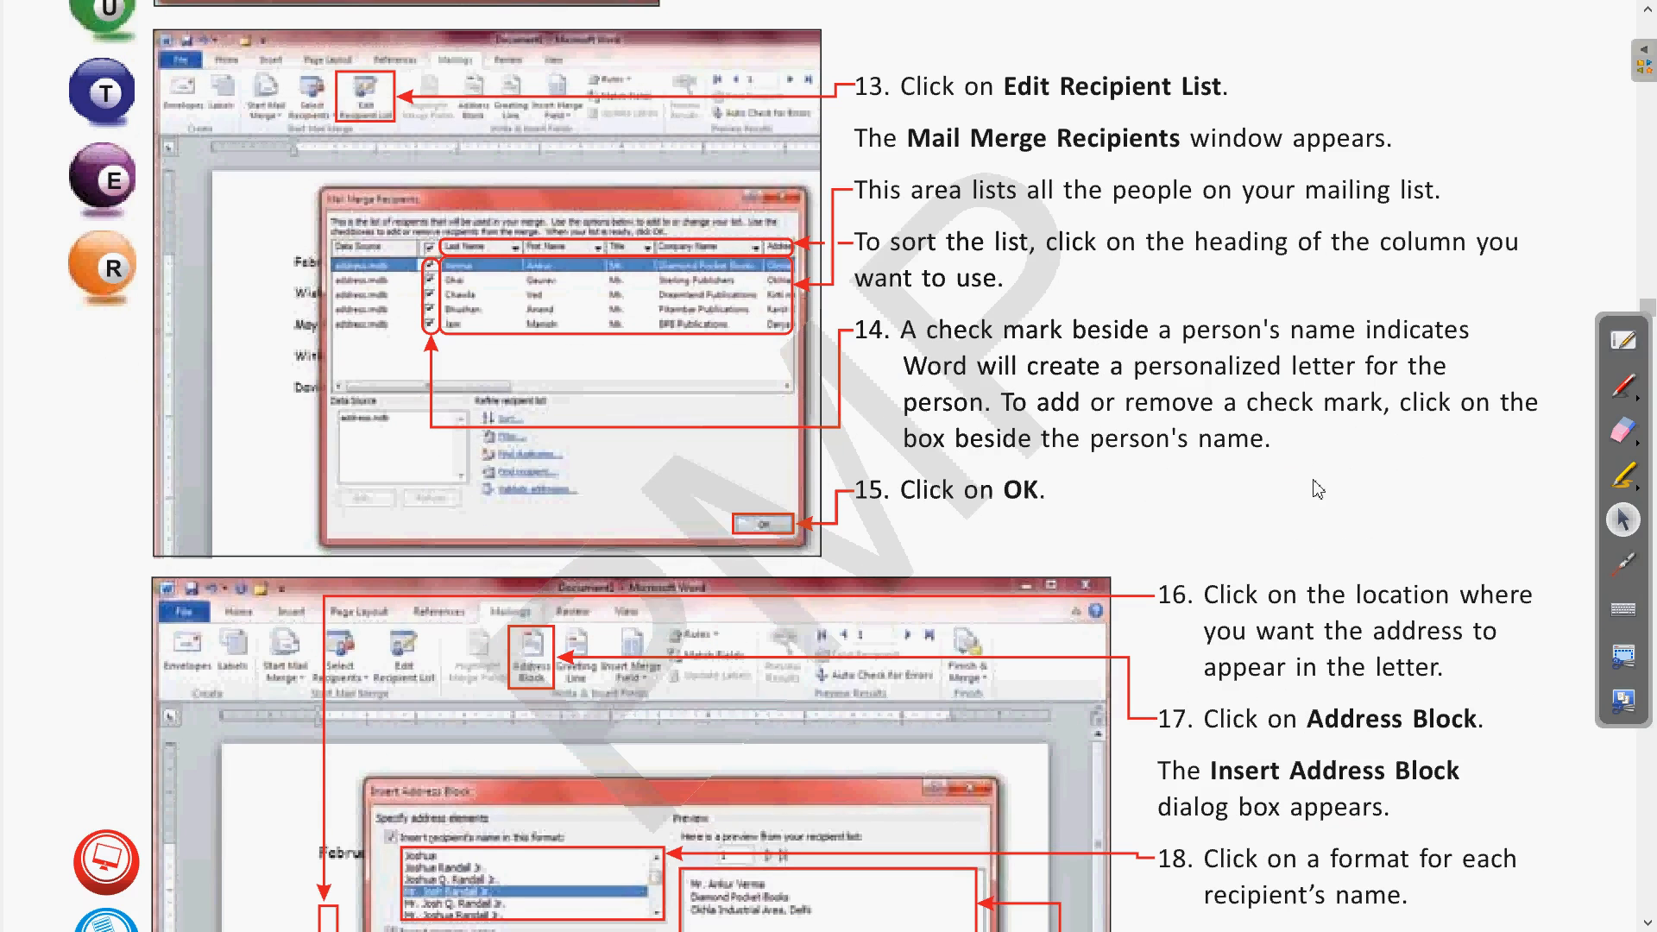
scroll(1321, 490, "down", 4)
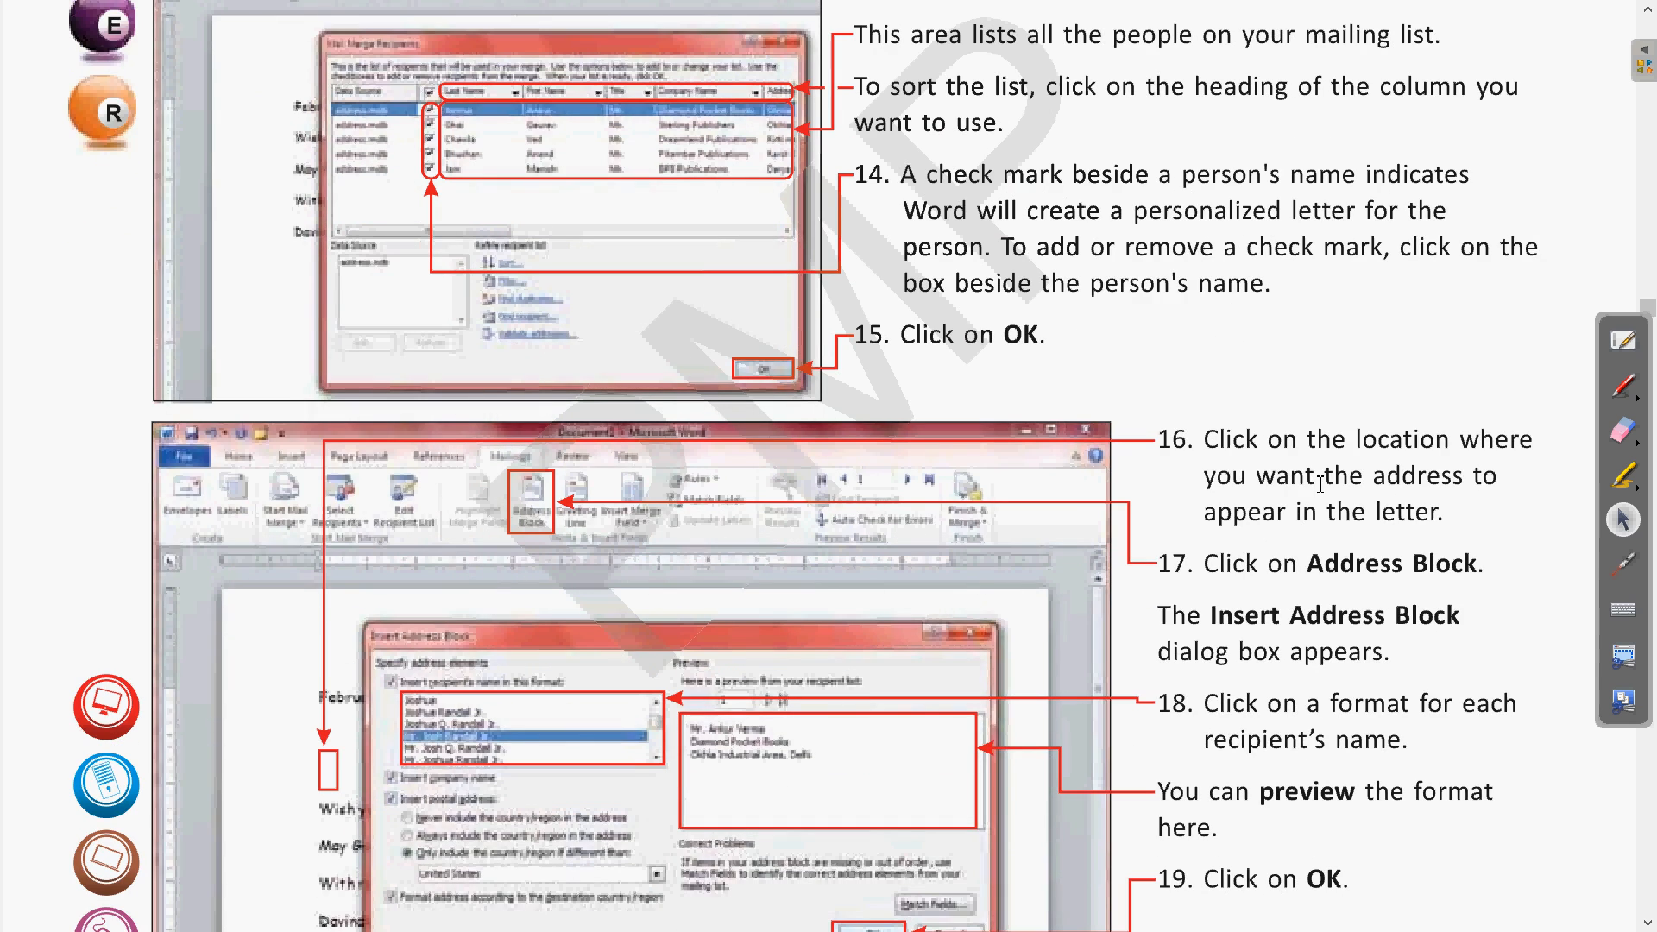
scroll(1233, 436, "down", 4)
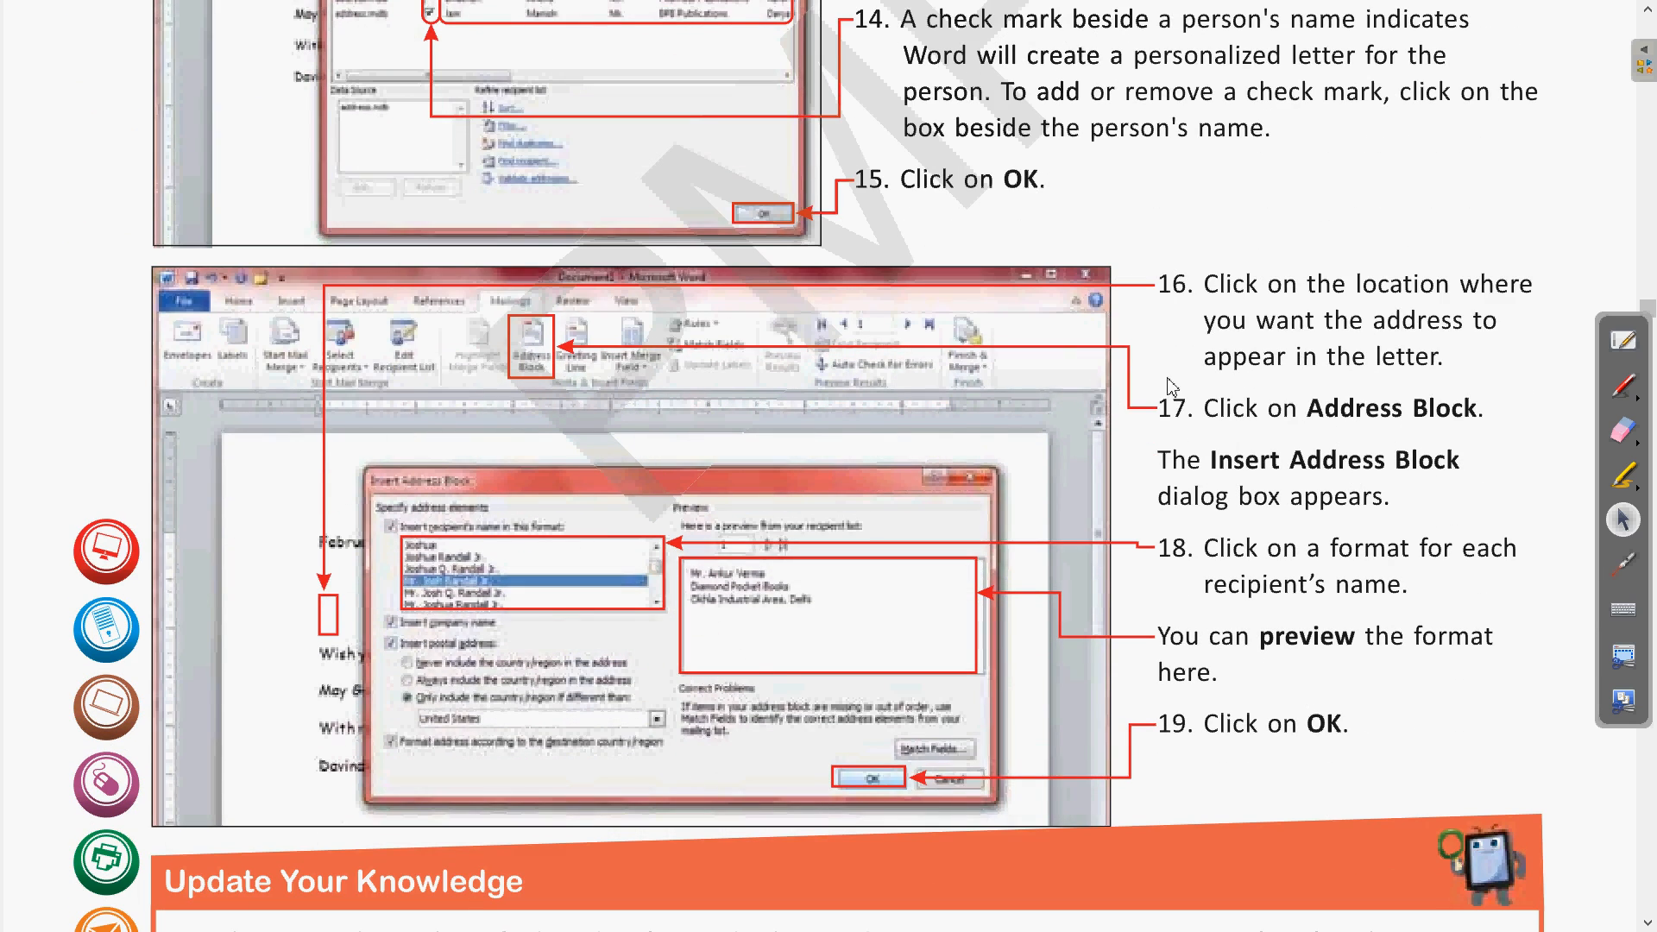
scroll(1222, 370, "up", 1)
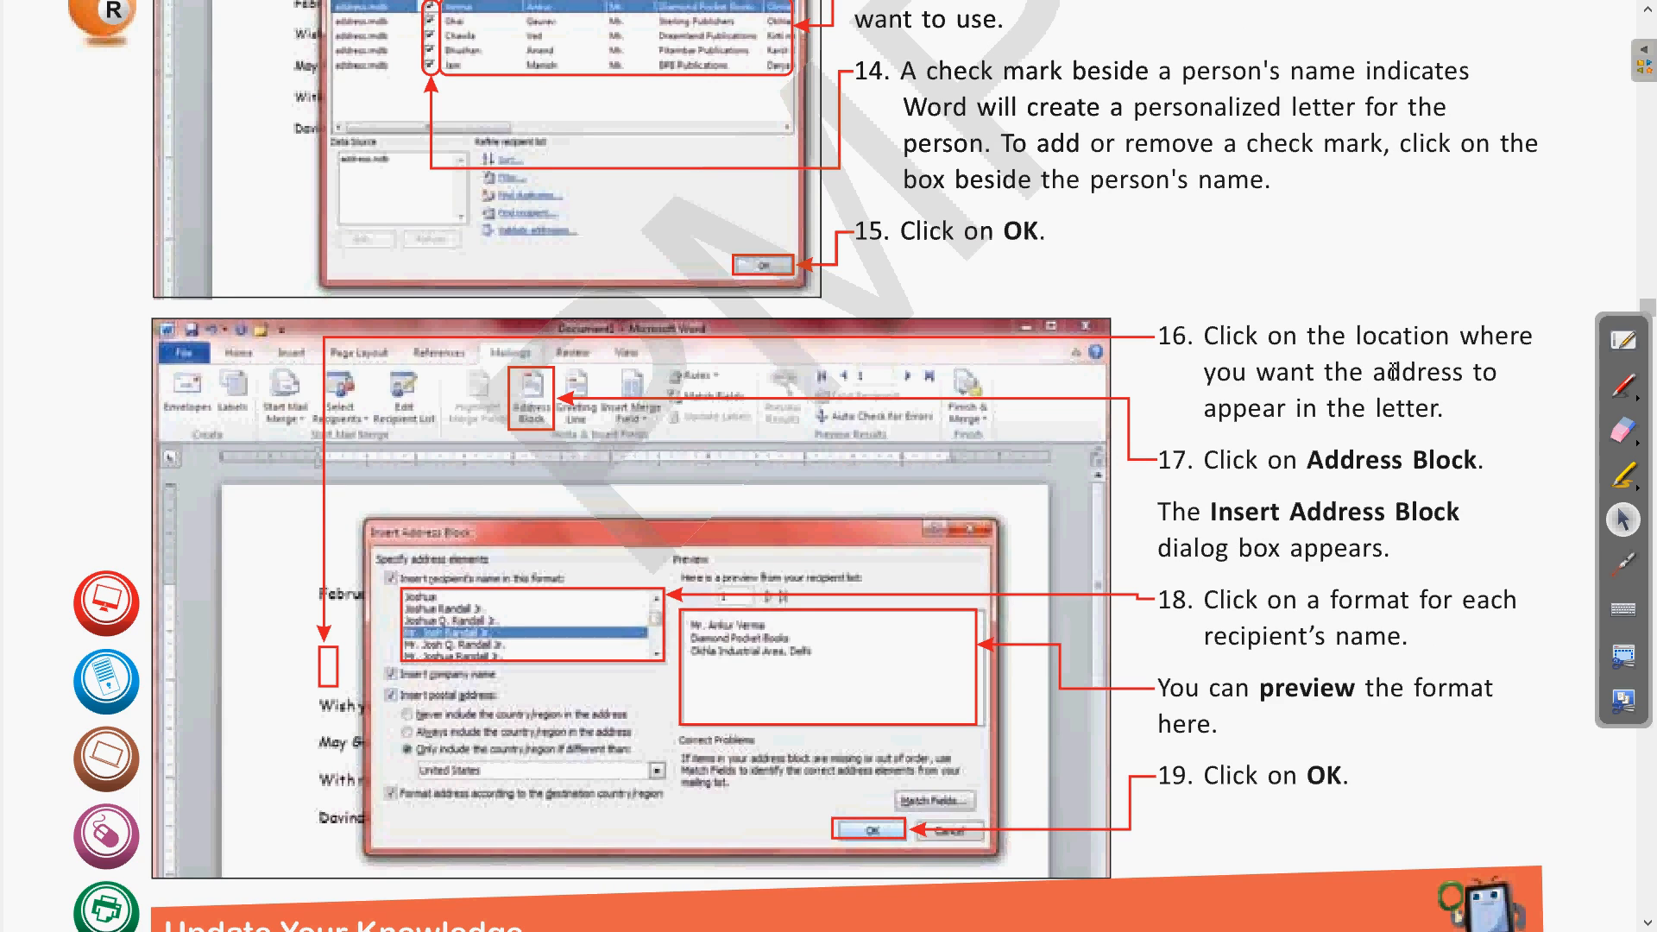
left_click(1623, 564)
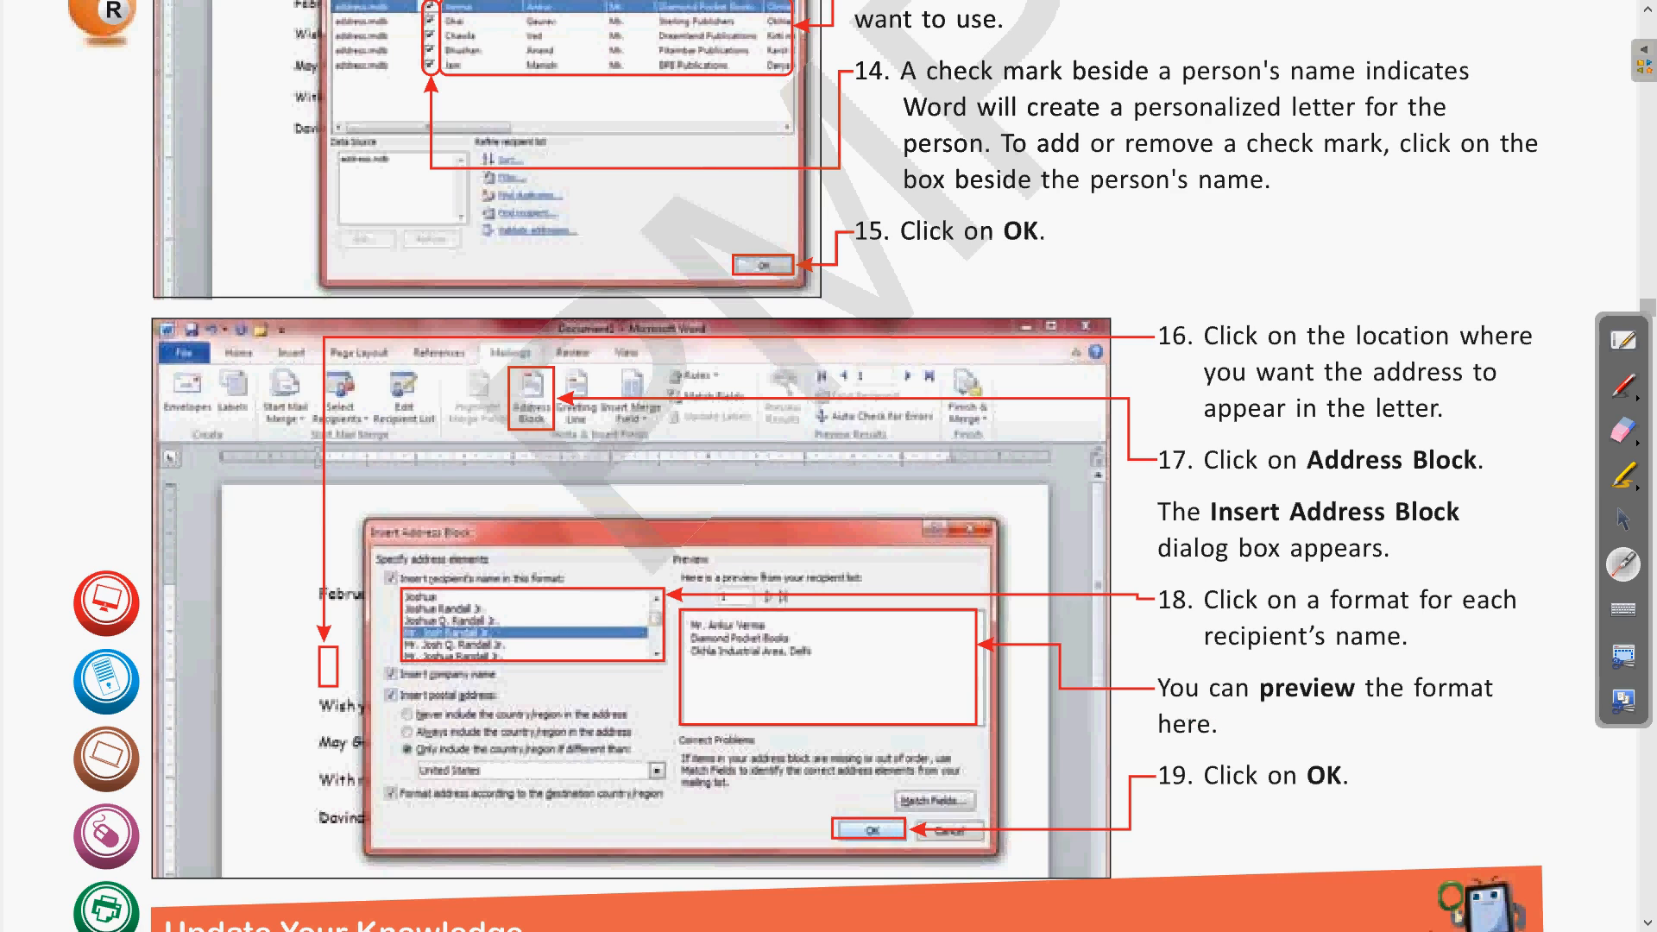
left_click(1624, 520)
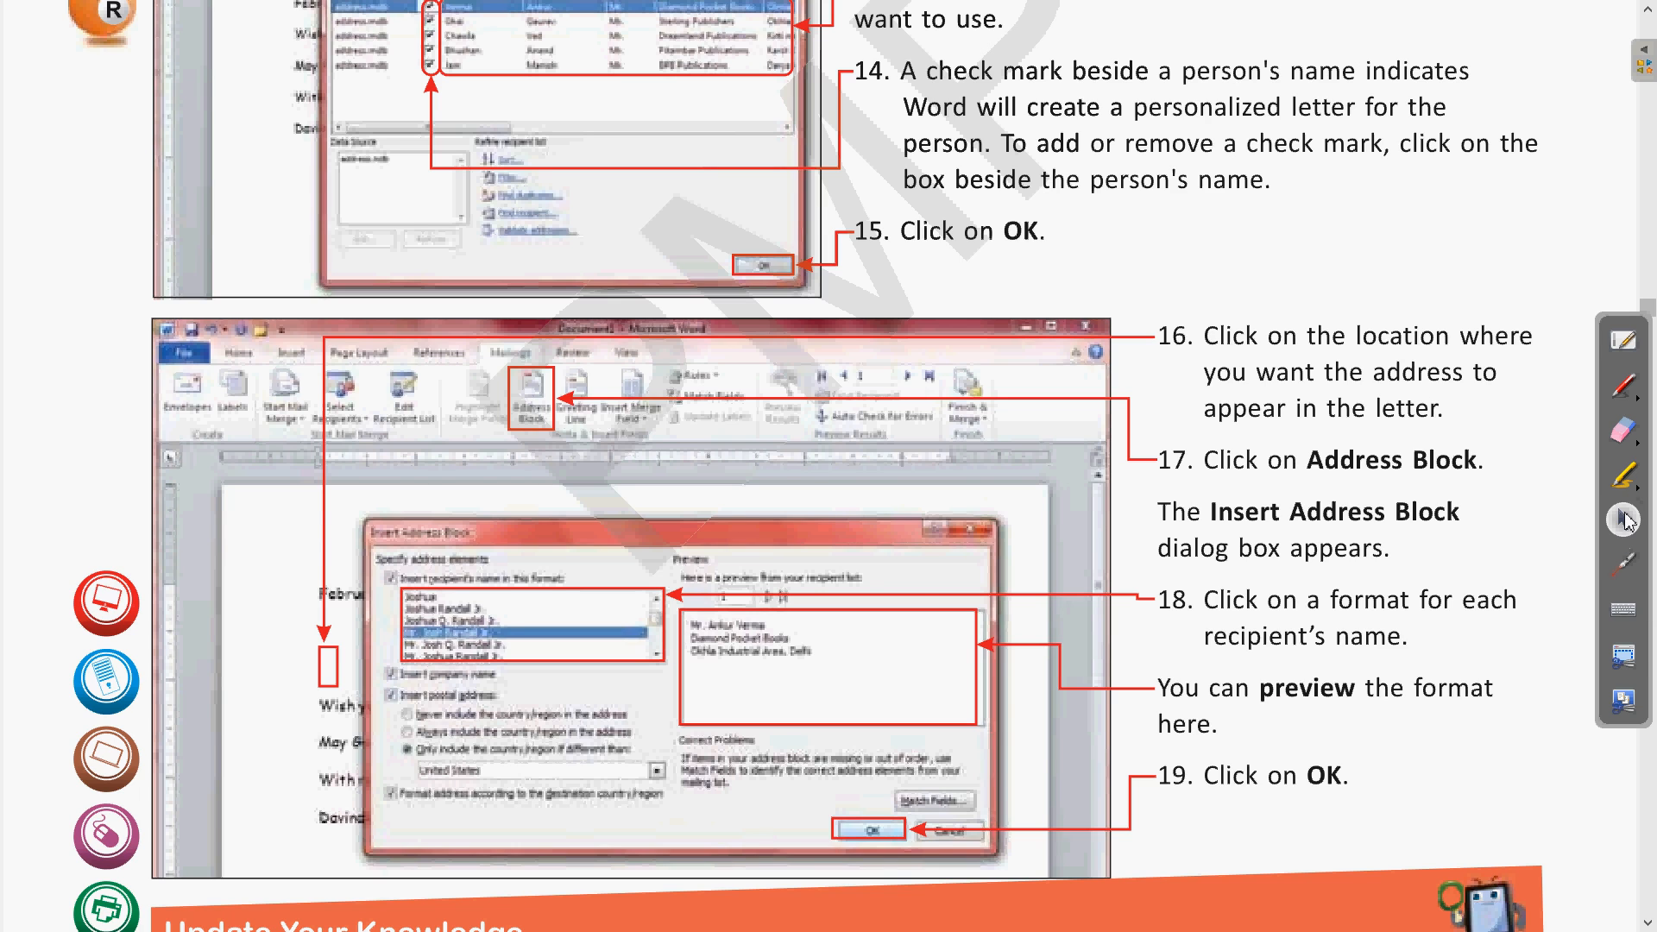
- Back in Word, add blank lines after the date in the letter
key("alt+Tab")
key("alt+Tab")
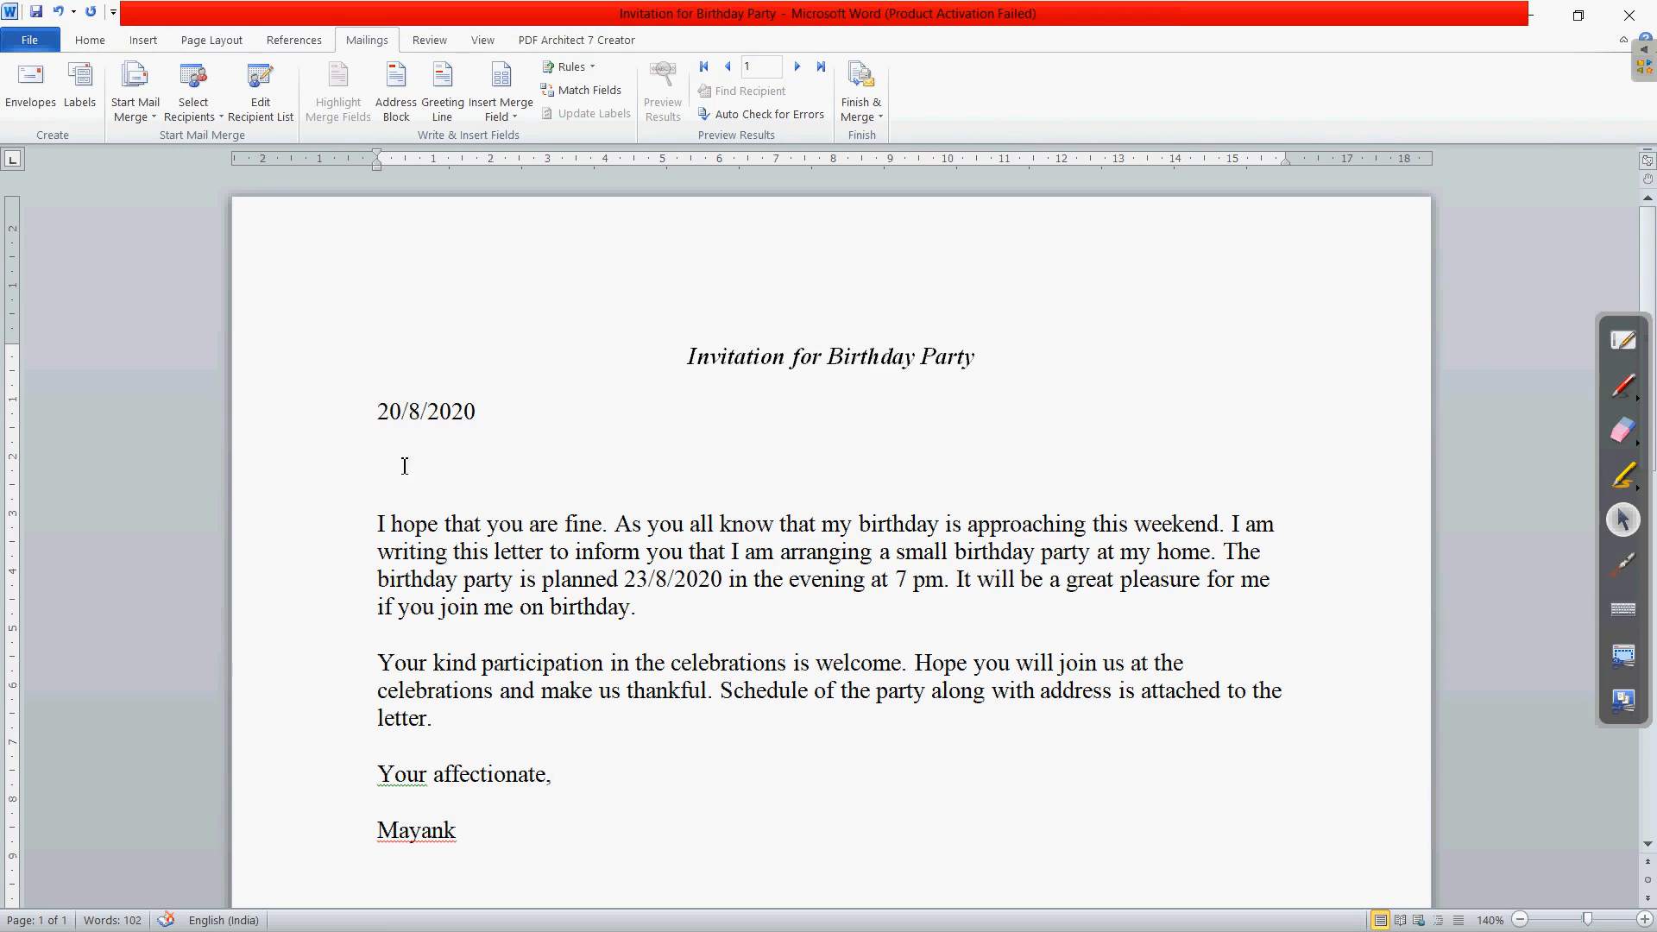
left_click(389, 444)
left_click(394, 445)
left_click(511, 411)
key("Return")
key("Return")
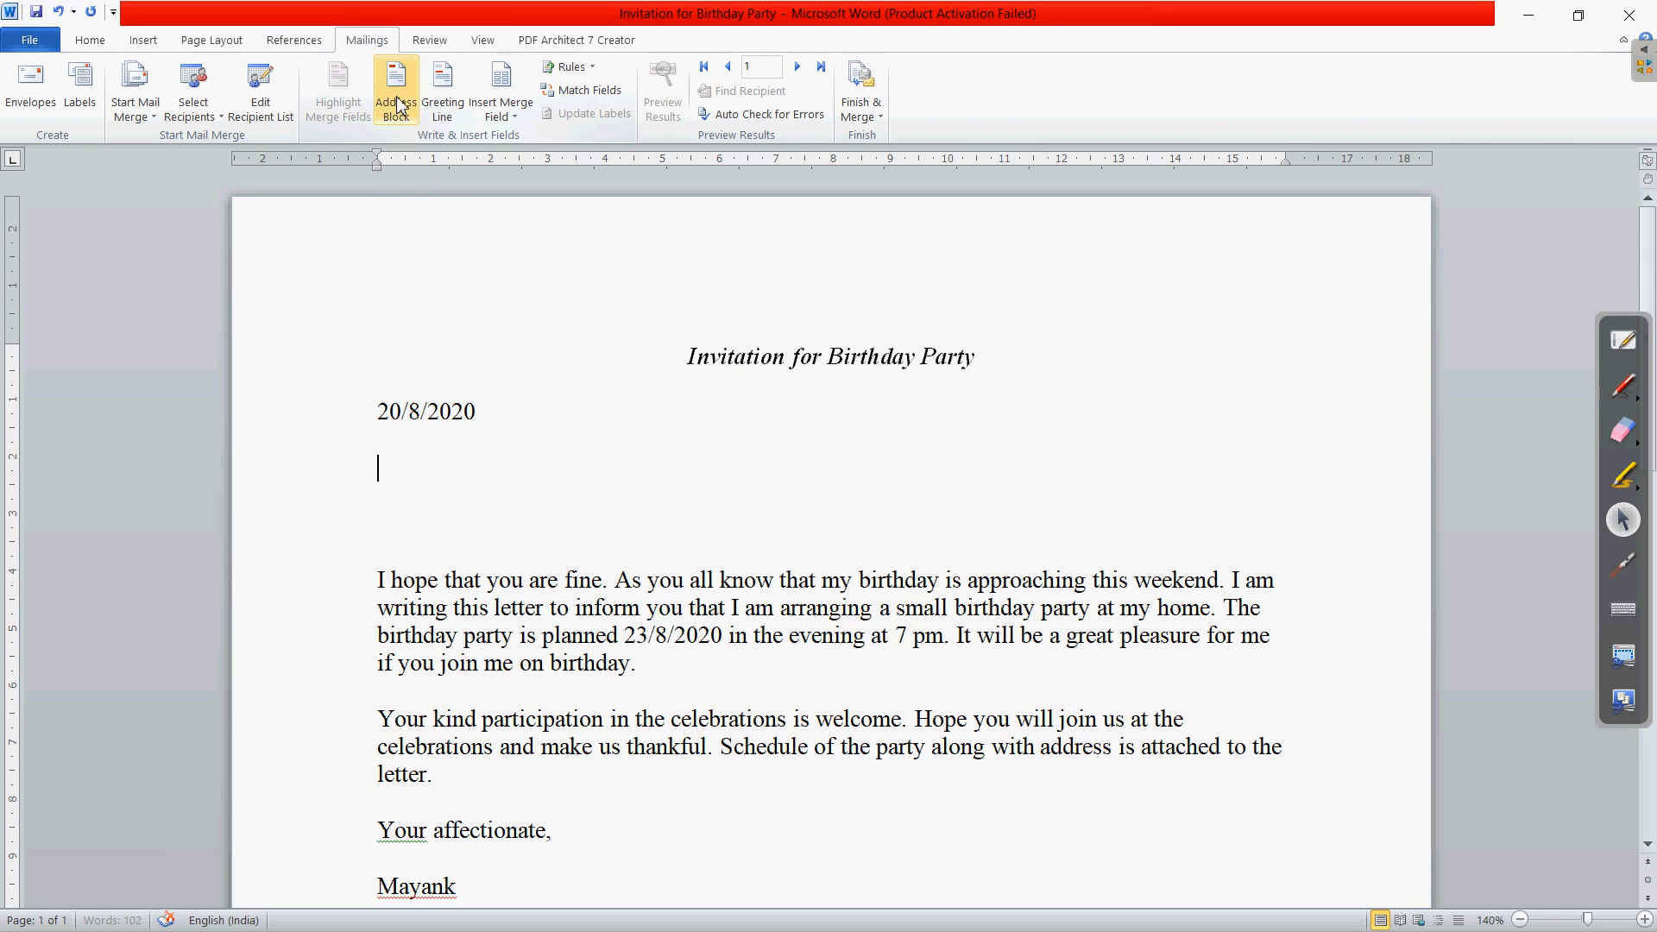
- Insert an Address Block using the first-name-only 'Josh' format after previewing the recipients
left_click(416, 127)
left_click(405, 113)
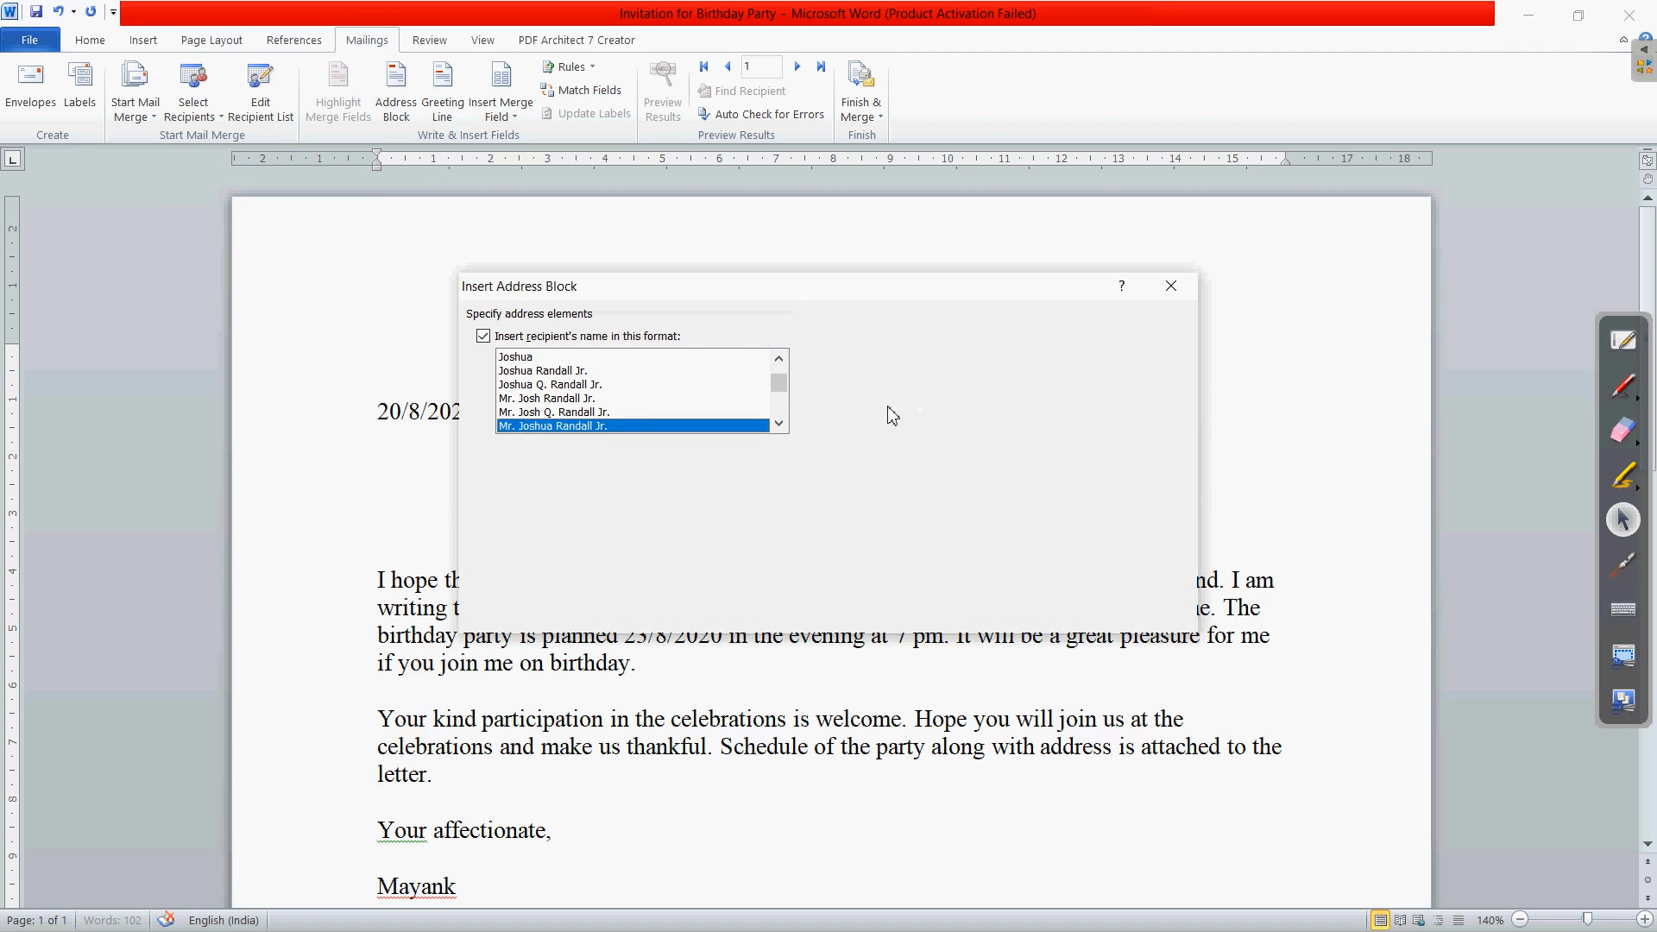
left_click(578, 412)
left_click(577, 398)
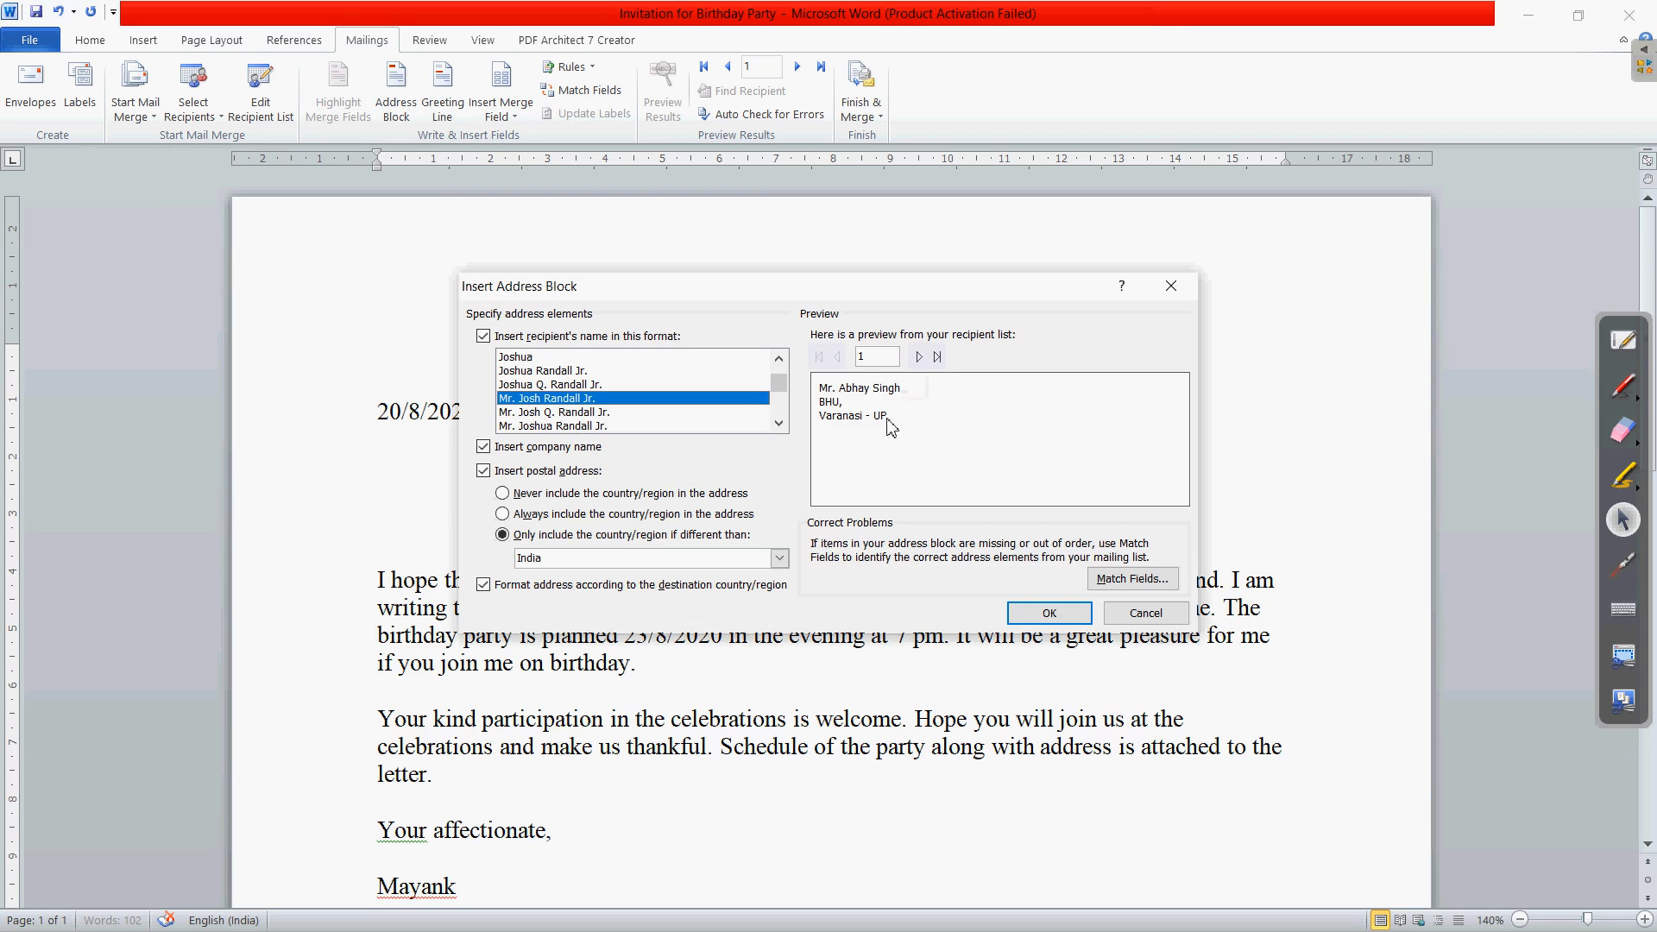
left_click(918, 359)
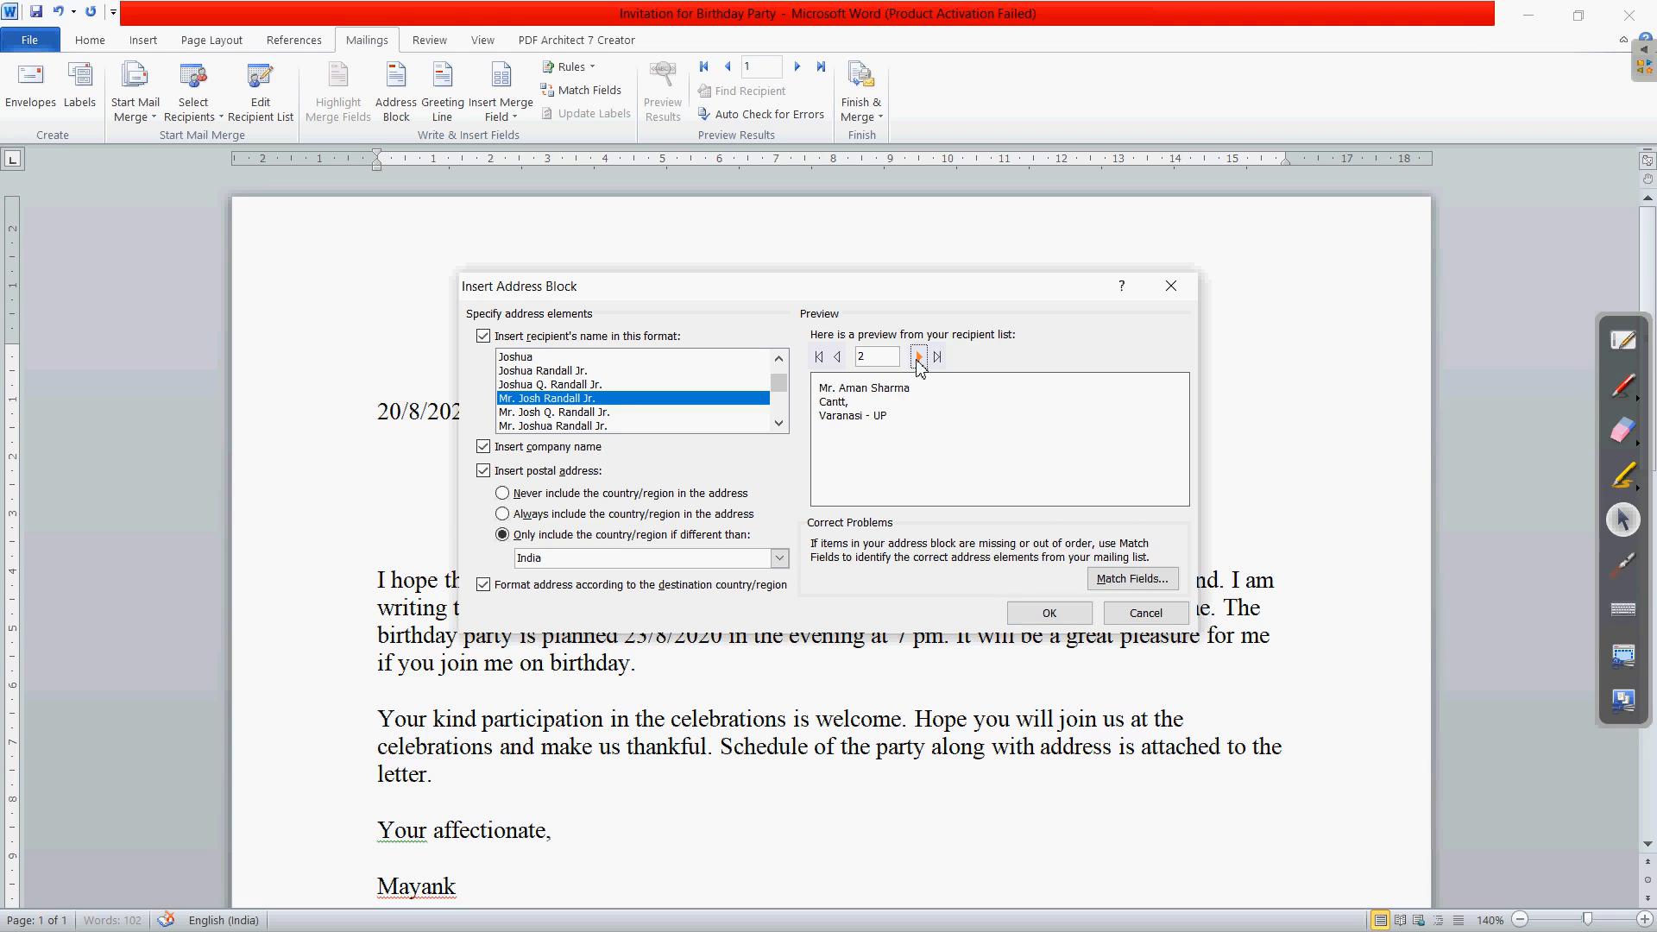
left_click(918, 358)
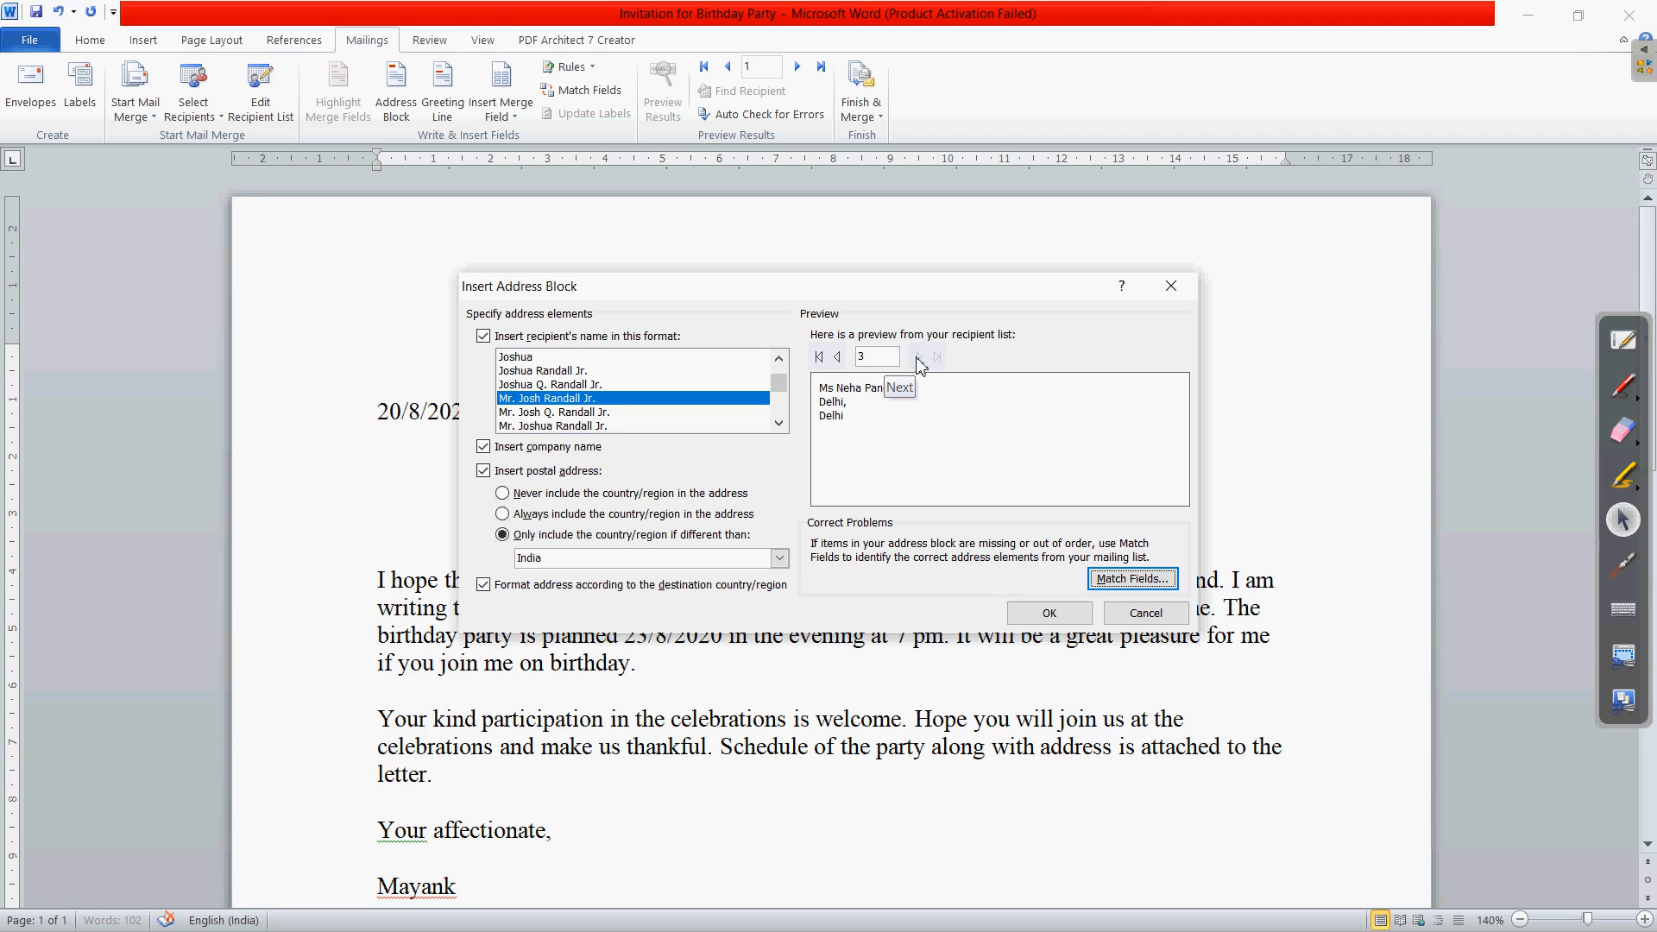
left_click(837, 359)
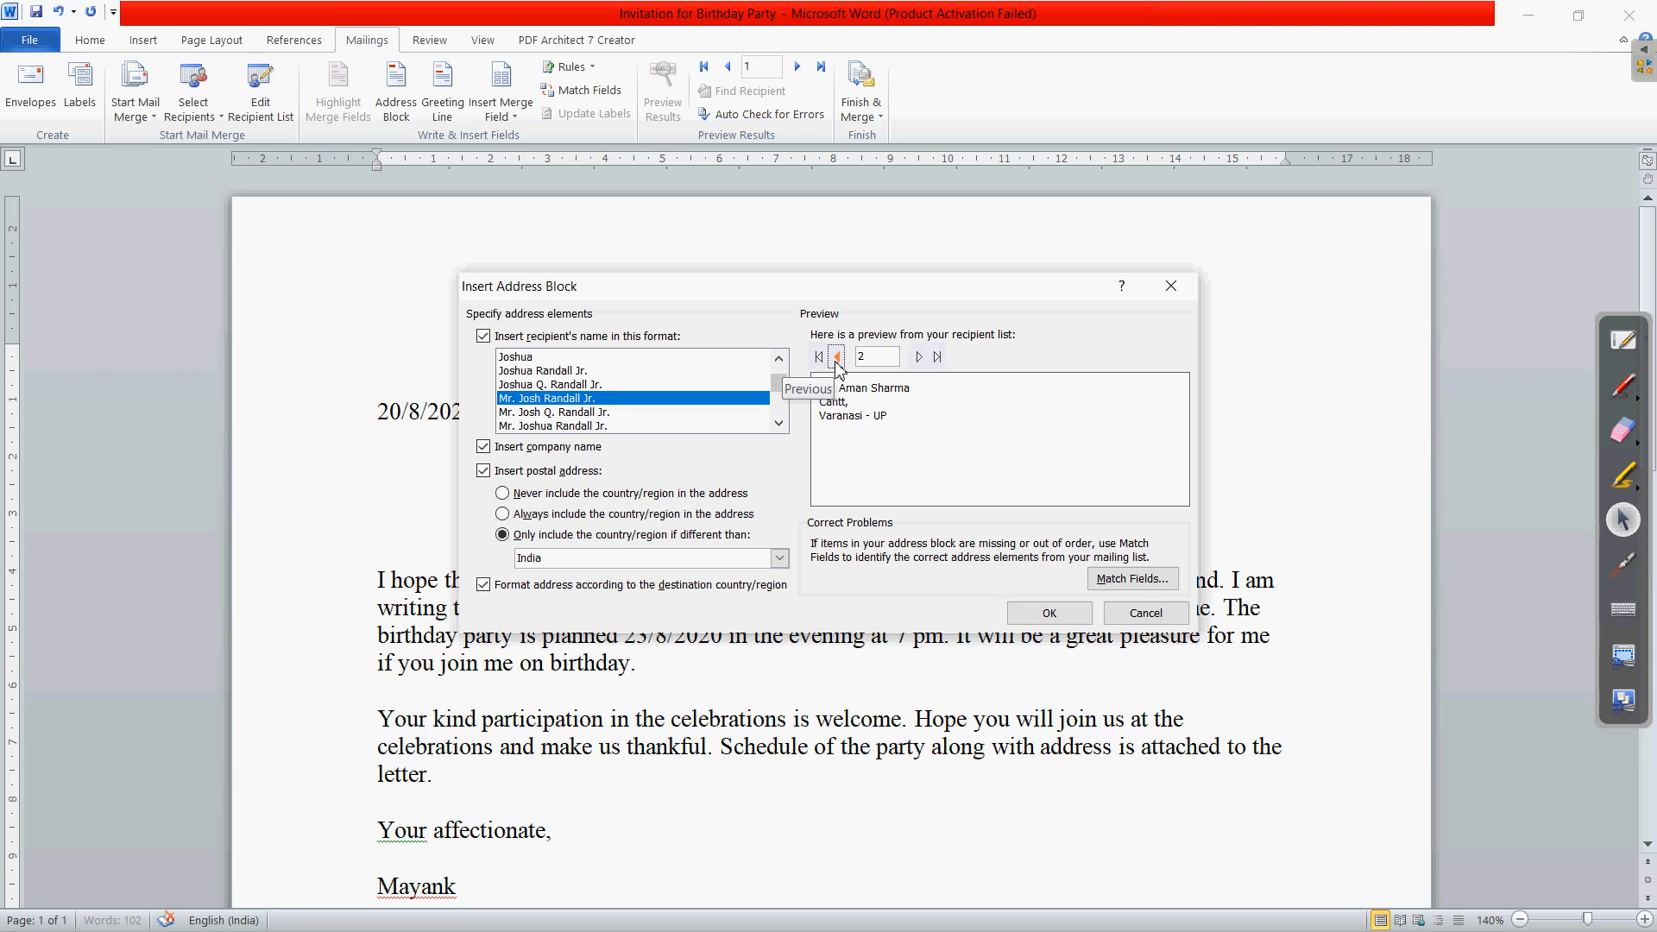
left_click(584, 385)
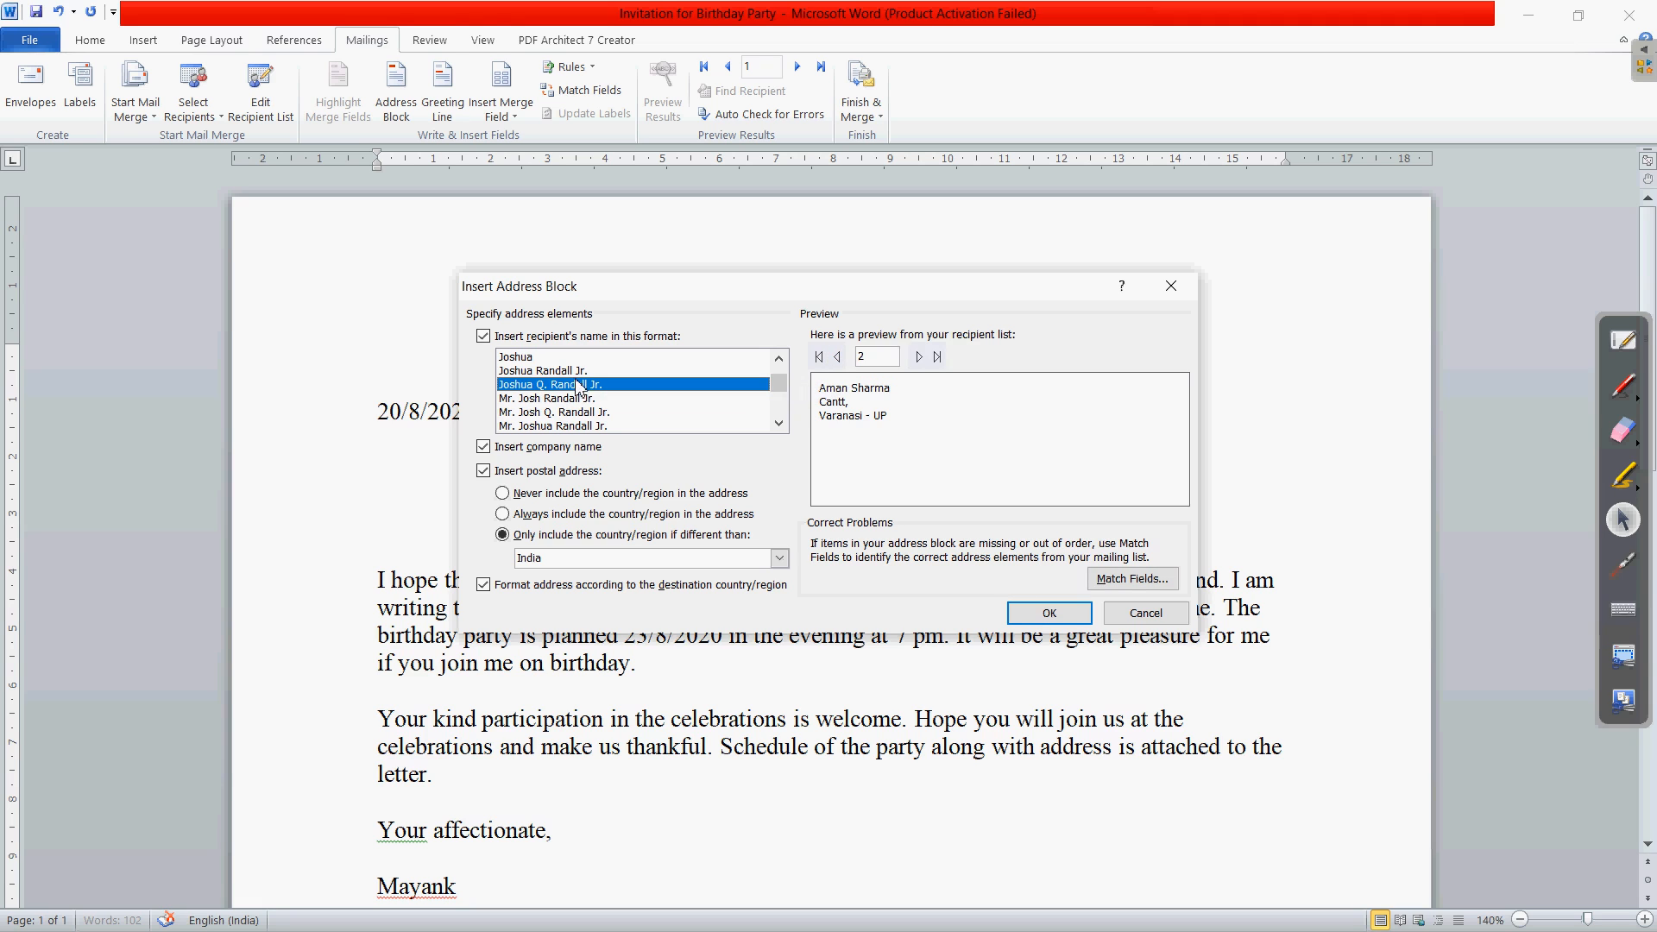
left_click(574, 372)
scroll(588, 401, "up", 1)
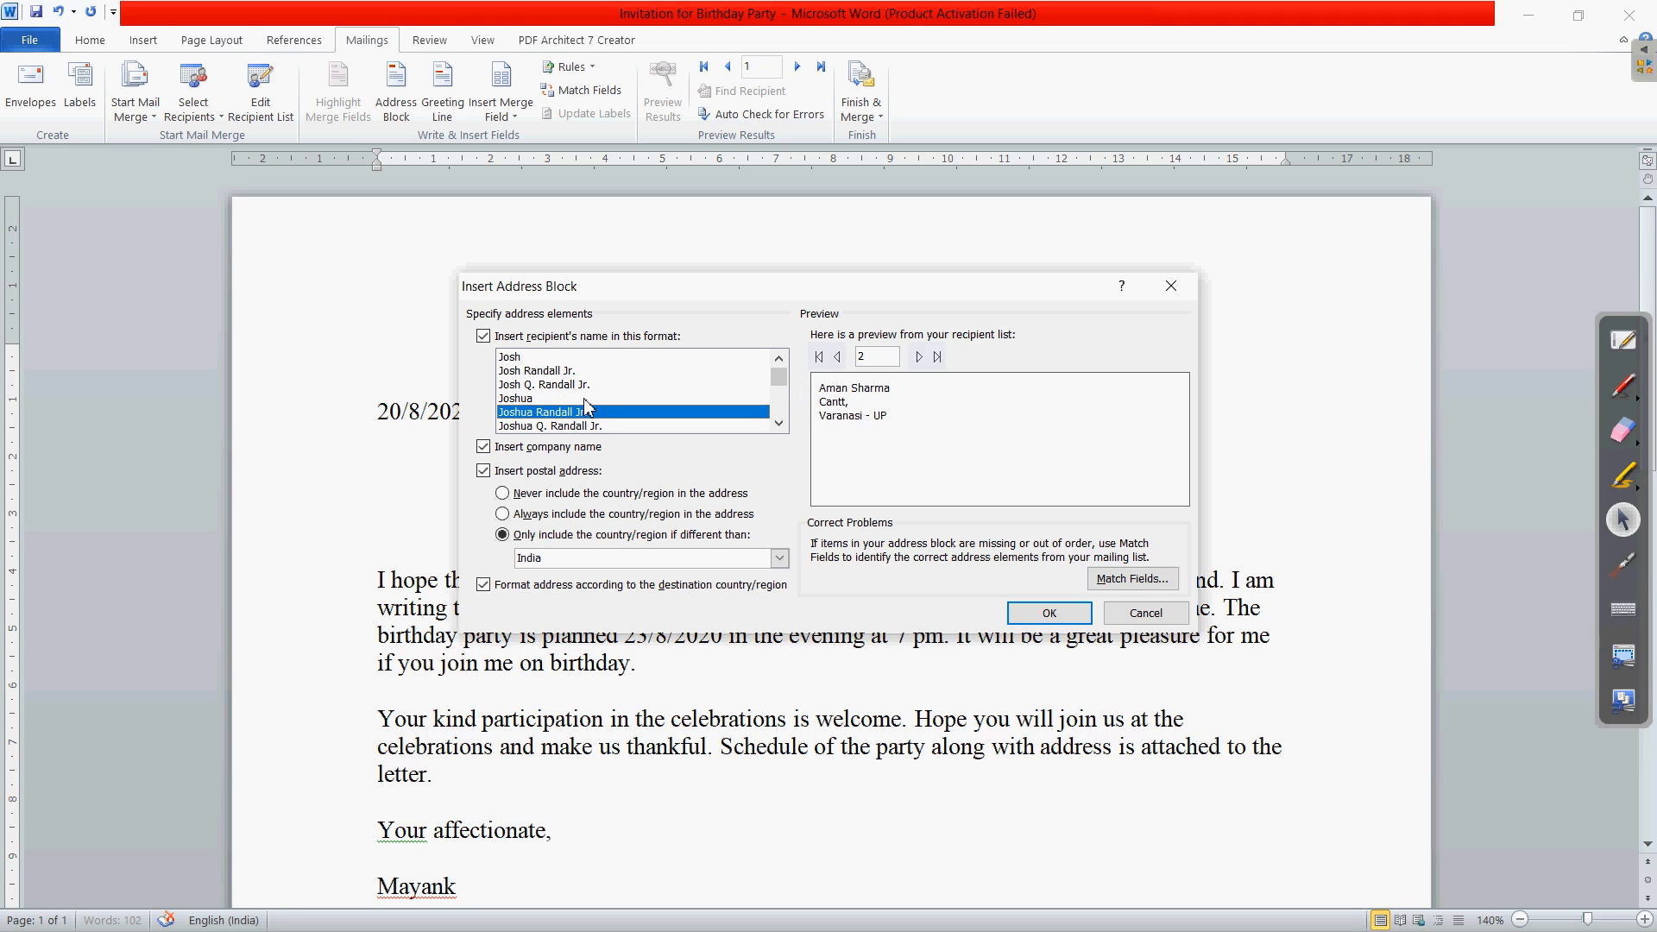
left_click(529, 359)
key("Return")
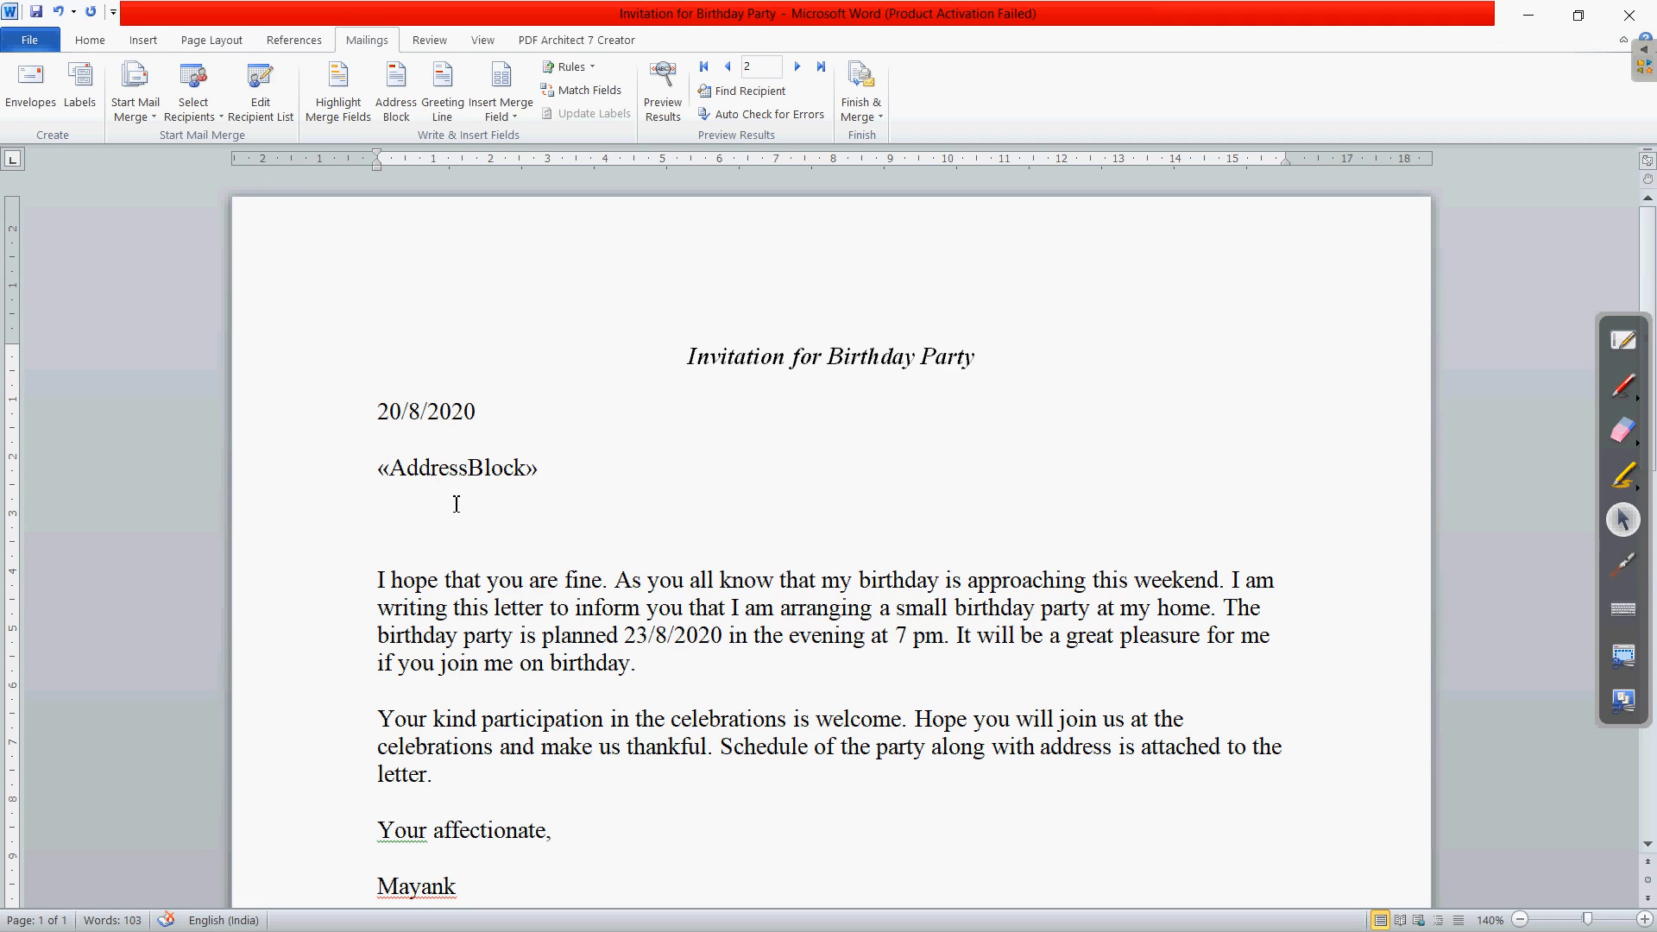
- Check the inserted «AddressBlock» field, then return to the tutorial PDF
left_click_drag(561, 481, 577, 517)
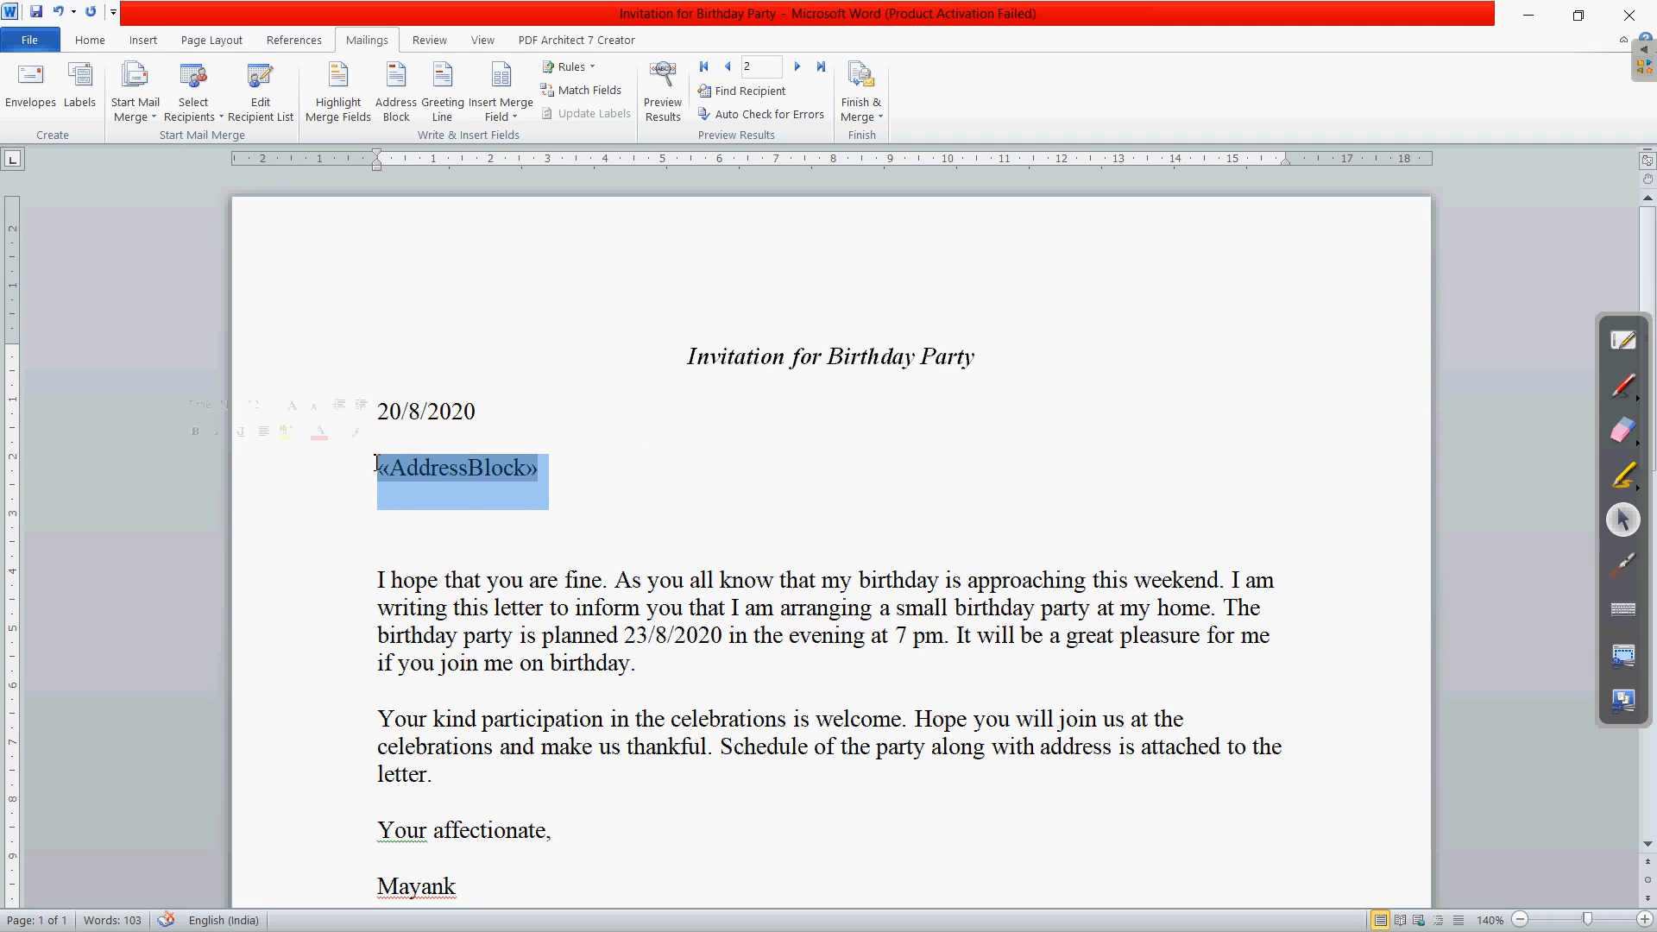
left_click(473, 542)
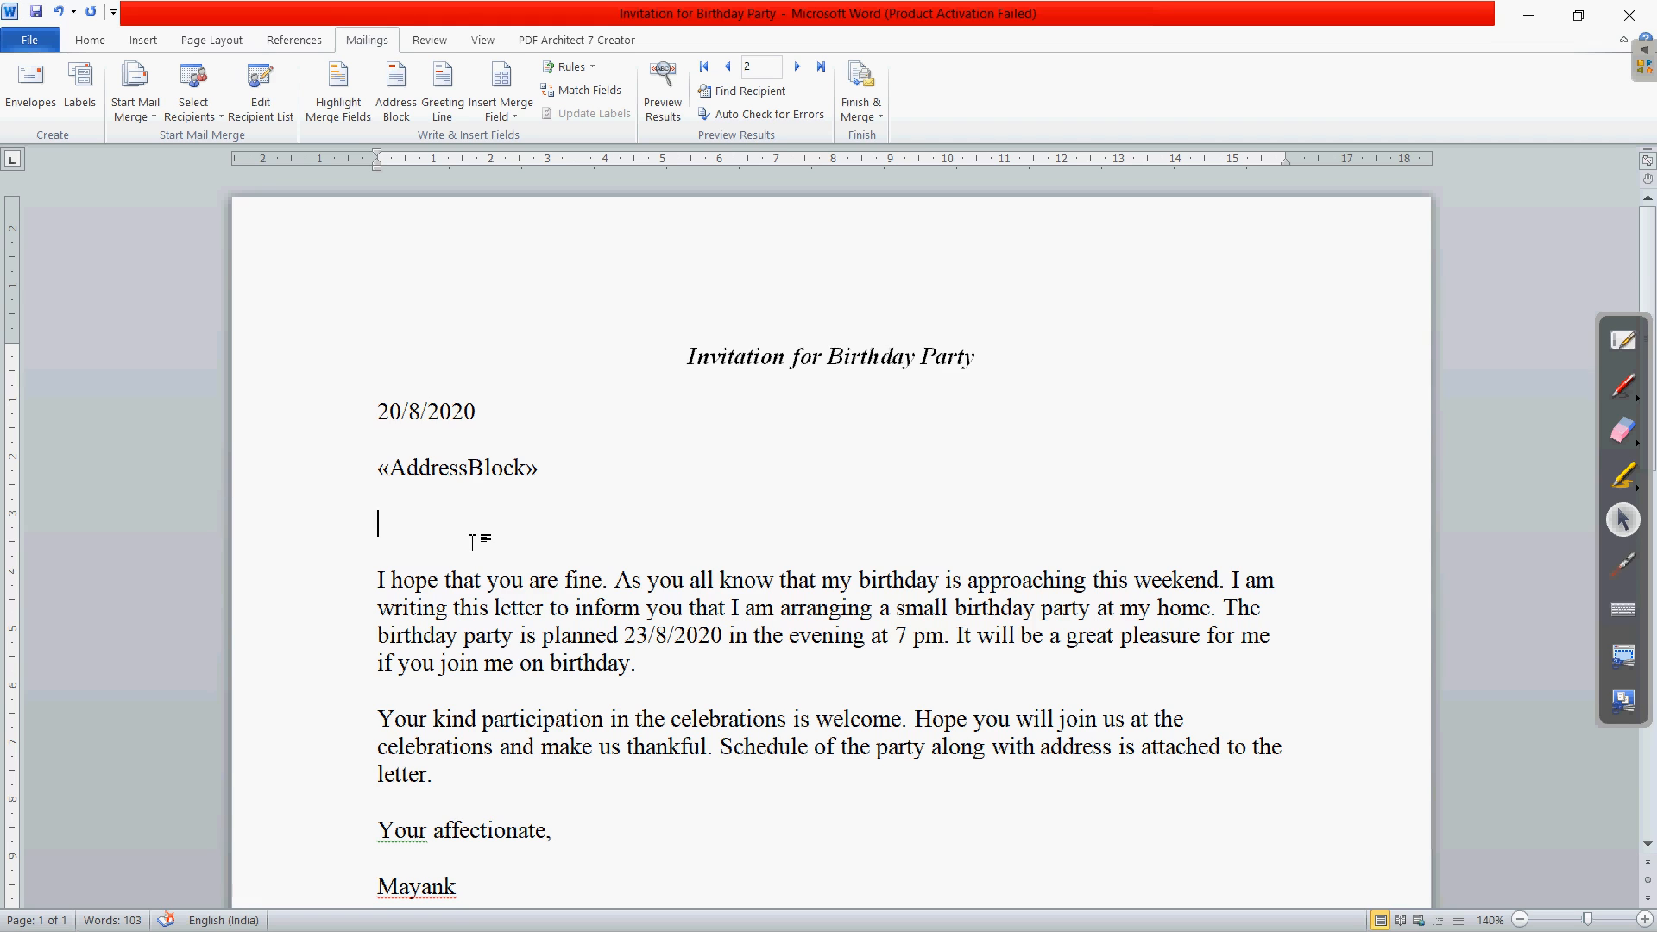
key("alt+Tab")
key("alt+Tab")
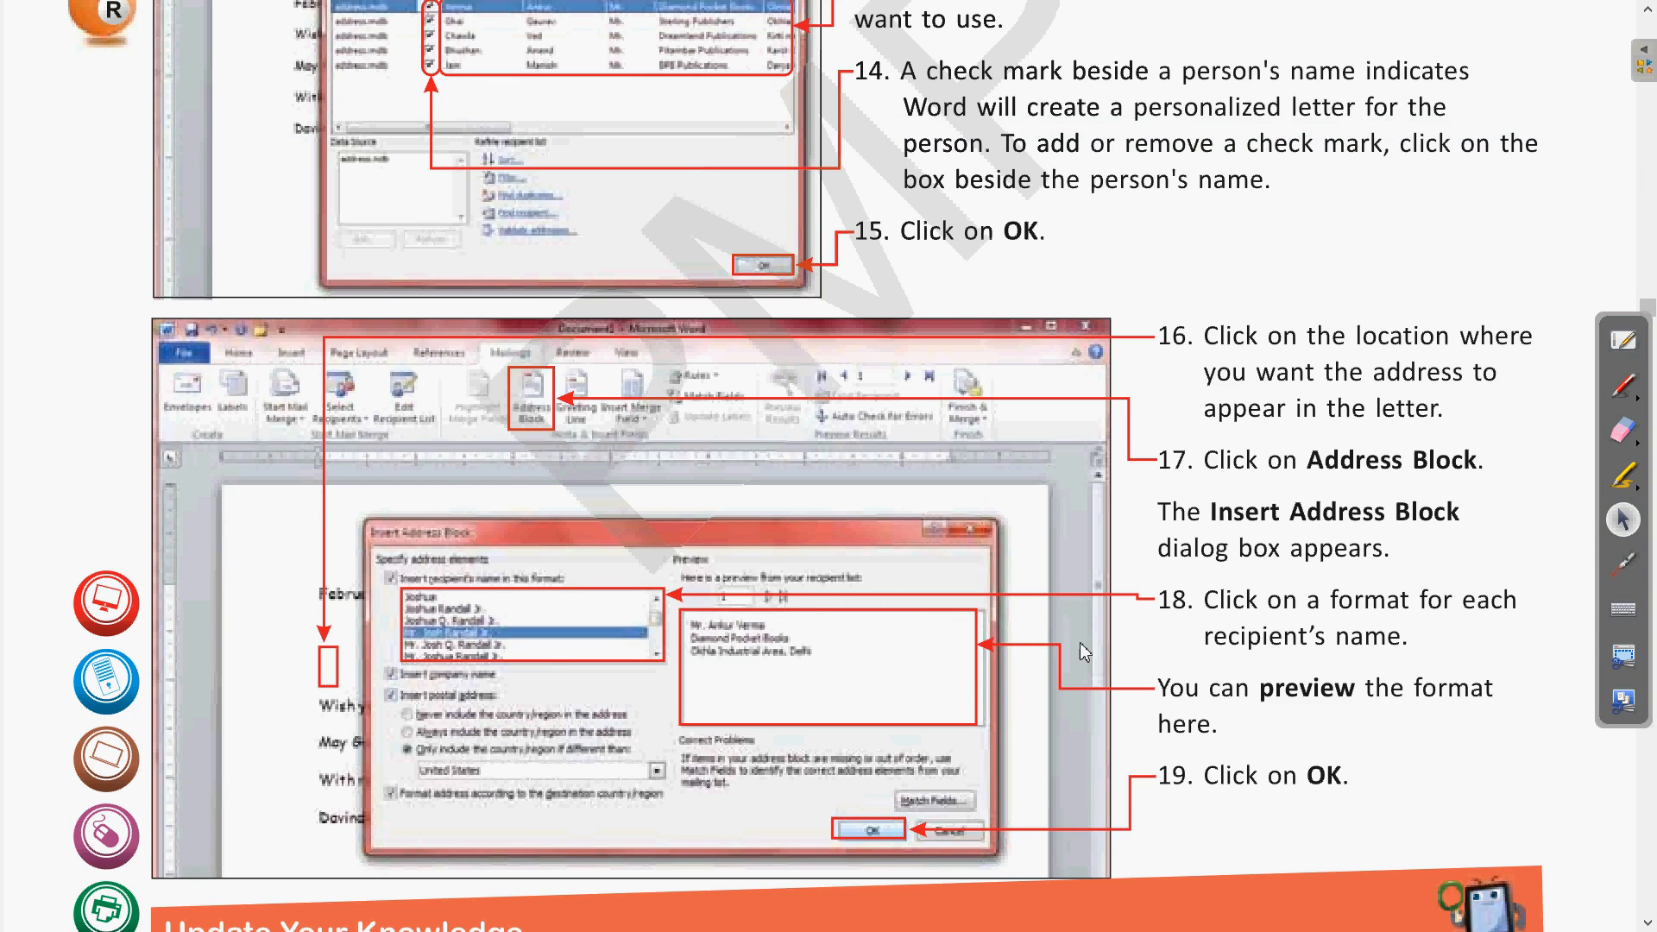
- Scroll the mail merge guide past 'Update Your Knowledge' to steps 20–21 on the Greeting Line
scroll(1334, 610, "down", 1)
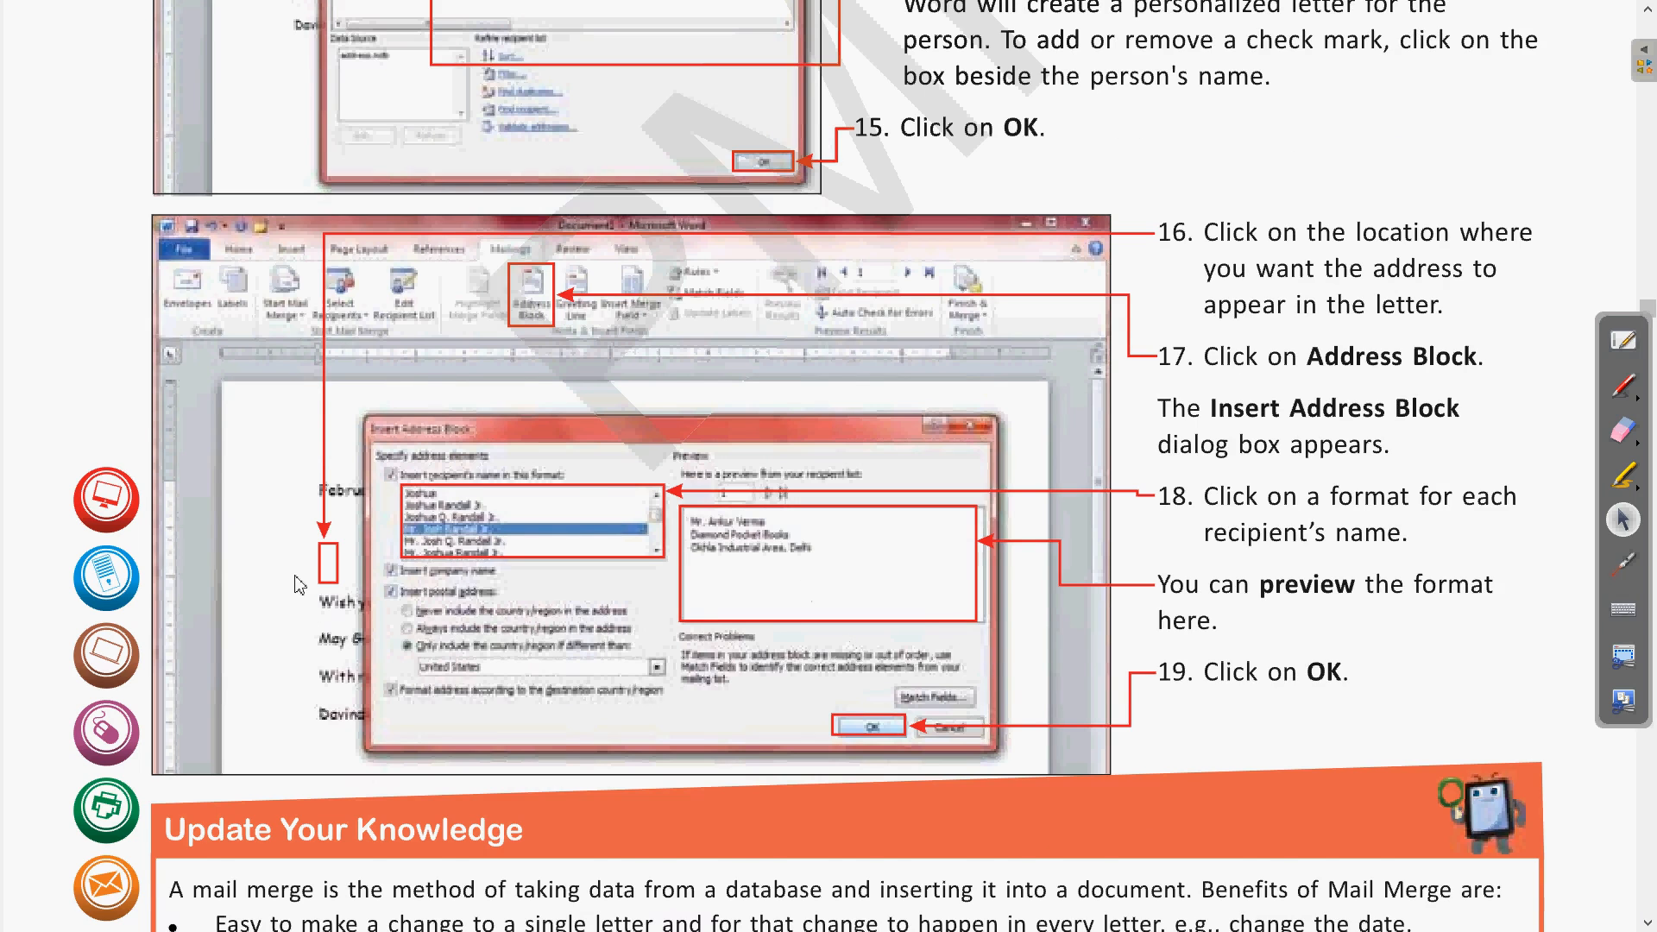
scroll(1050, 640, "down", 4)
scroll(1053, 646, "down", 8)
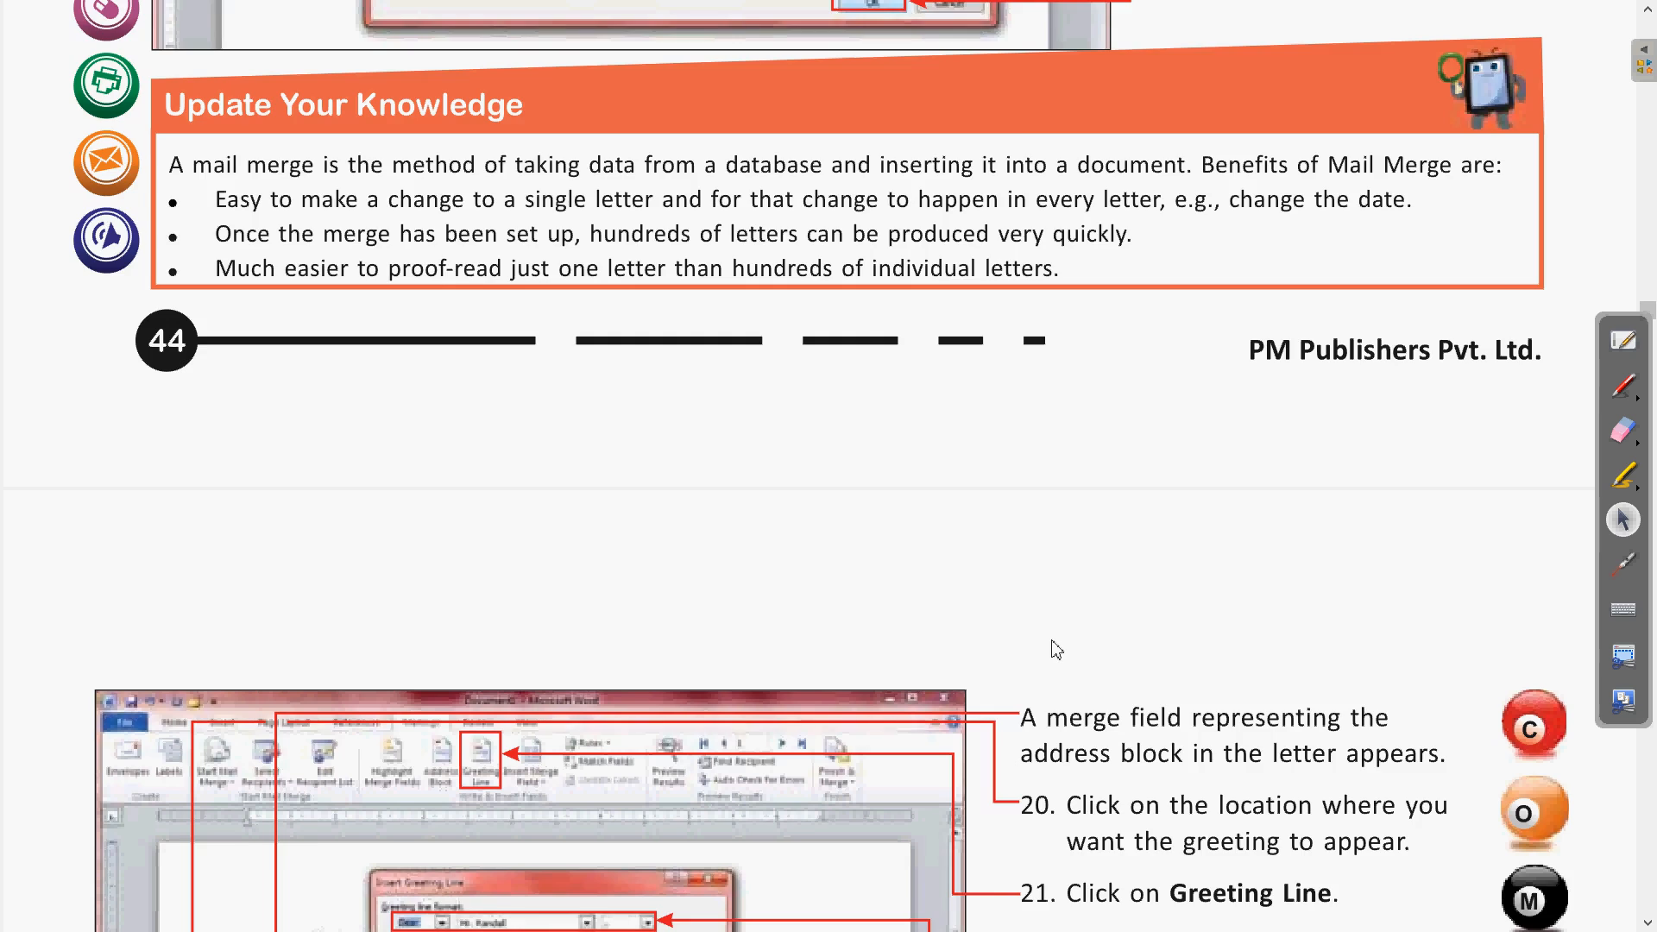